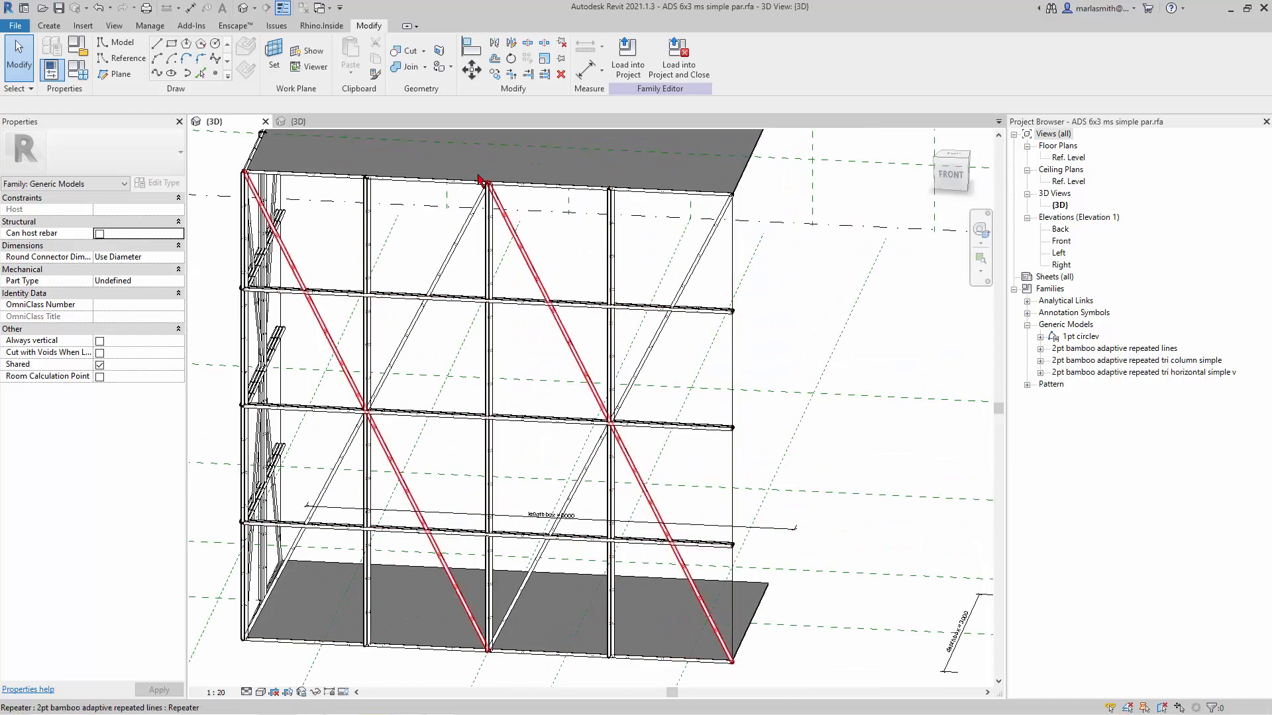
scroll(466, 302, down, 3)
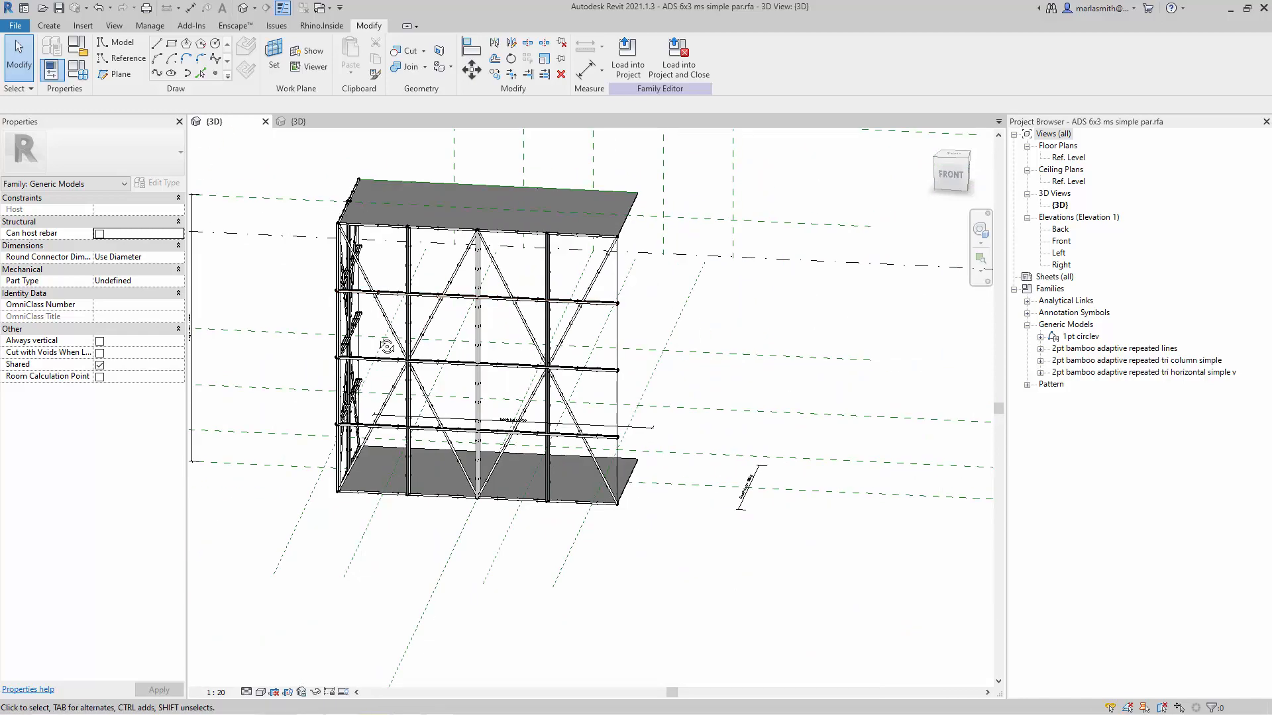
shift+middle_drag(386, 347, 637, 457)
shift+middle_drag(473, 387, 496, 332)
scroll(484, 350, up, 2)
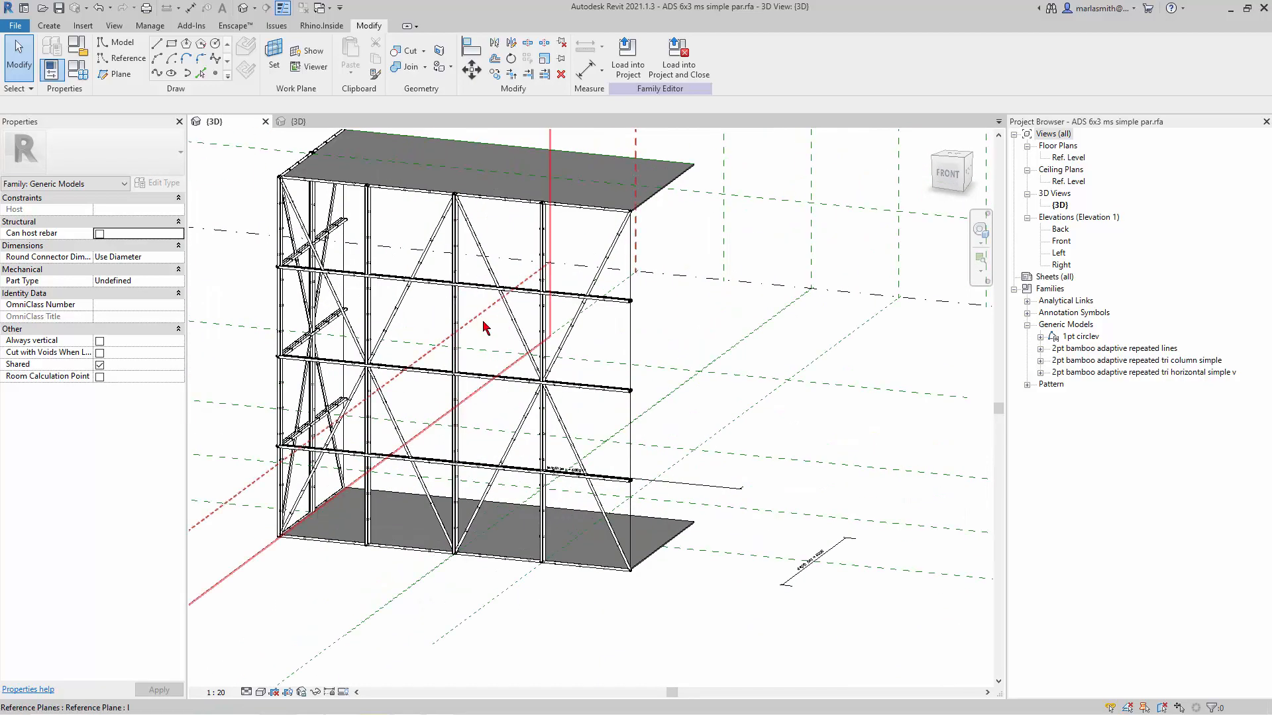
In the Family10 3D view, temporarily hide the box's upper and lower floor slabs.
click(302, 123)
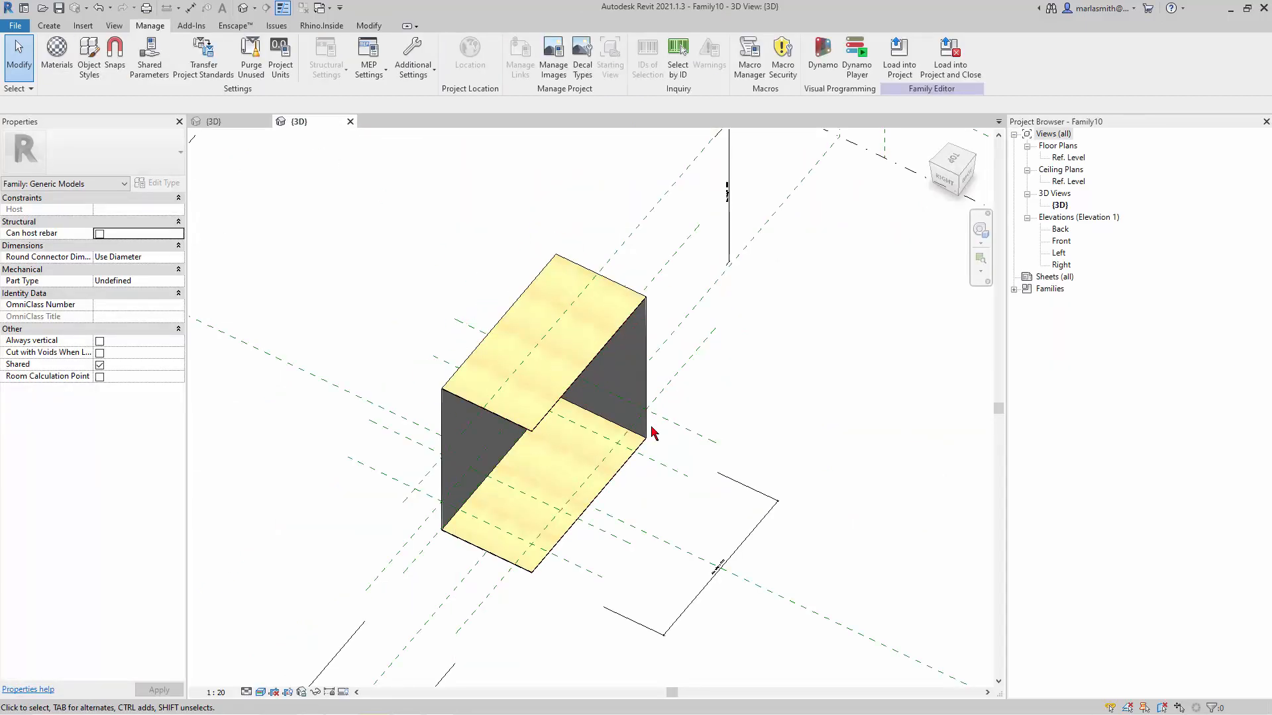
shift+middle_drag(687, 541, 662, 574)
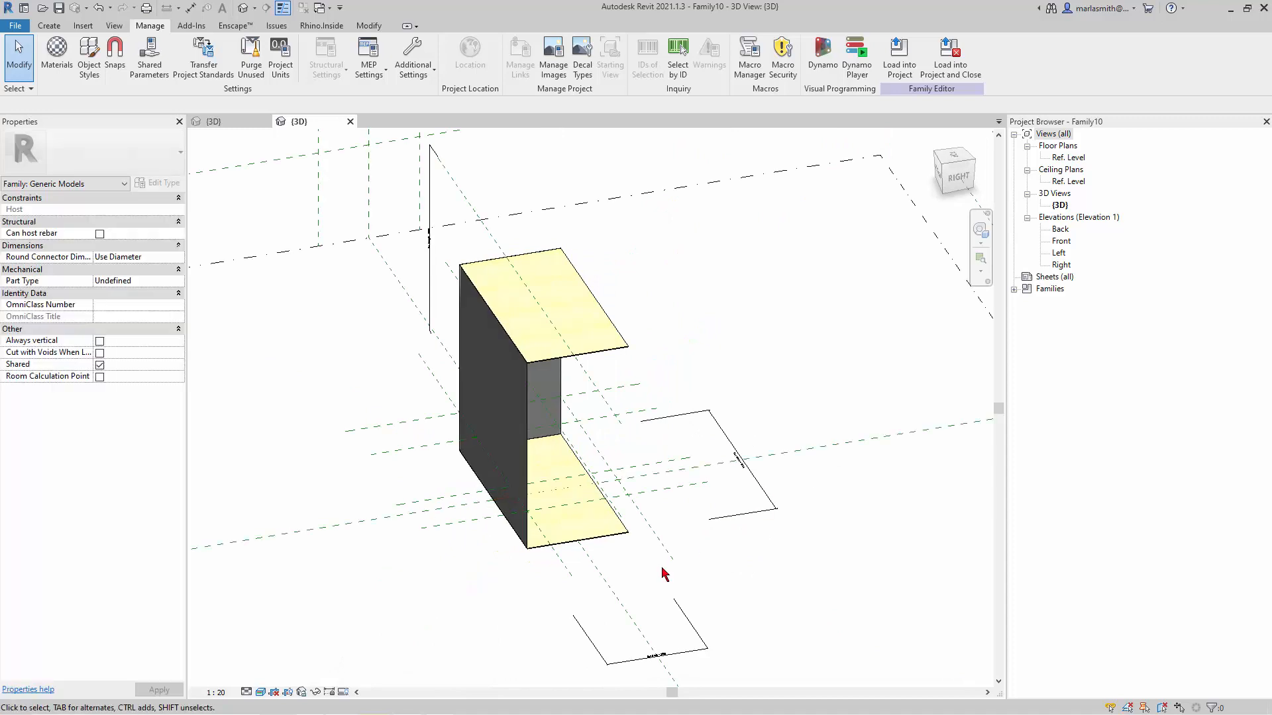
drag(635, 546, 621, 525)
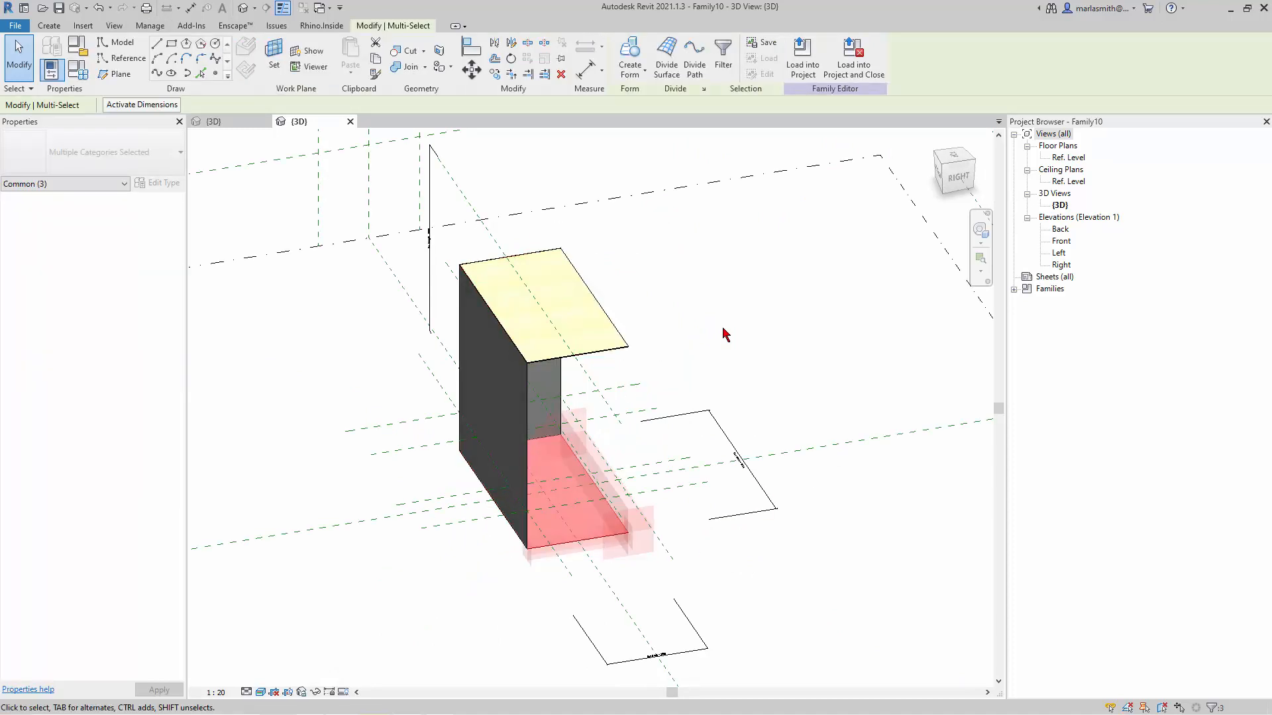
ctrl+click(626, 341)
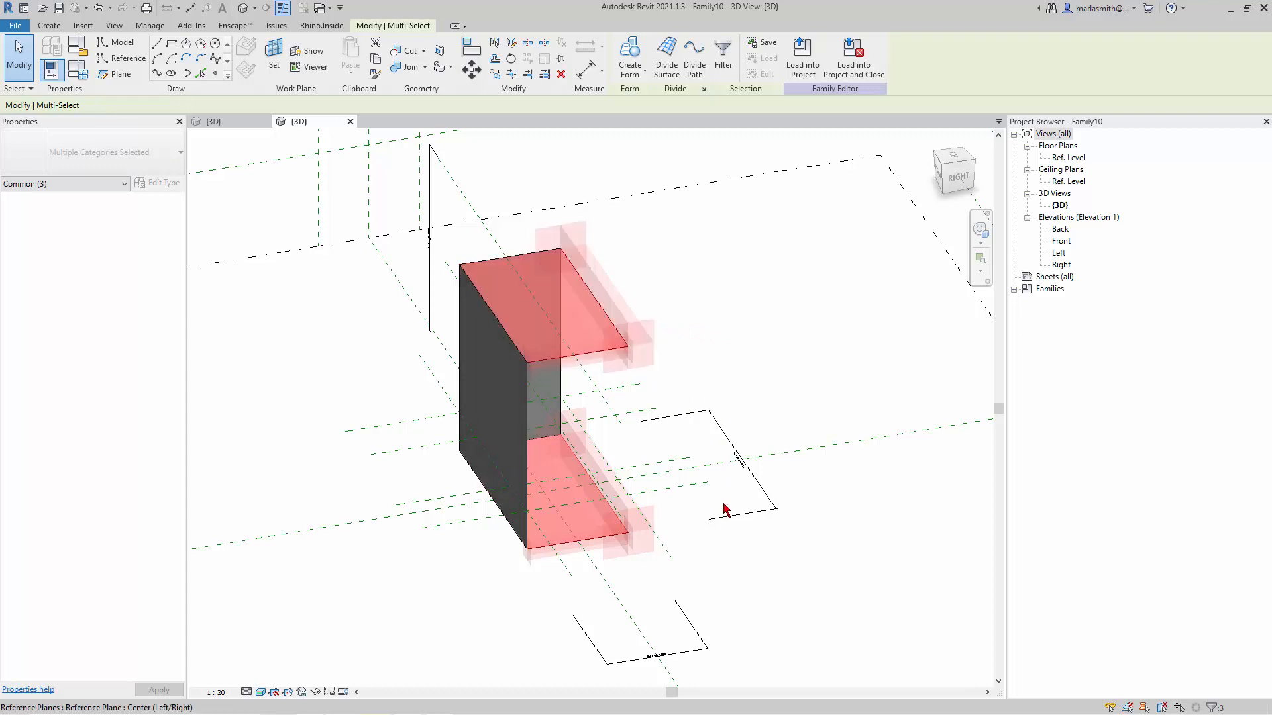
click(316, 693)
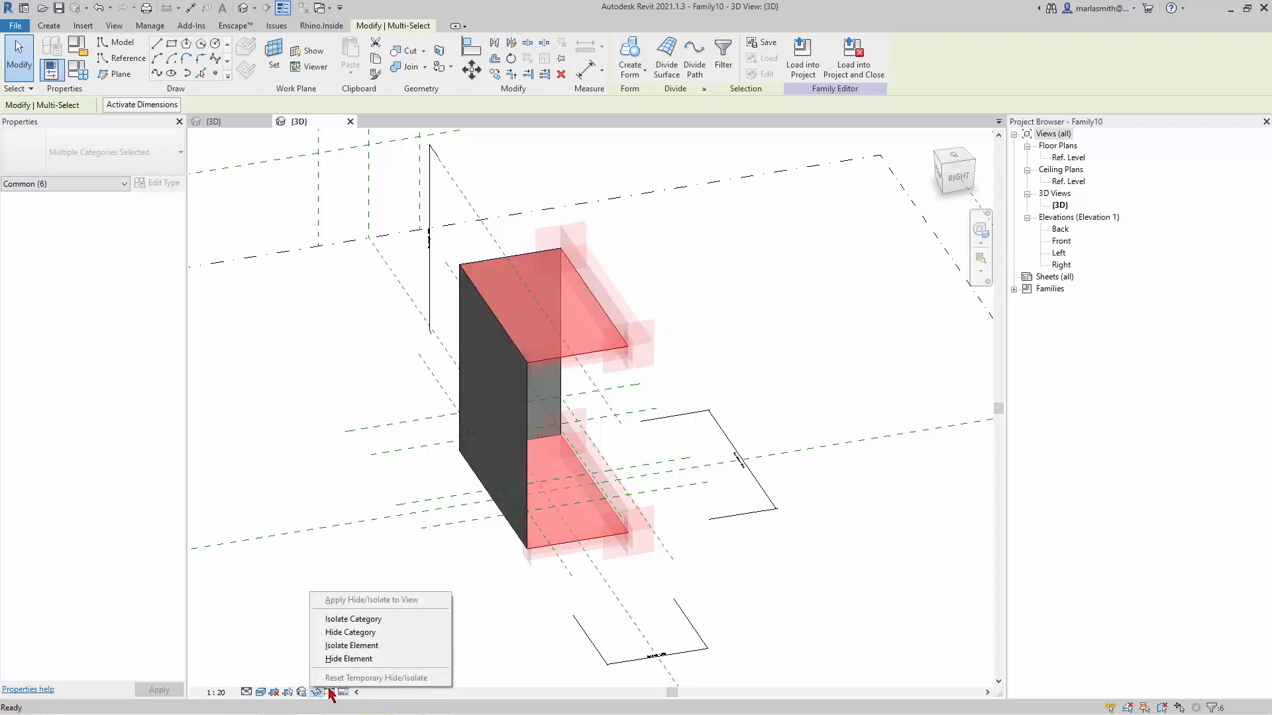
click(349, 659)
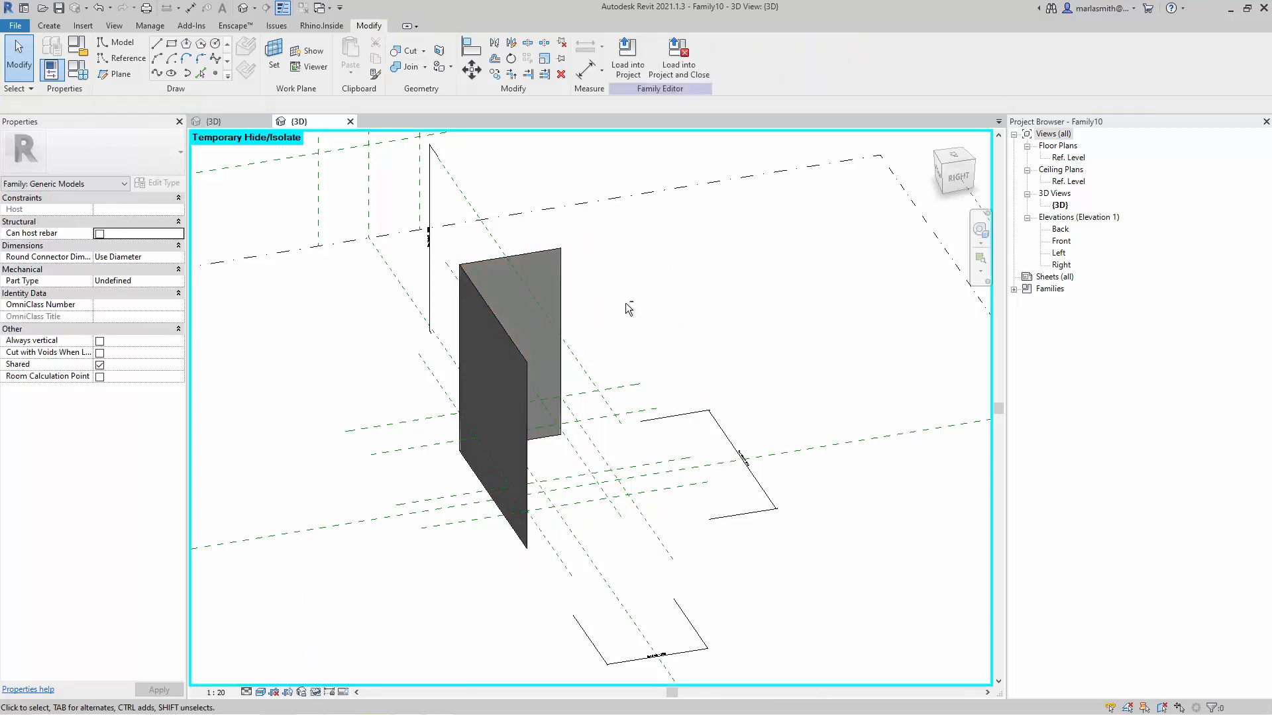
Divide only the front wall surface of the box form with Divide Surface.
shift+middle_drag(676, 252, 548, 329)
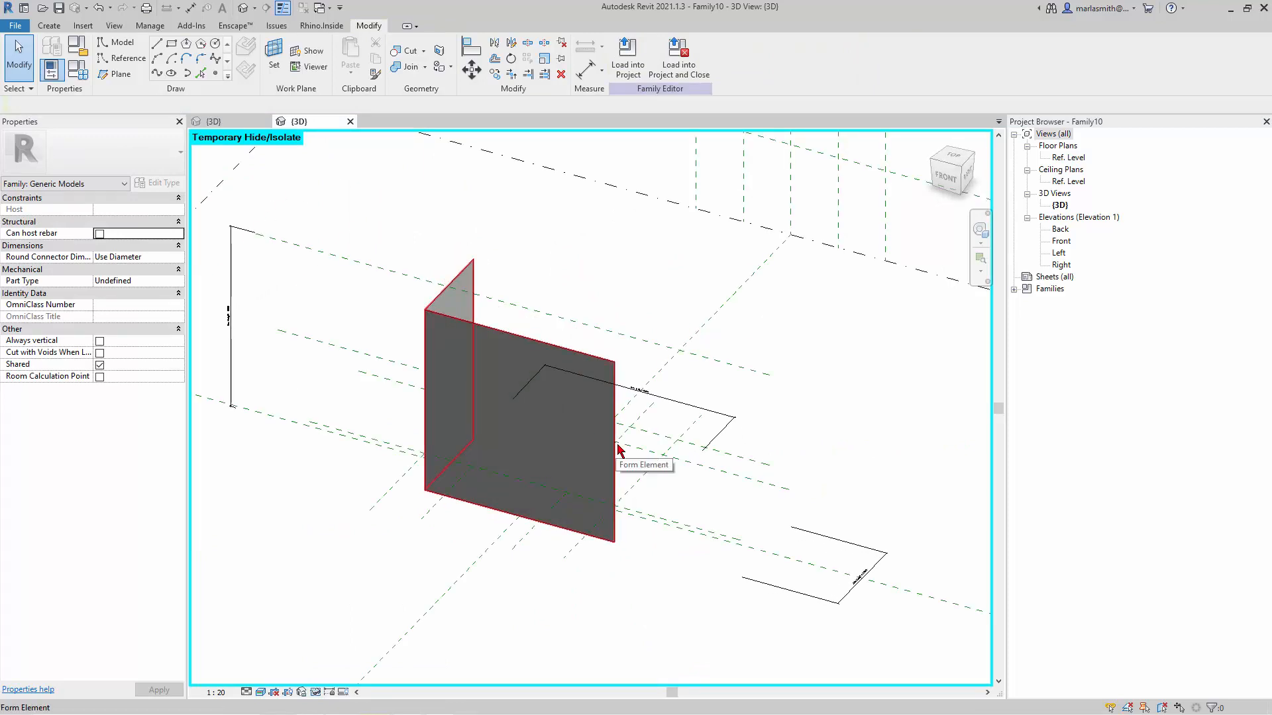
key(Tab)
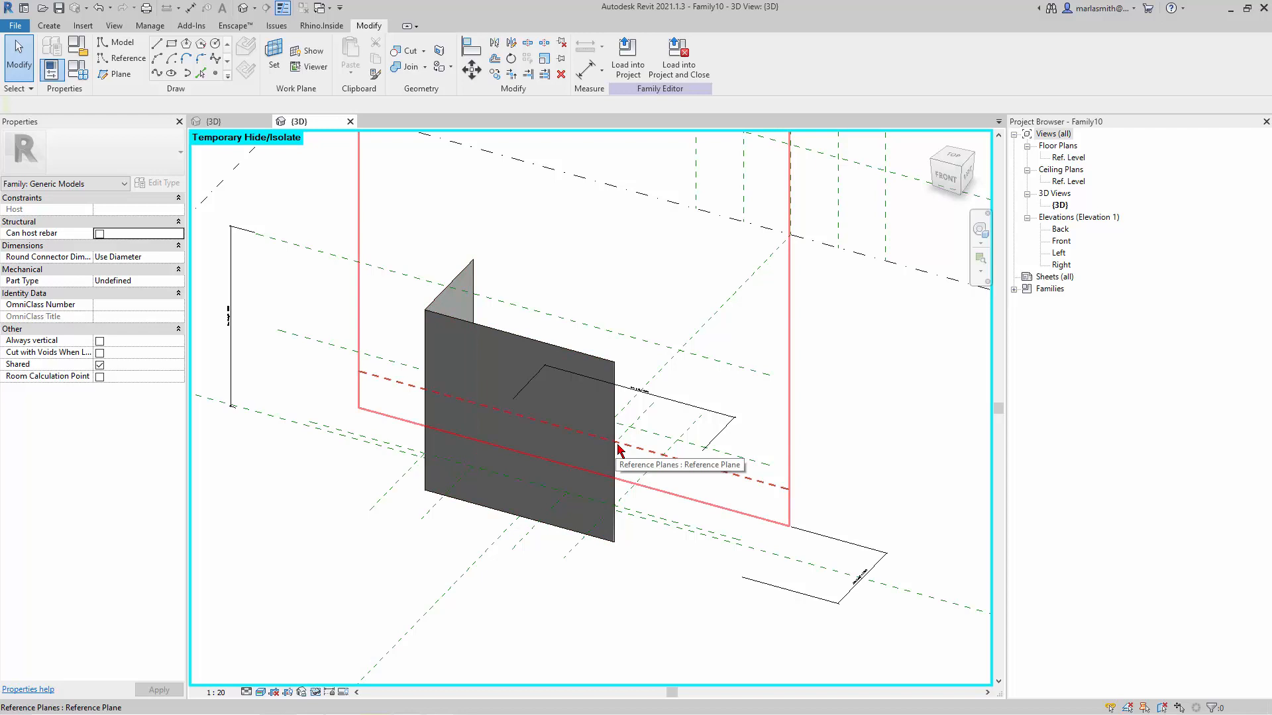
key(Tab)
key(Tab)
key(Tab)
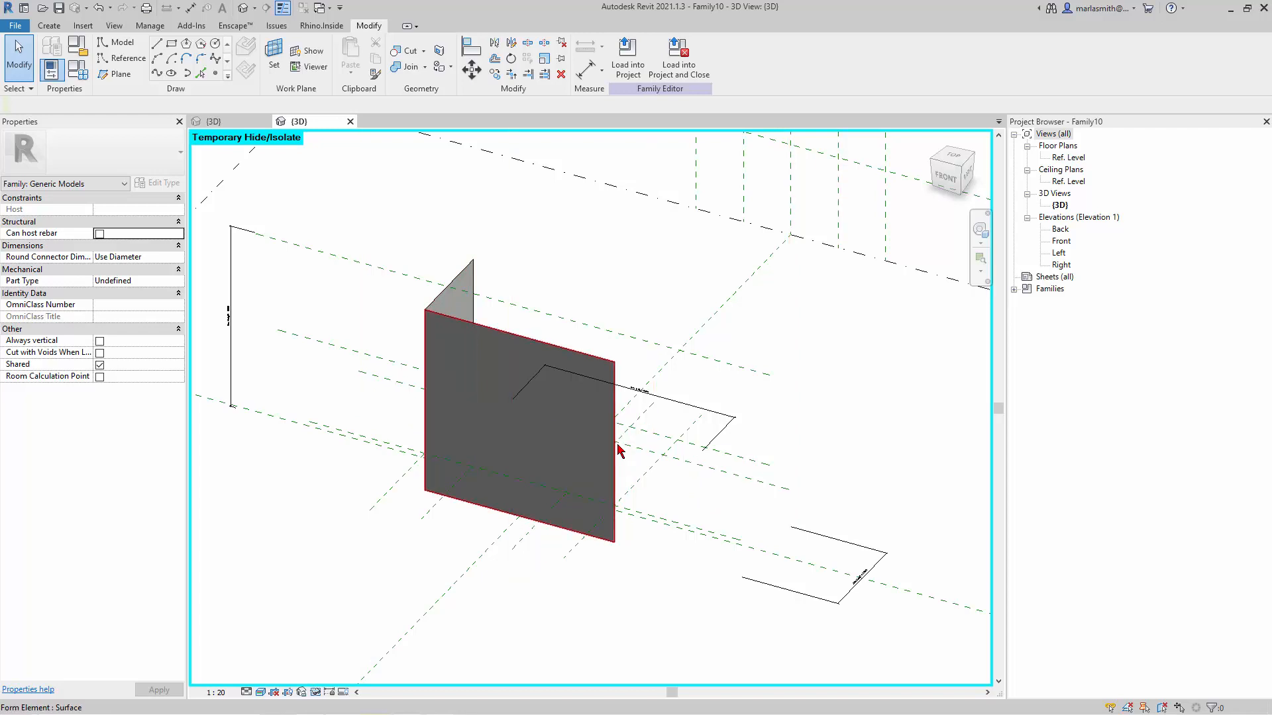
click(620, 451)
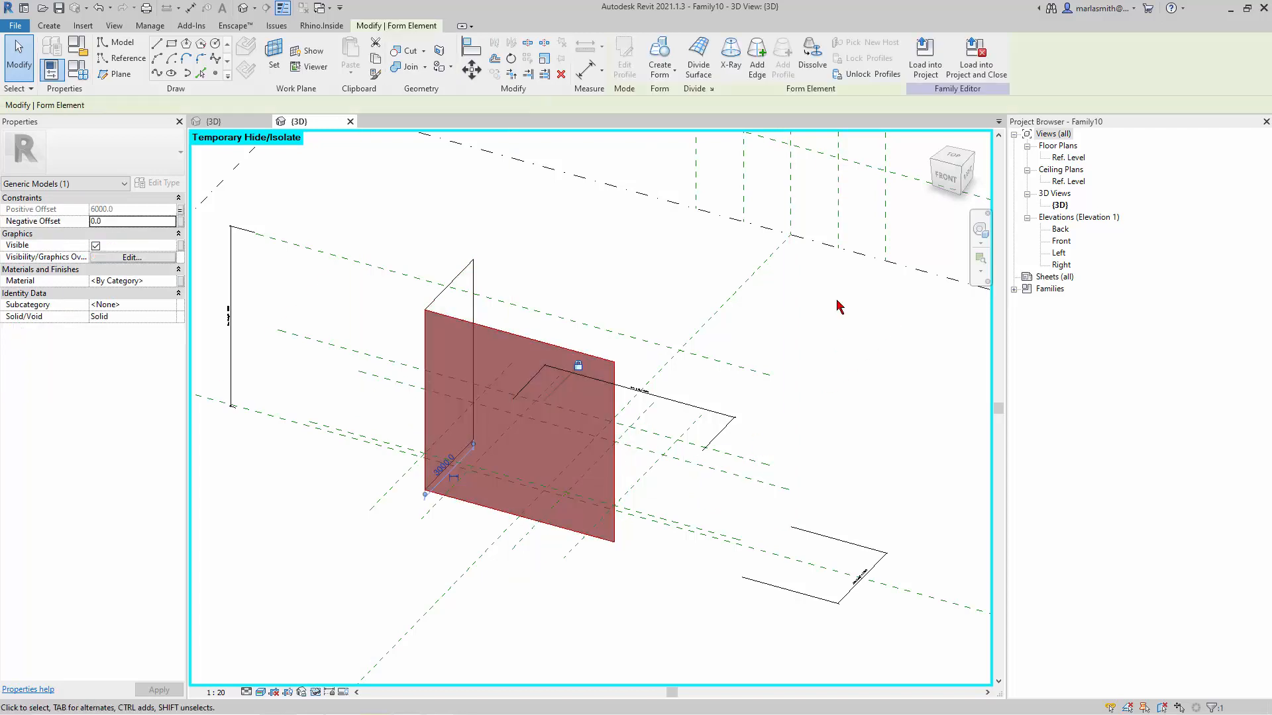
click(698, 57)
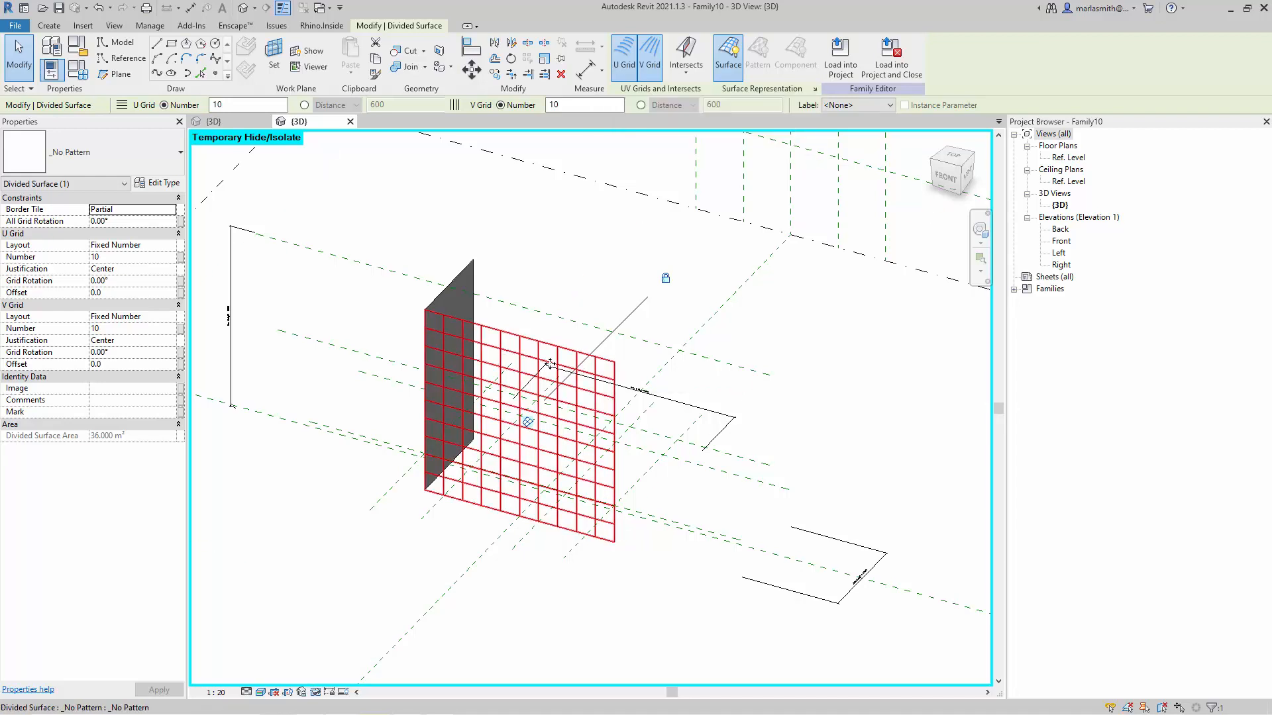
Show the nodes of the divided front surface and set both its U Grid and V Grid numbers to 4.
click(815, 90)
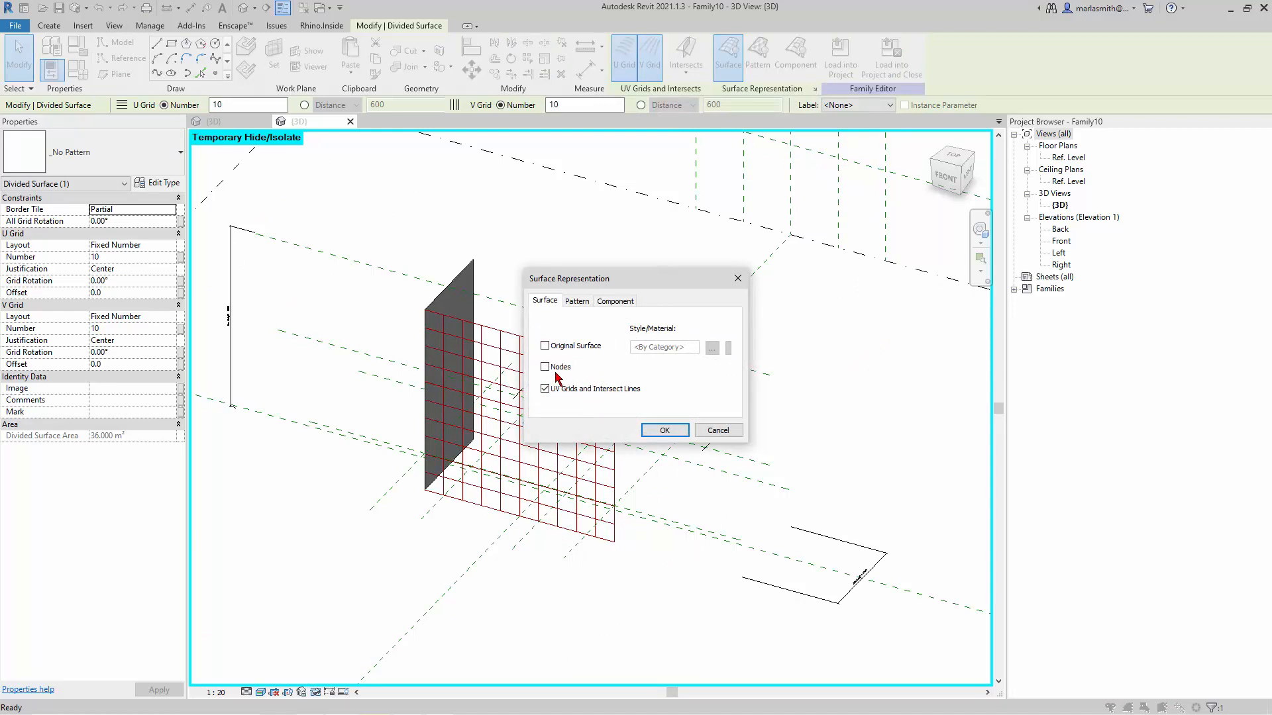
click(673, 430)
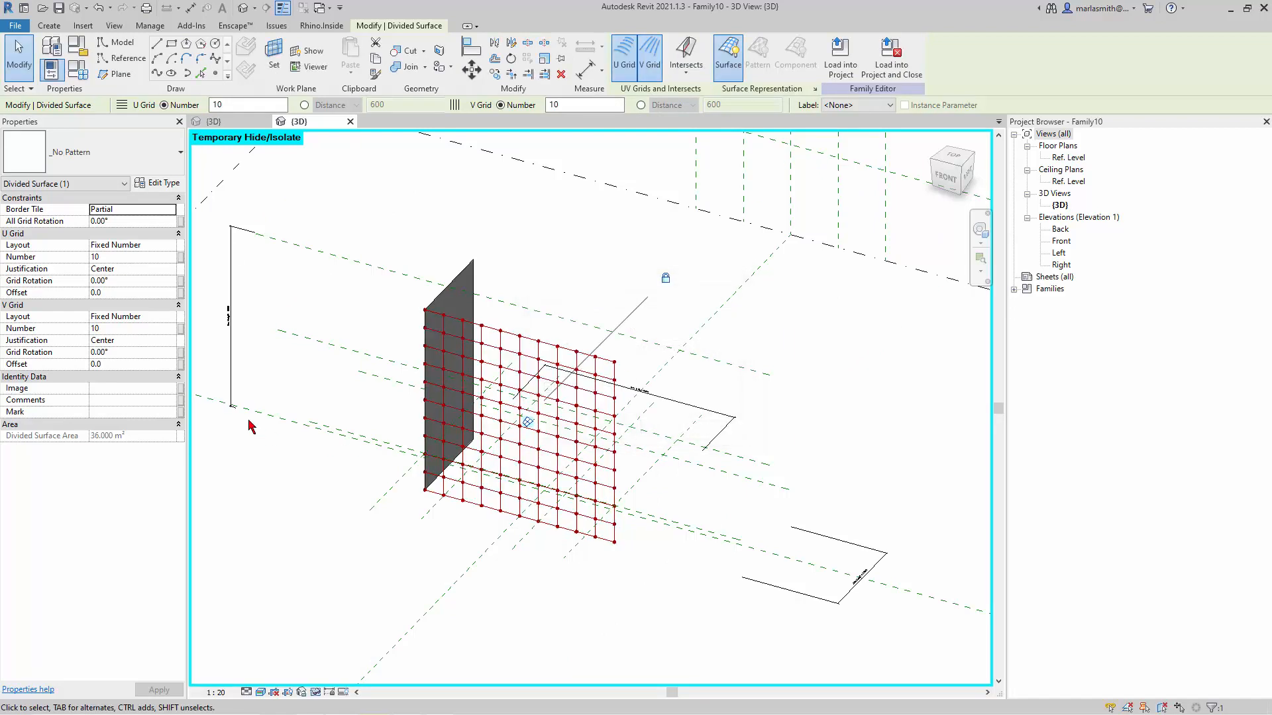
click(134, 257)
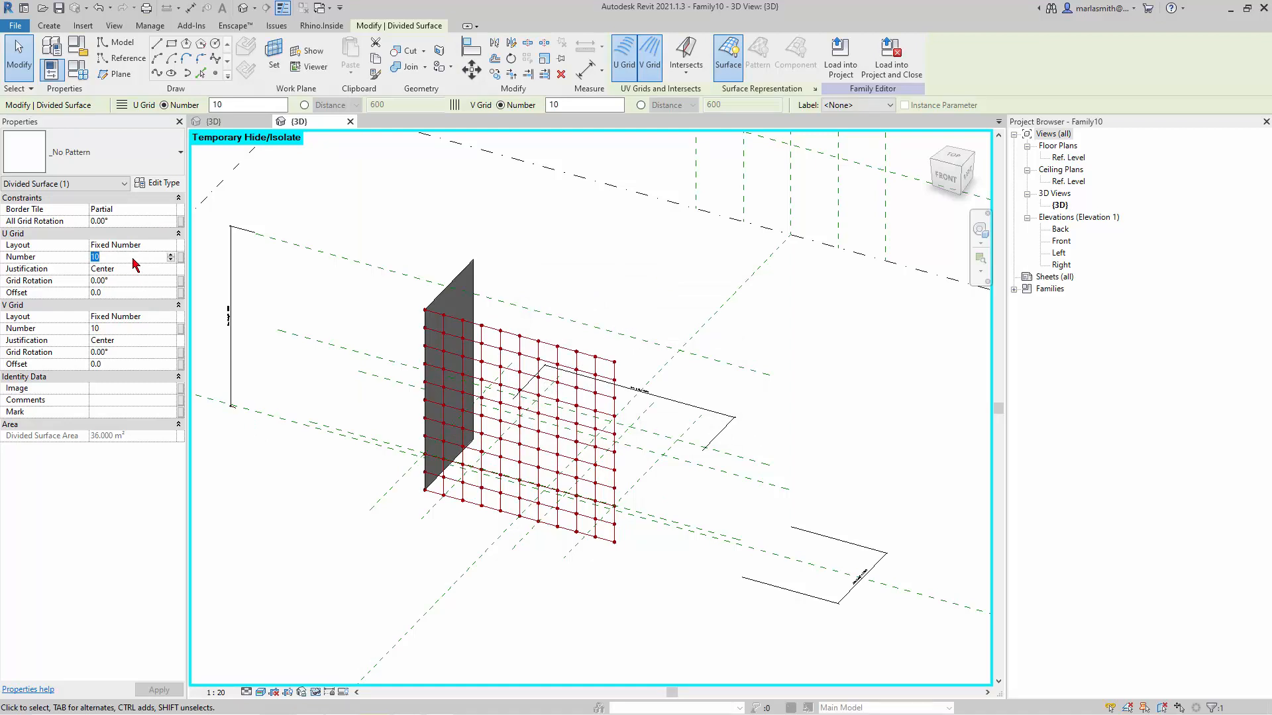
text(4)
click(132, 329)
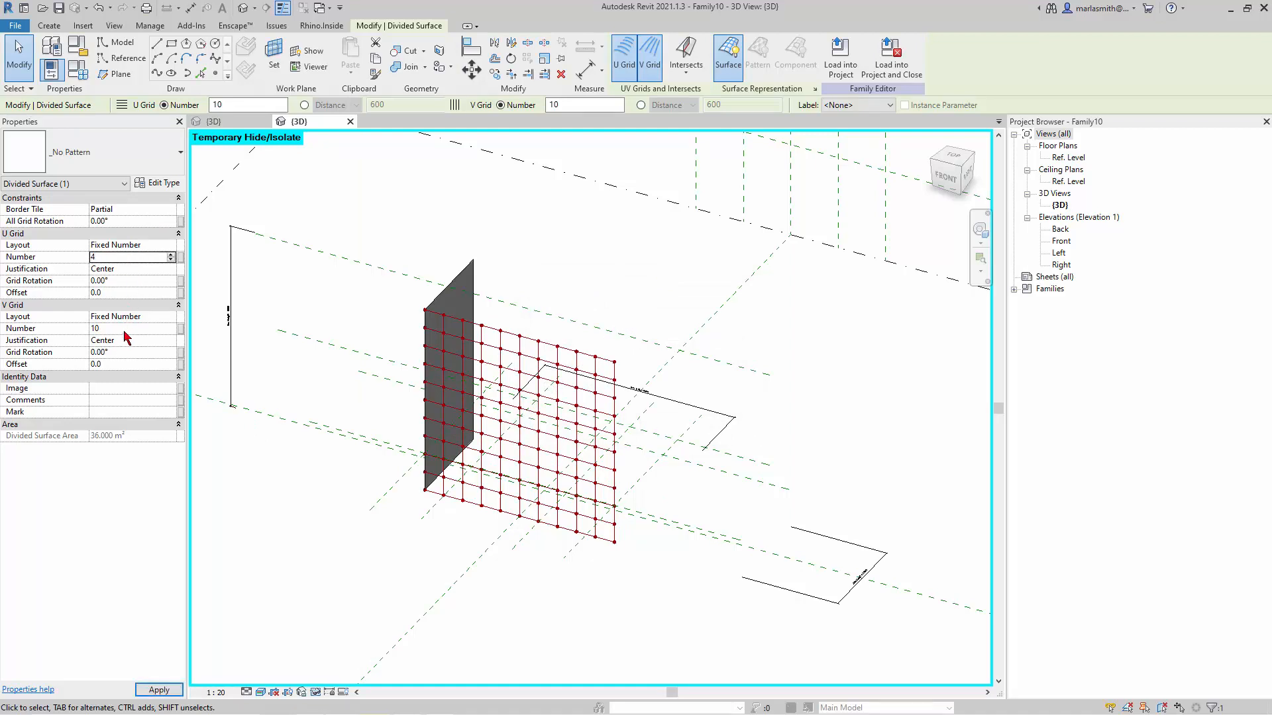
text(4)
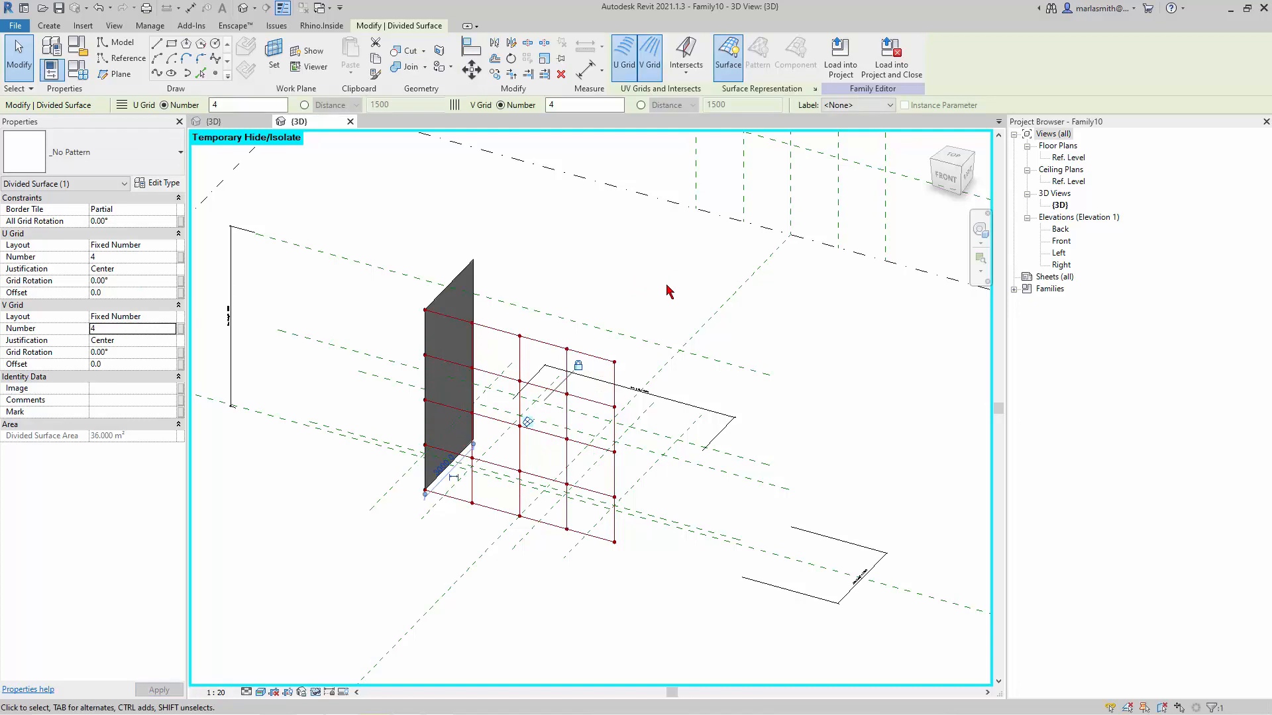
Associate the divided surface's U Grid number with a new family type parameter named "u 1".
click(185, 258)
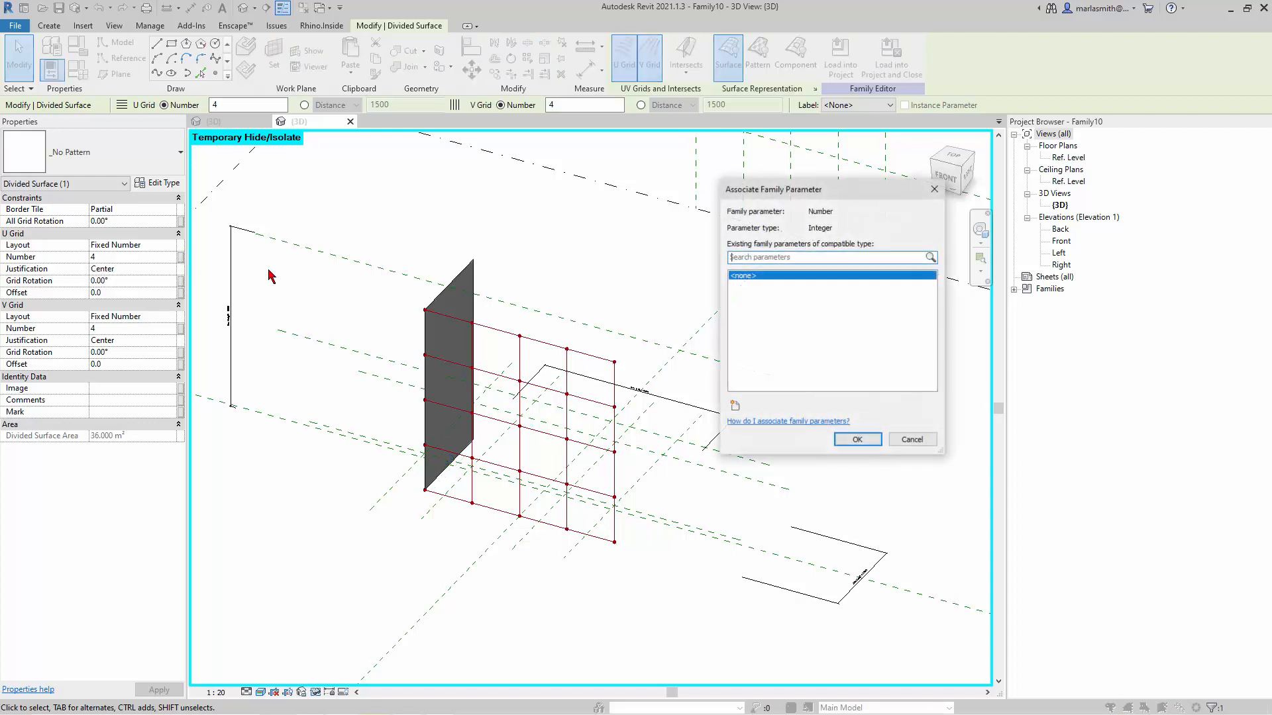
click(736, 407)
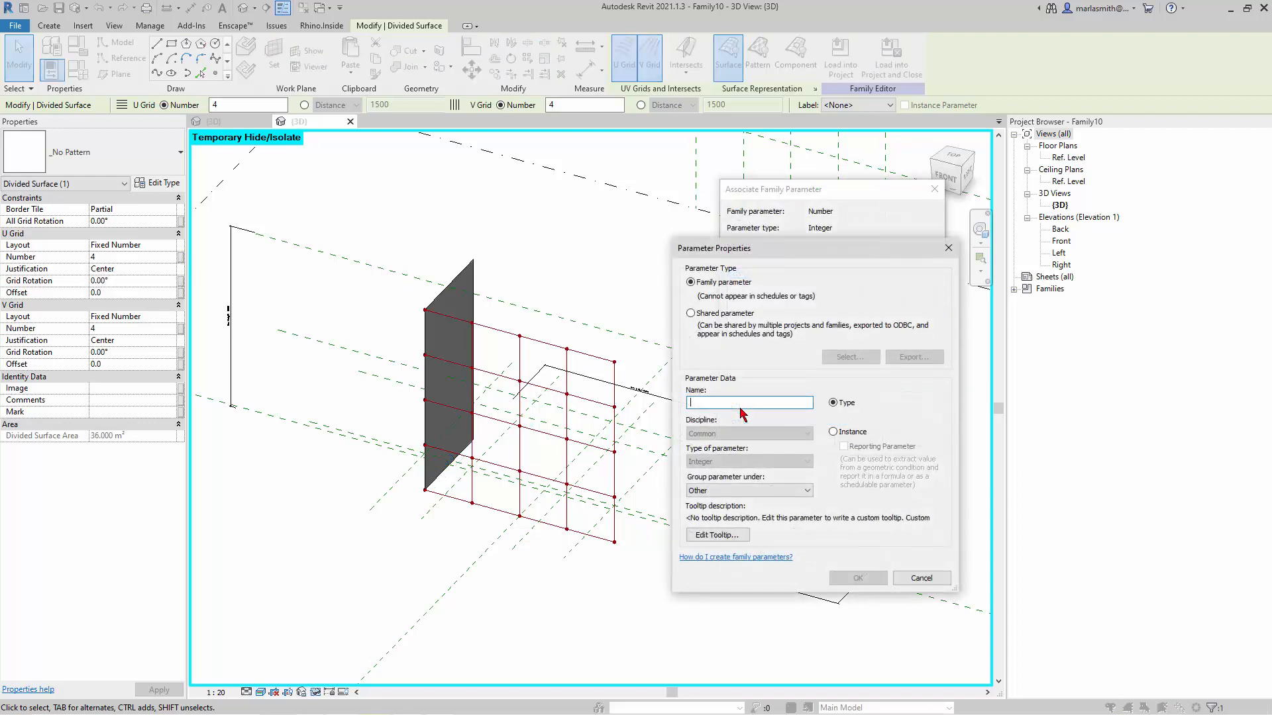
text(u 1)
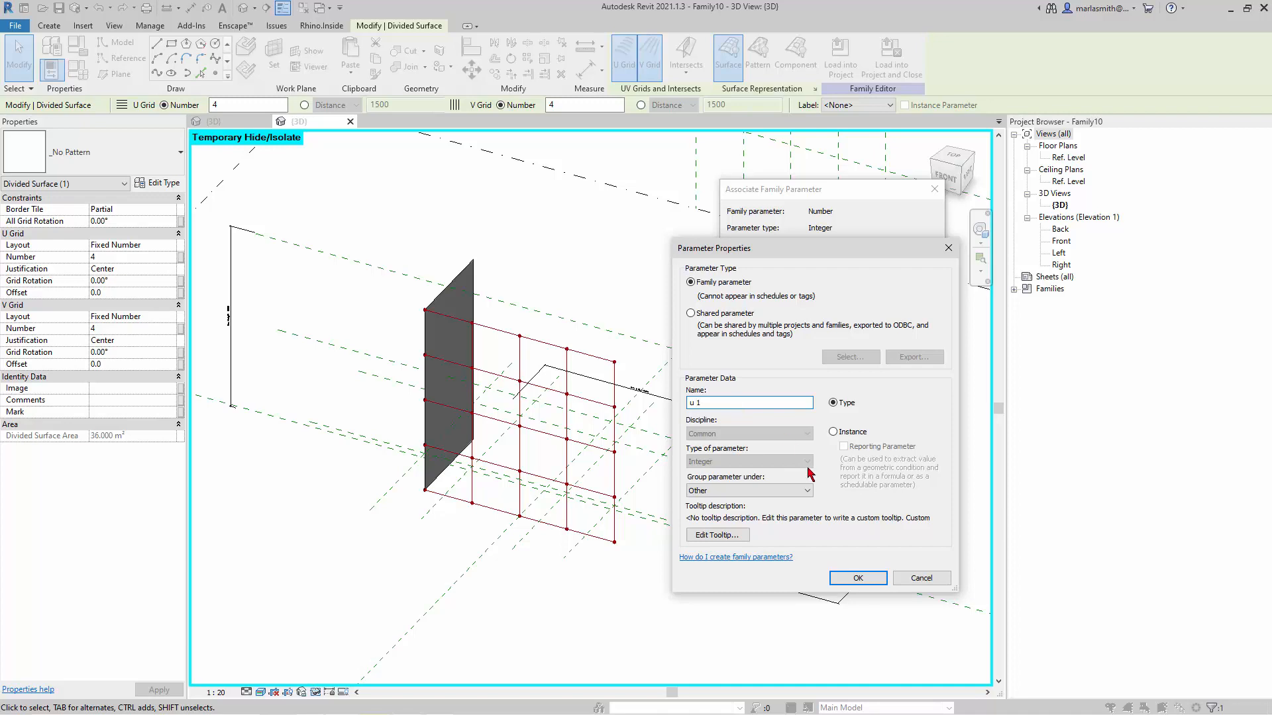
click(858, 578)
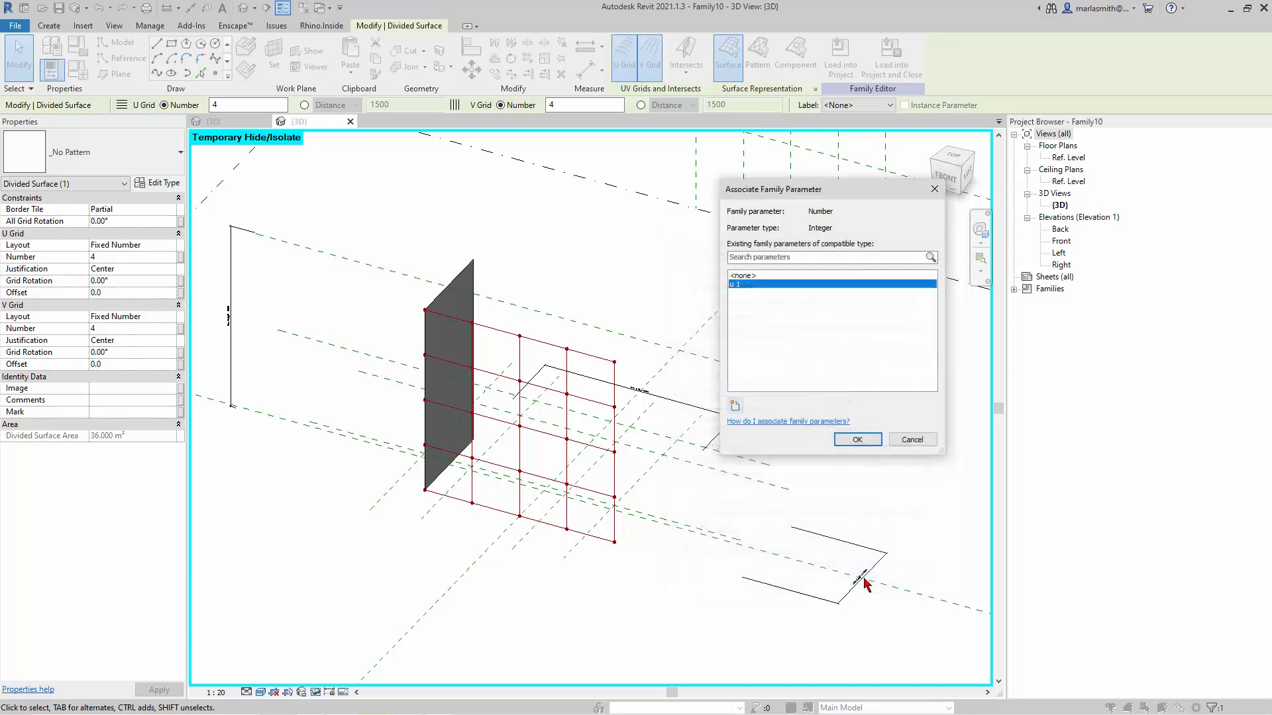
click(848, 440)
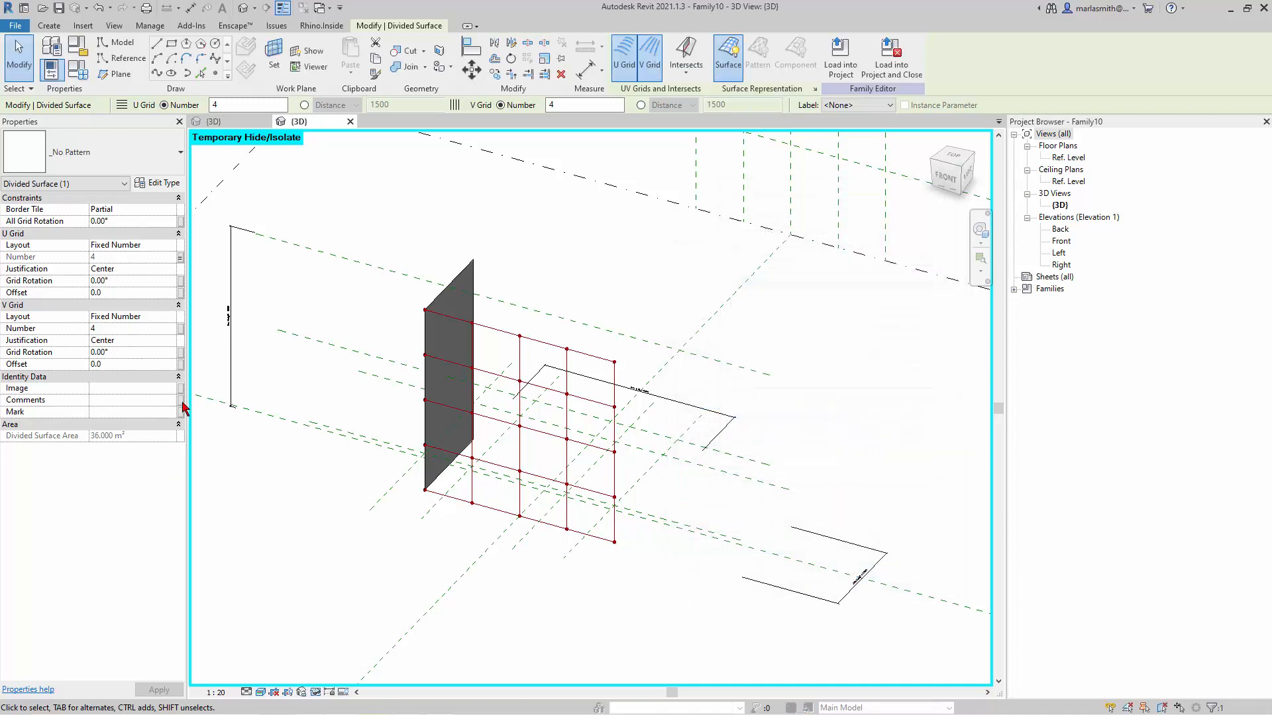
Associate the V Grid number with a new family type parameter named "v 1" and check both grid parameters in Family Types.
click(181, 331)
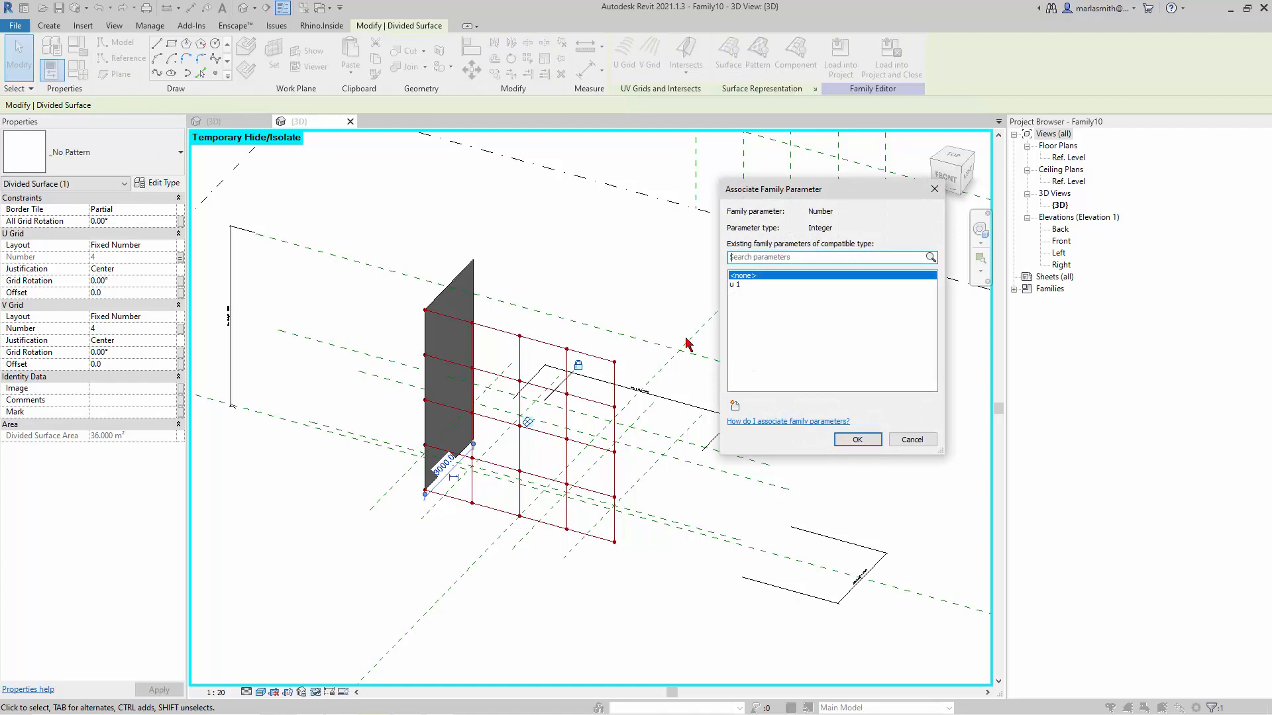
click(736, 407)
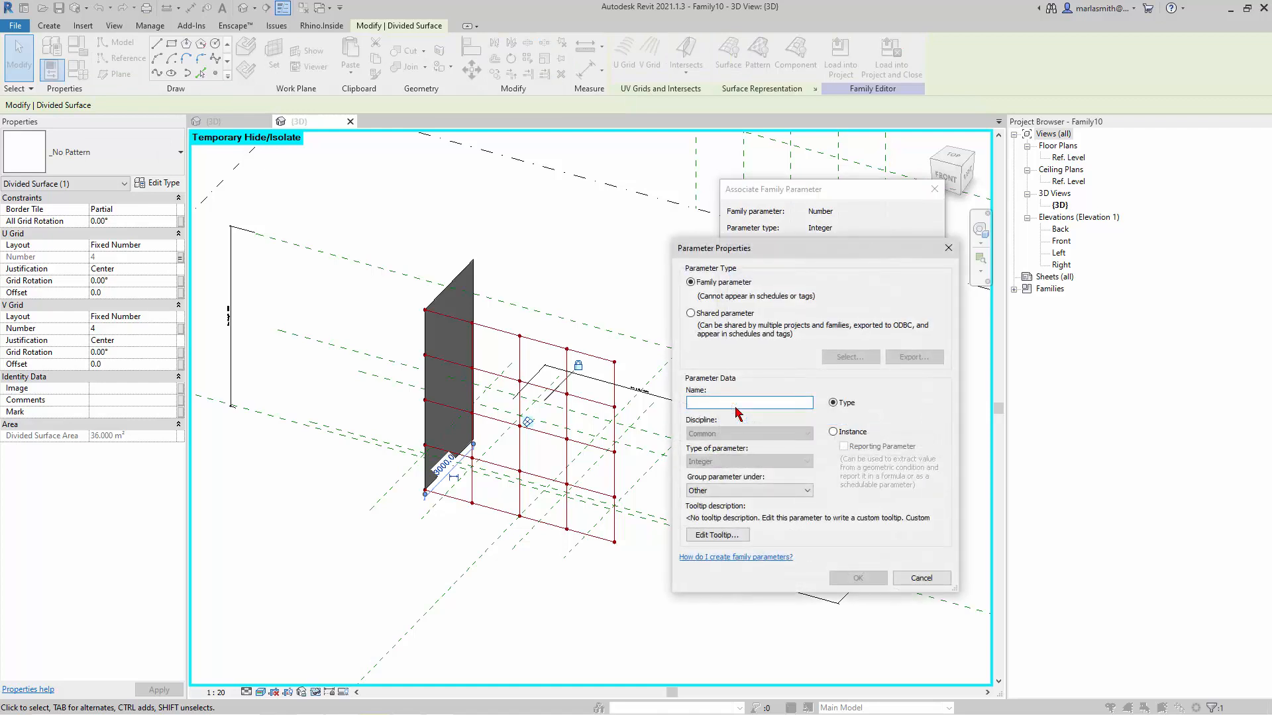
text(v 1)
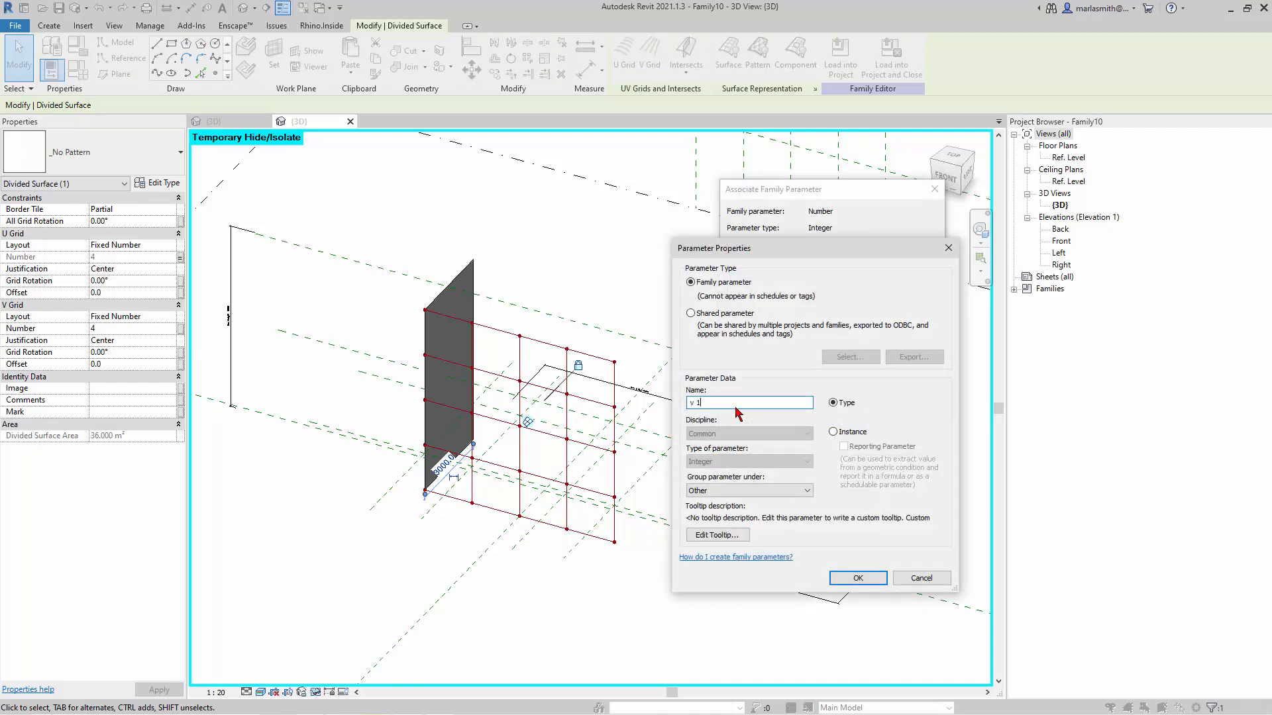
key(Return)
click(857, 440)
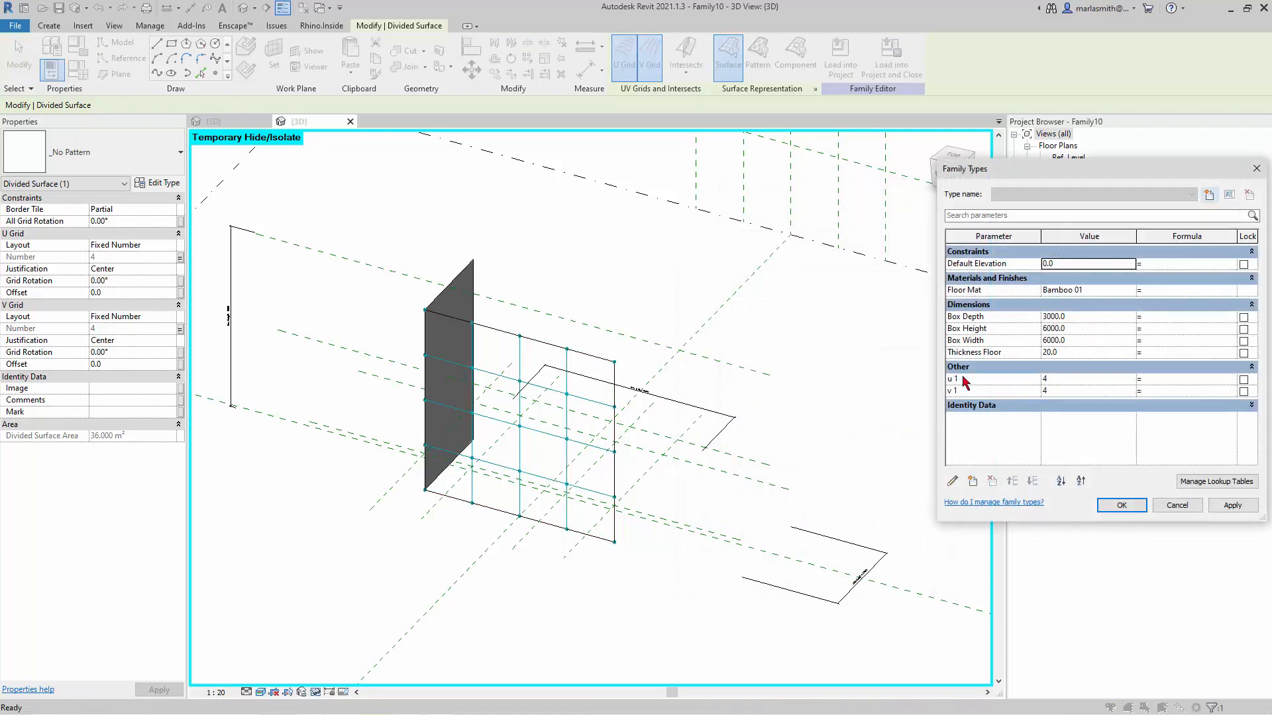
click(1181, 508)
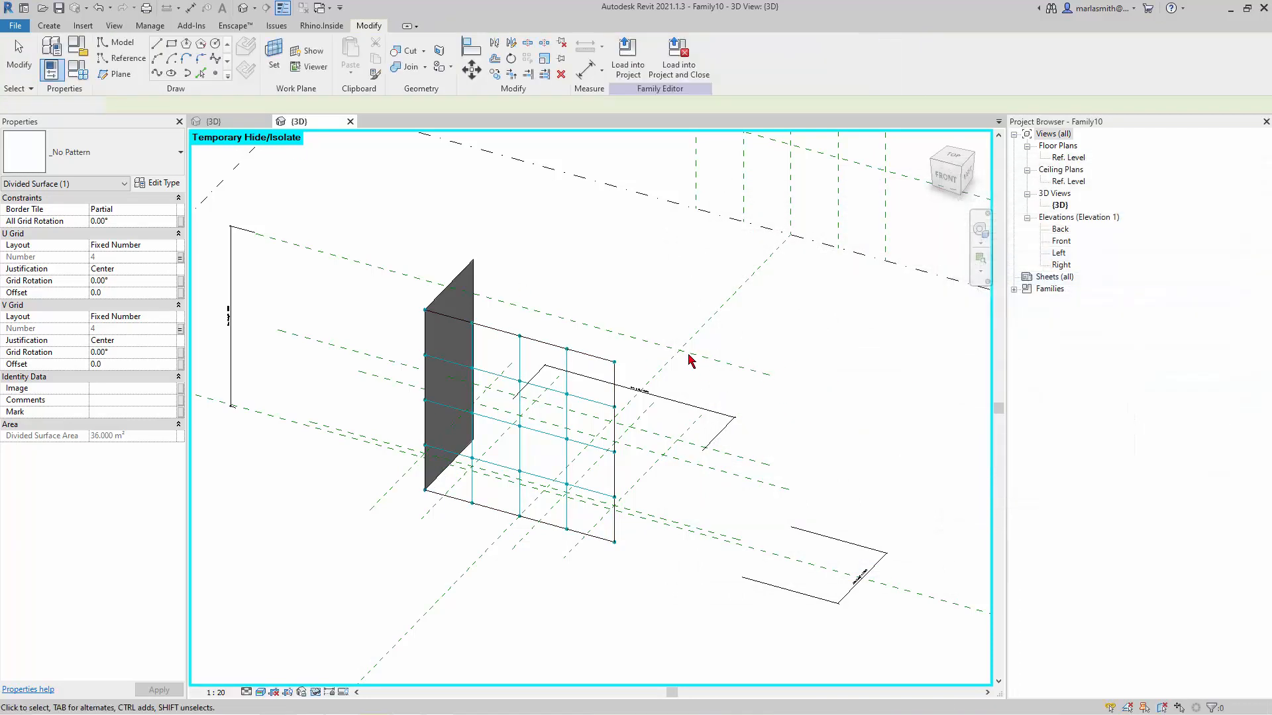
click(677, 295)
scroll(490, 426, up, 2)
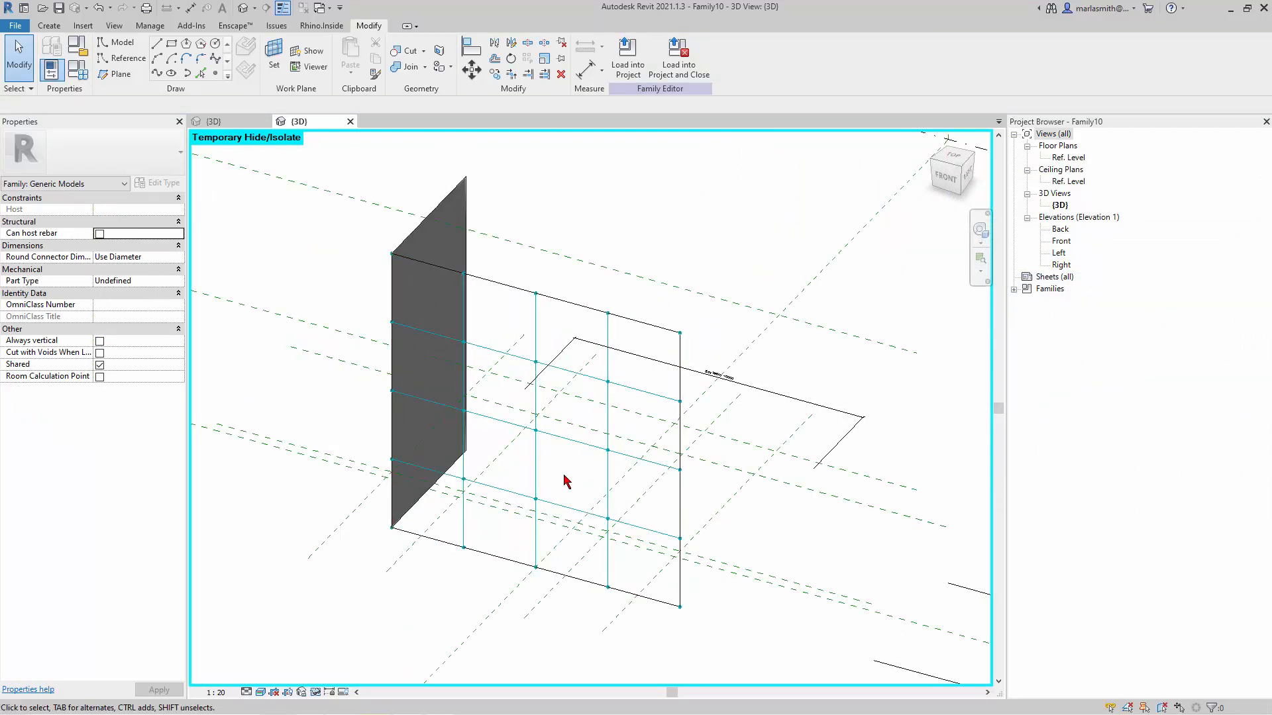
click(238, 125)
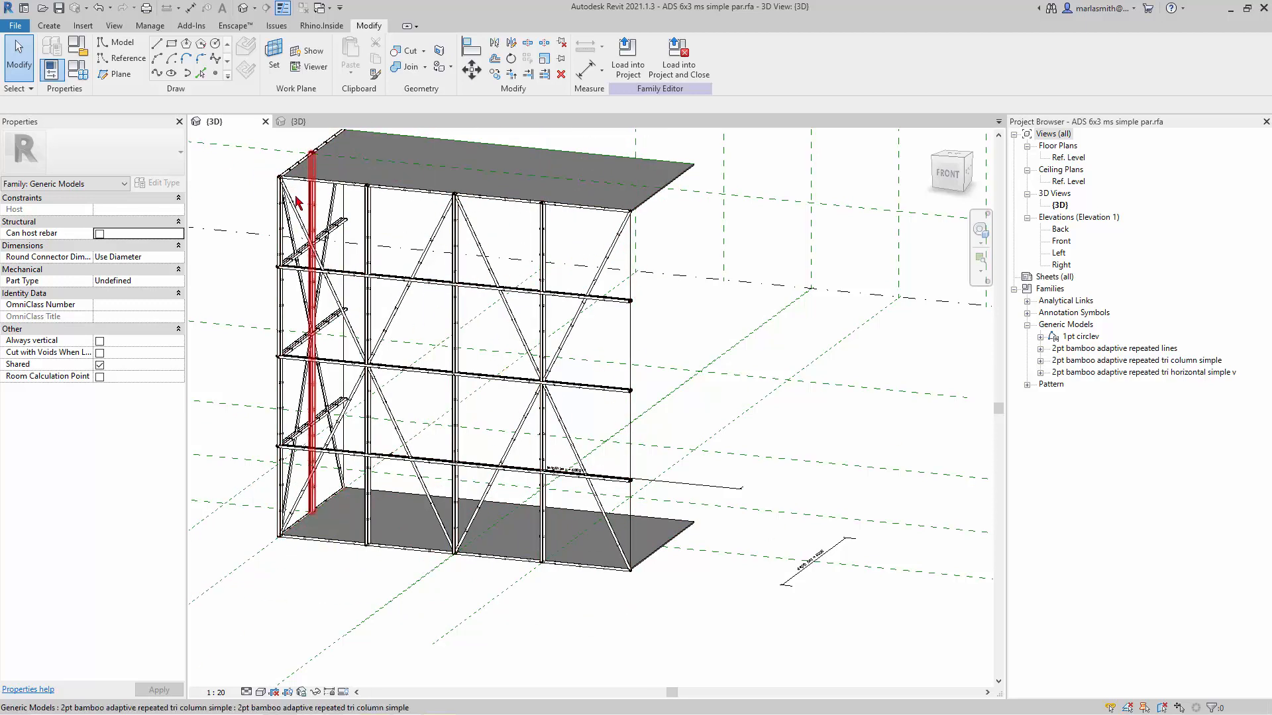
click(304, 124)
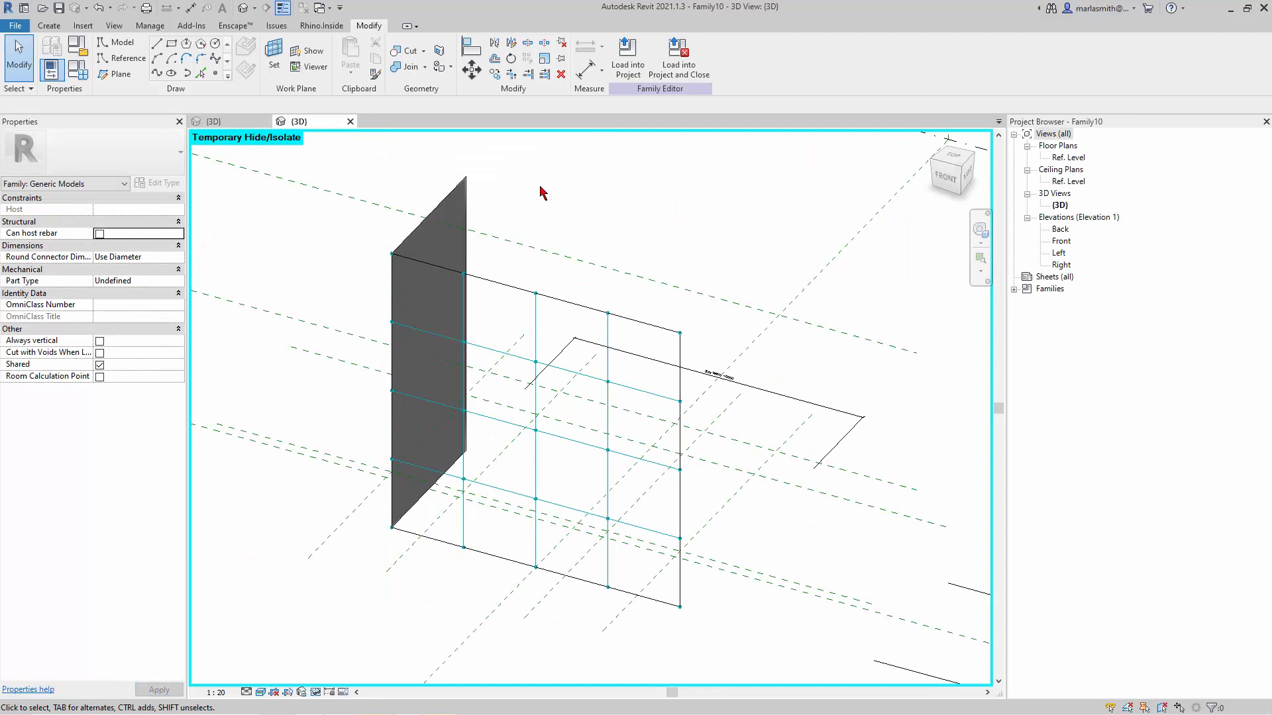
key(l)
key(f)
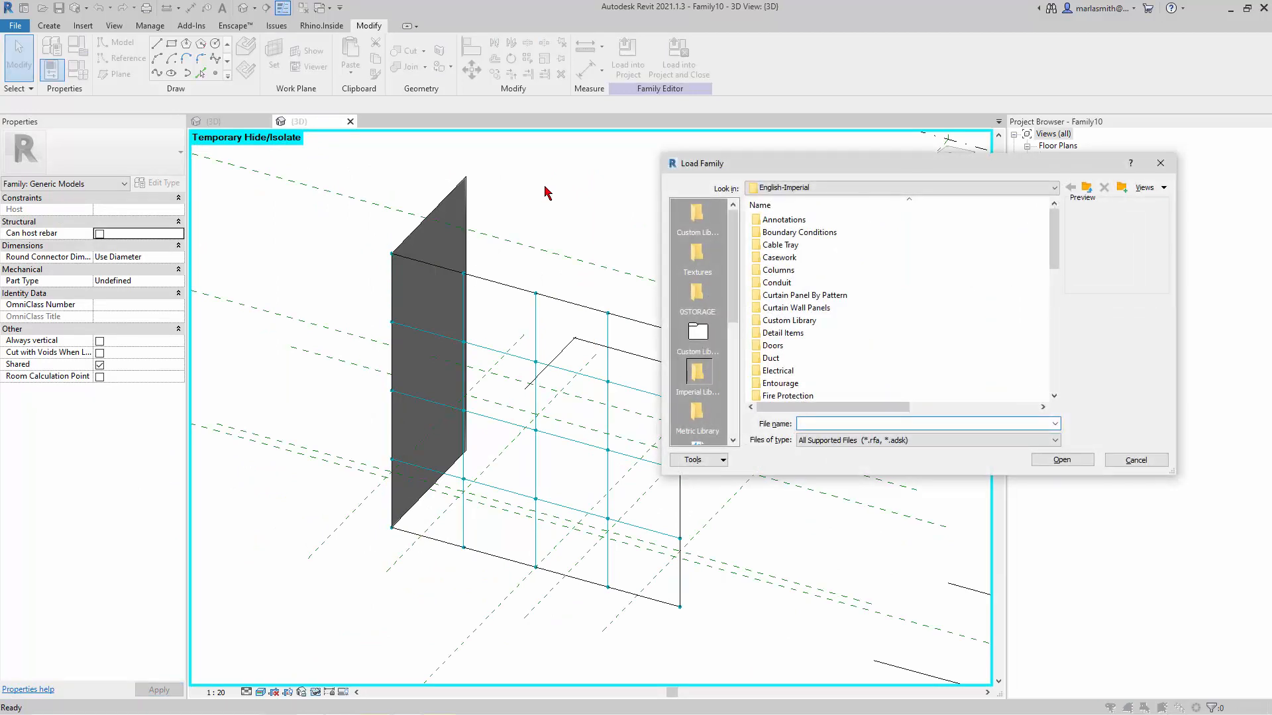
scroll(712, 332, down, 5)
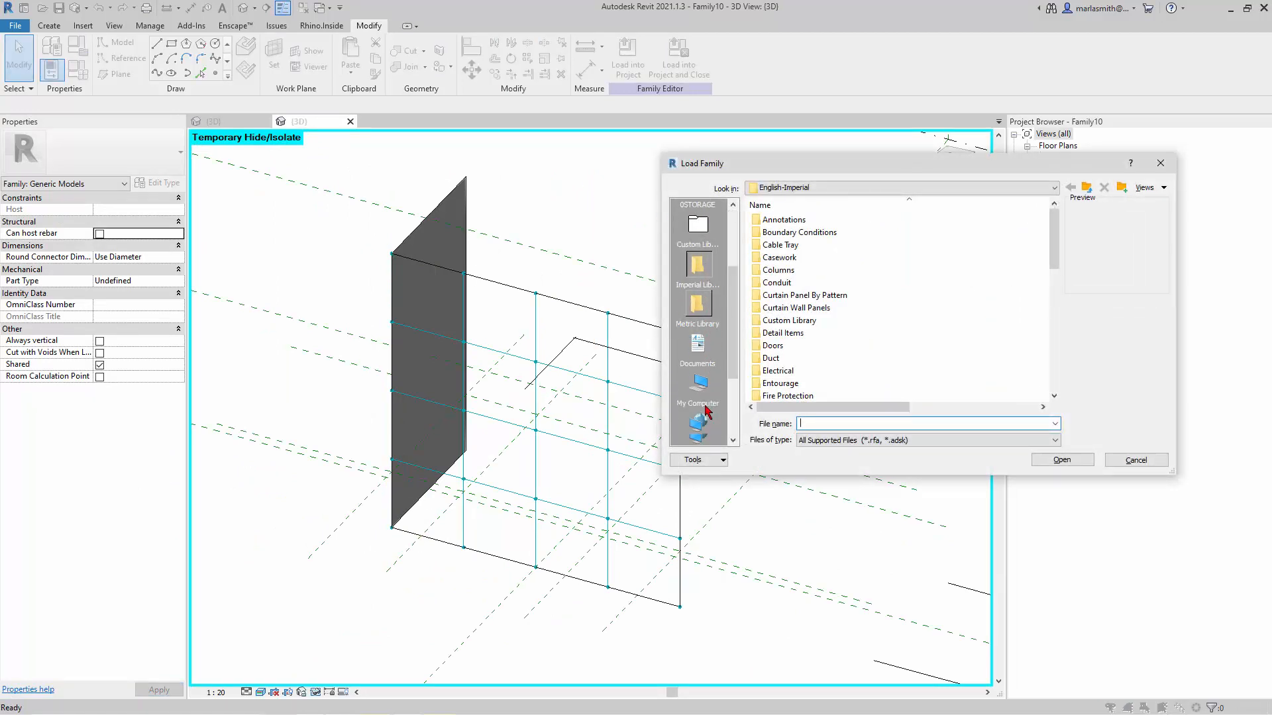
click(702, 341)
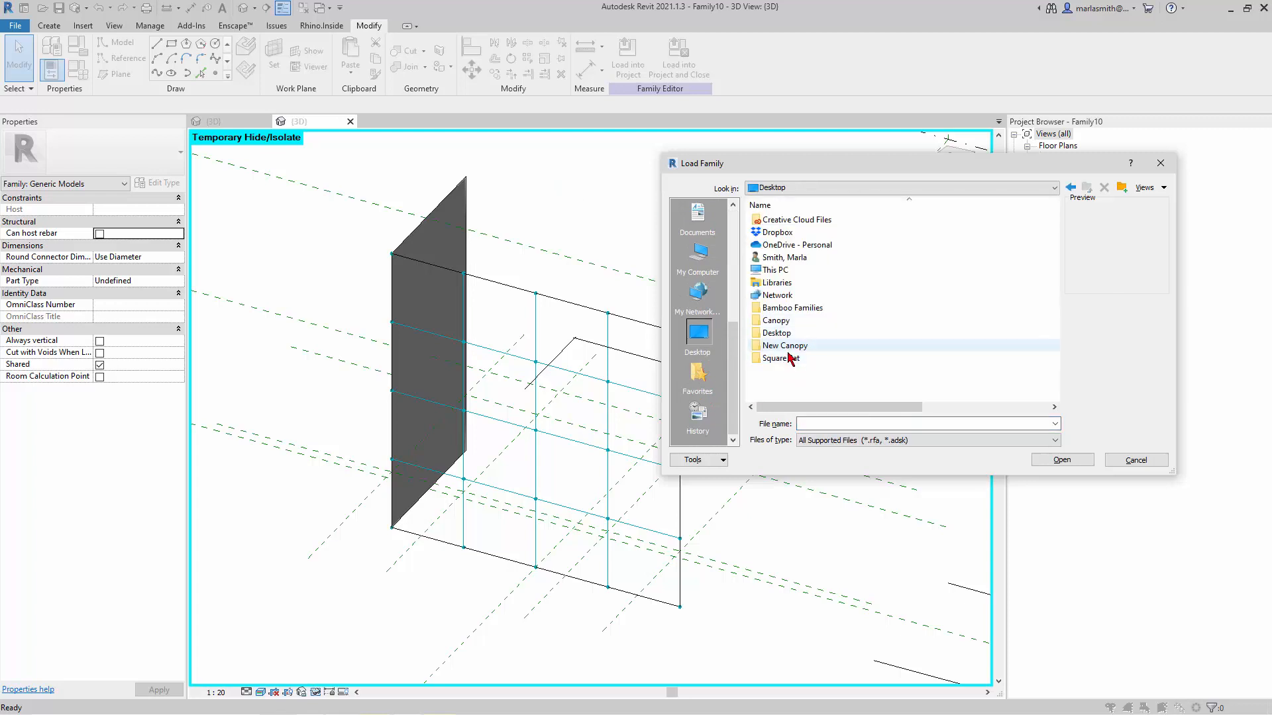
double_click(788, 310)
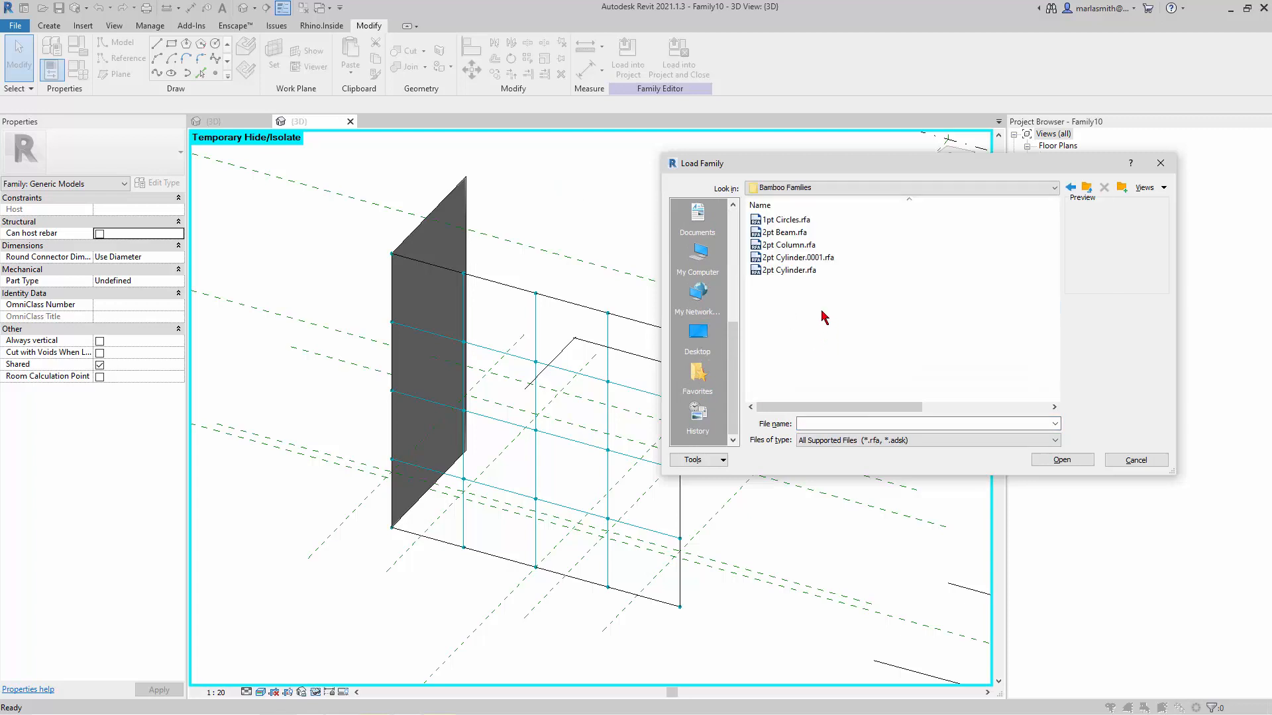
click(792, 246)
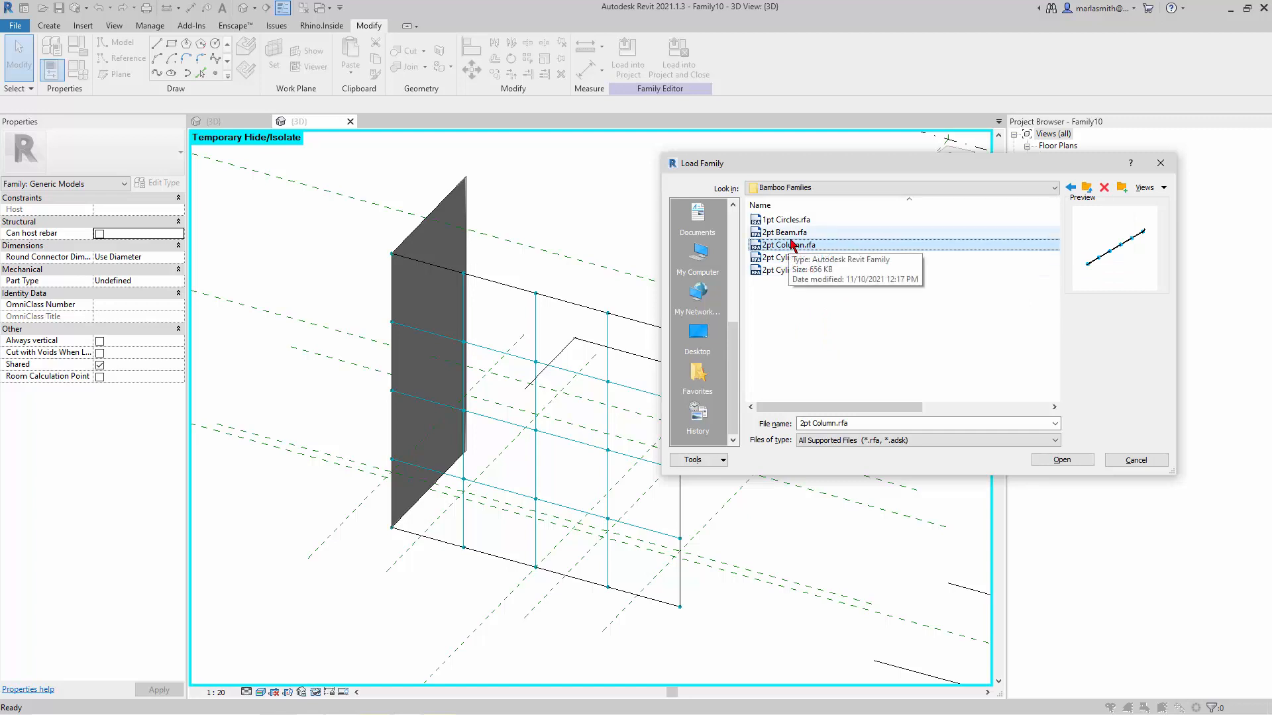
ctrl+click(788, 233)
ctrl+click(791, 270)
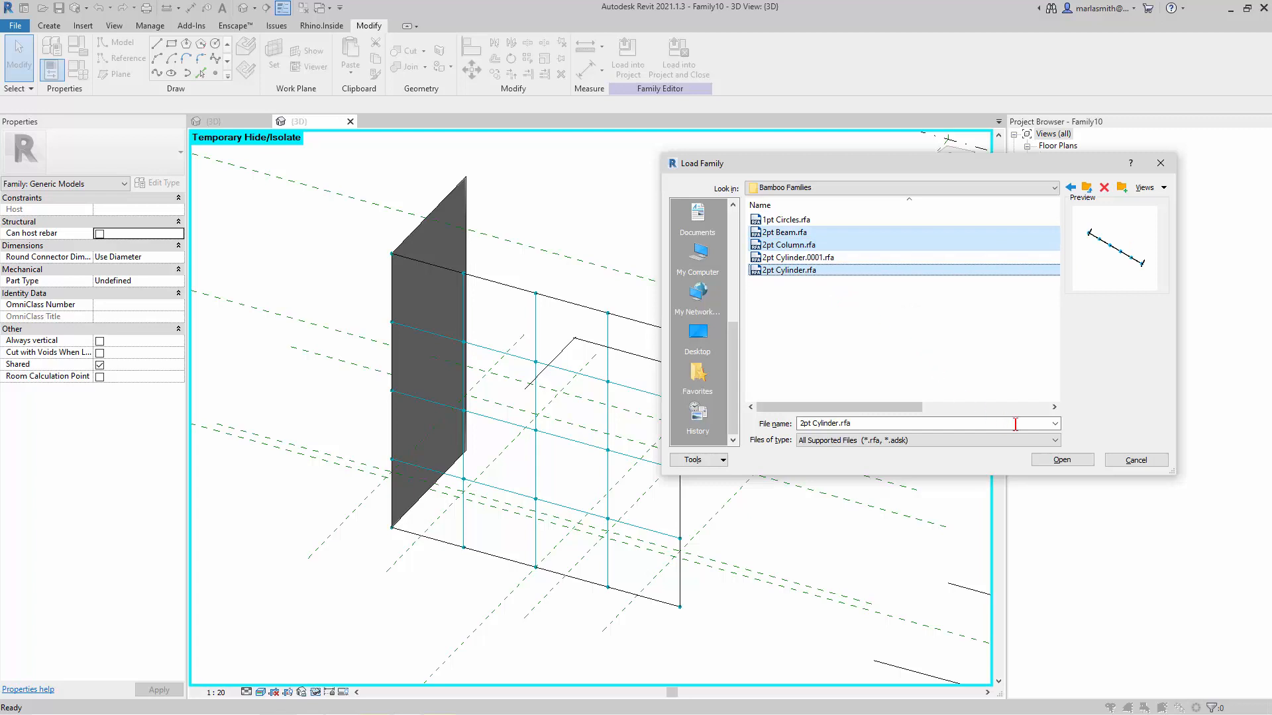
click(1063, 461)
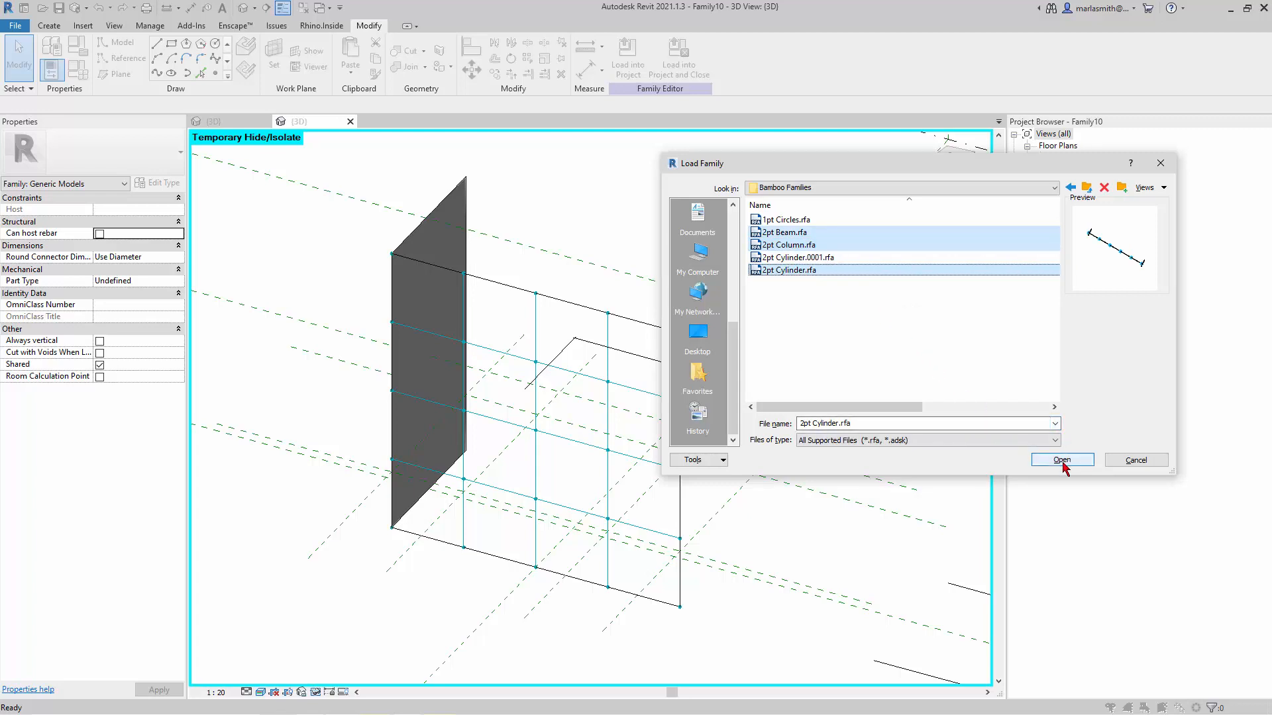
click(1130, 463)
Load the 2pt Beam, 2pt Column and 2pt Cylinder families from the desktop's Bamboo Families folder and list the loaded Generic Models families.
click(83, 26)
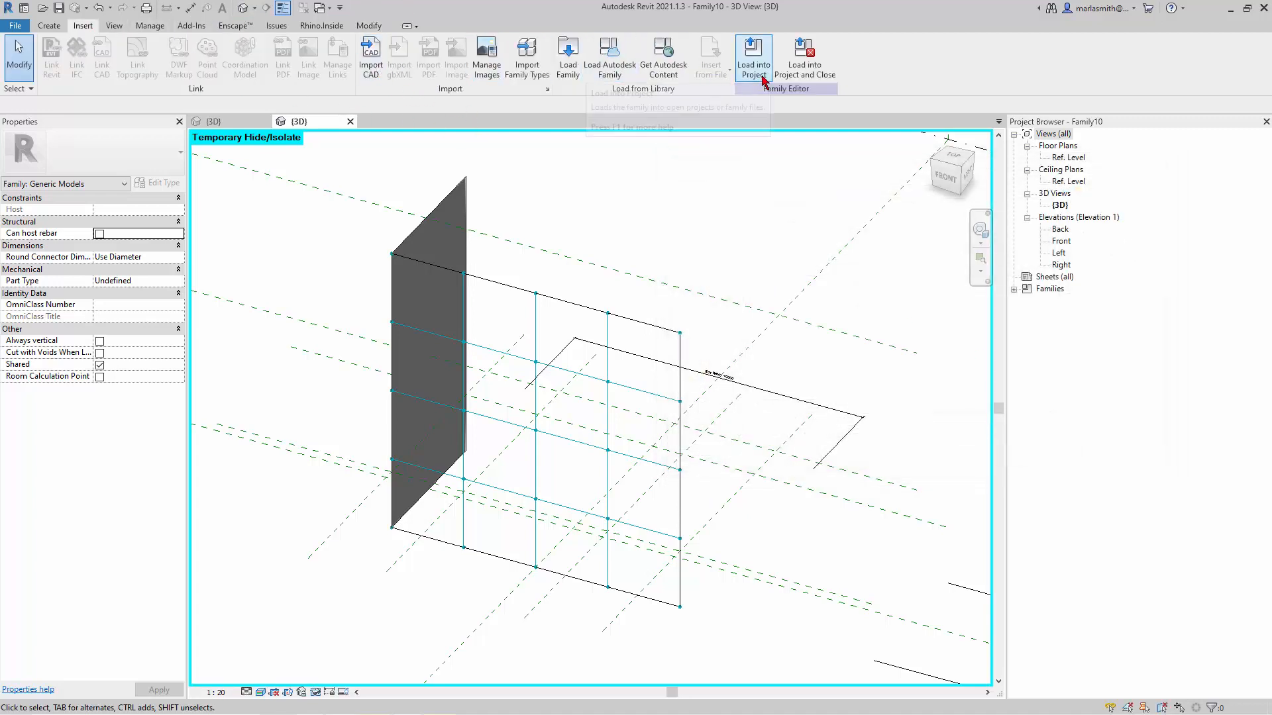
click(567, 72)
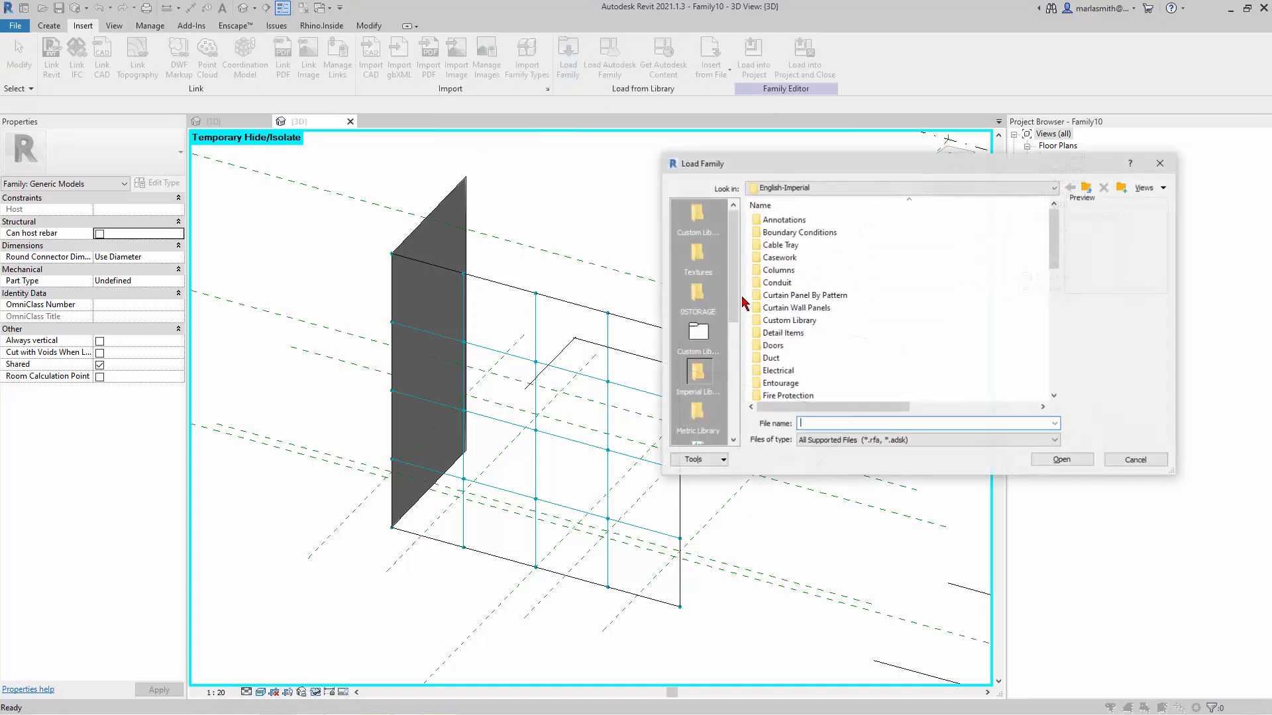
scroll(688, 391, down, 5)
click(697, 334)
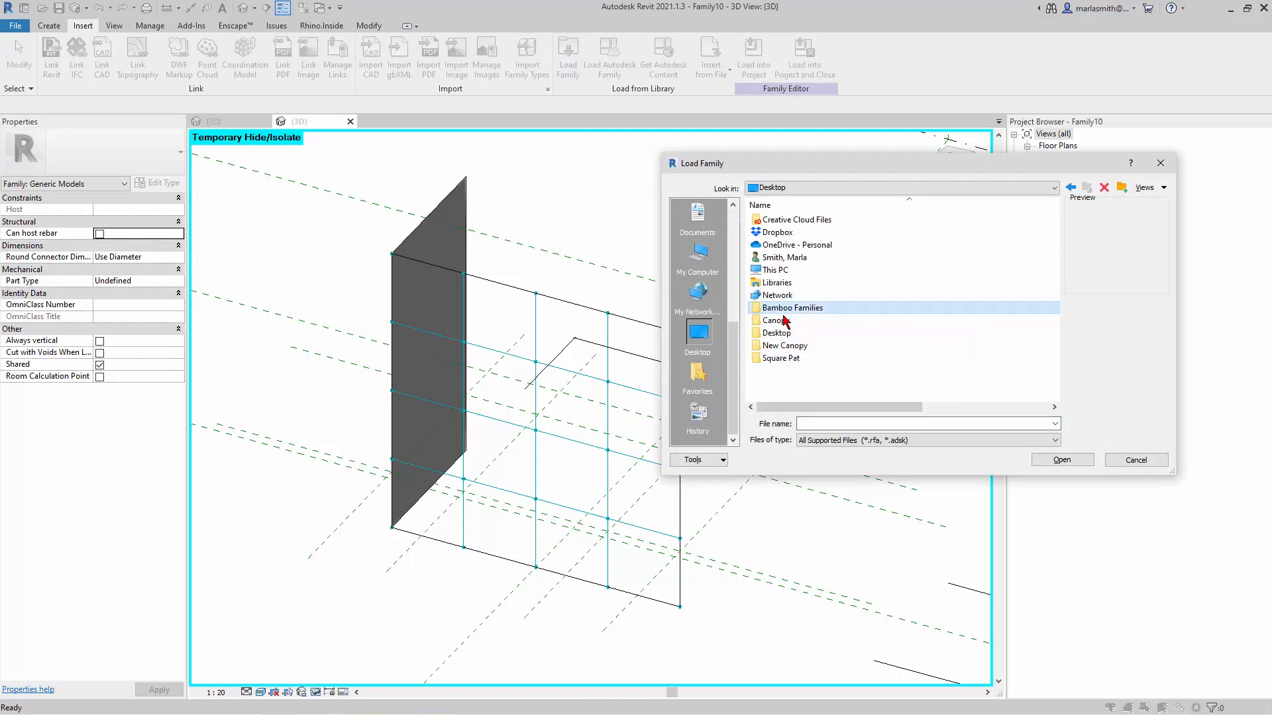
double_click(792, 308)
click(787, 269)
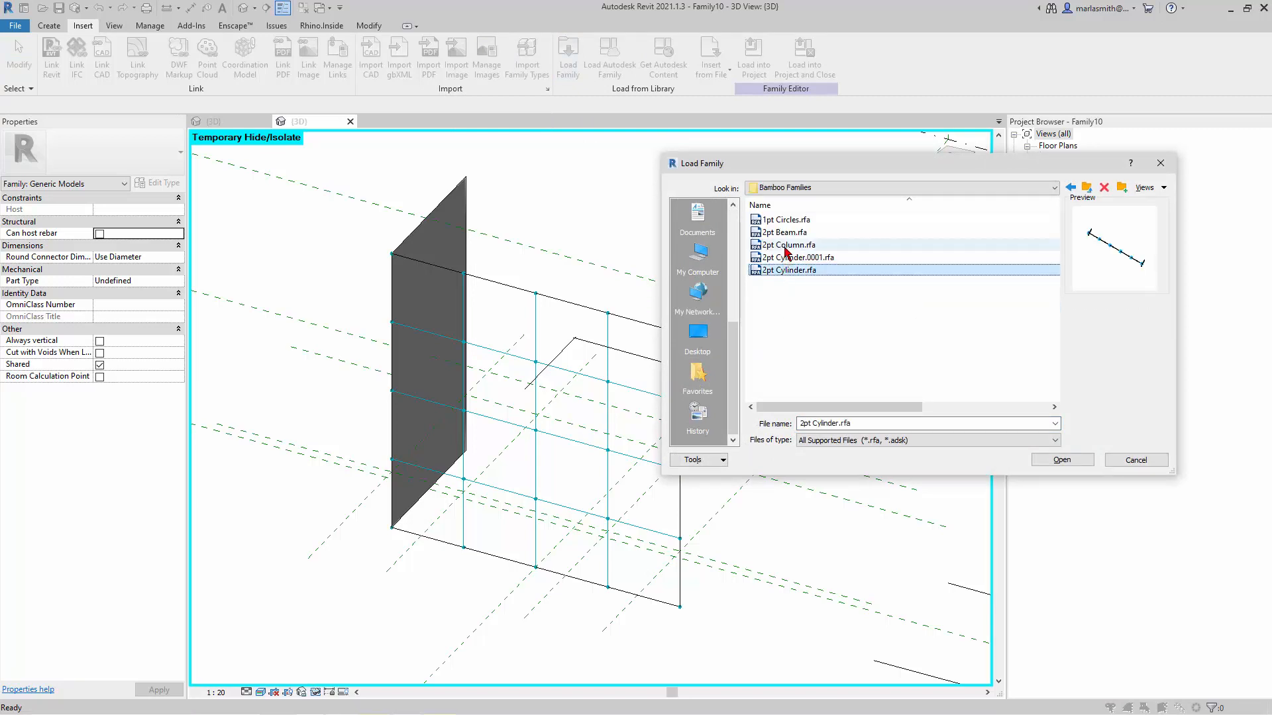
click(787, 245)
ctrl+click(788, 233)
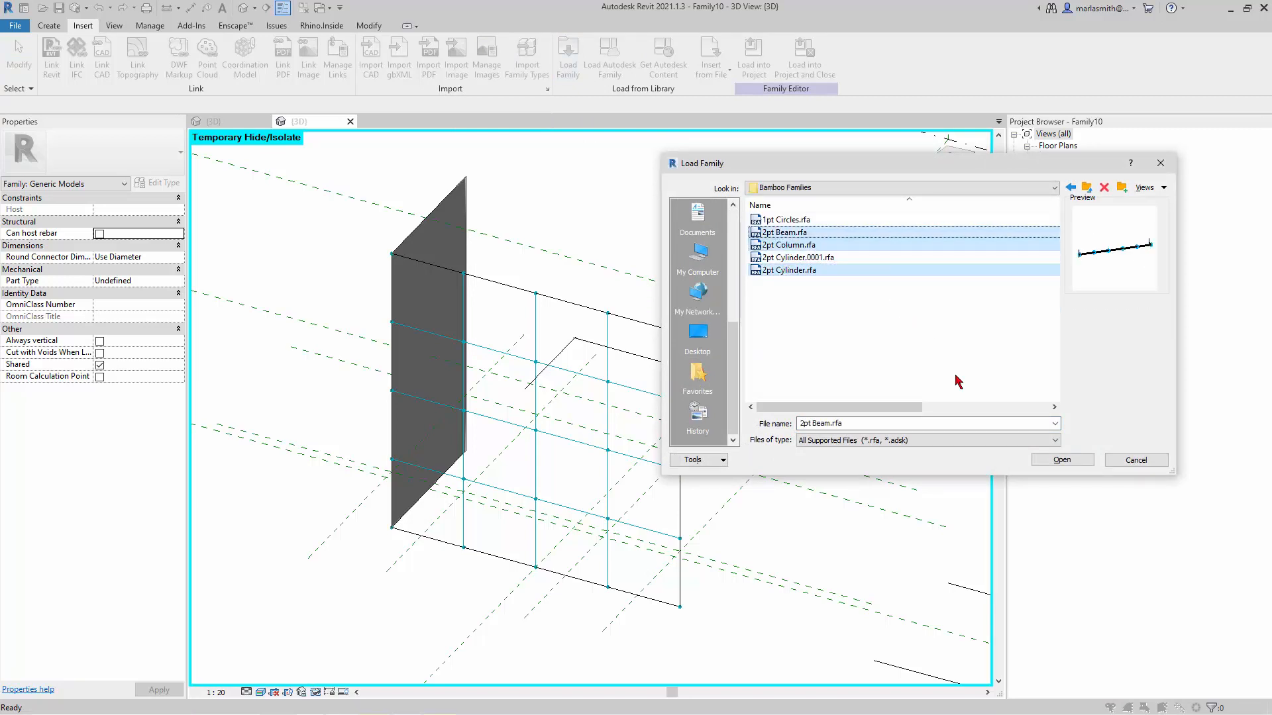
click(1062, 460)
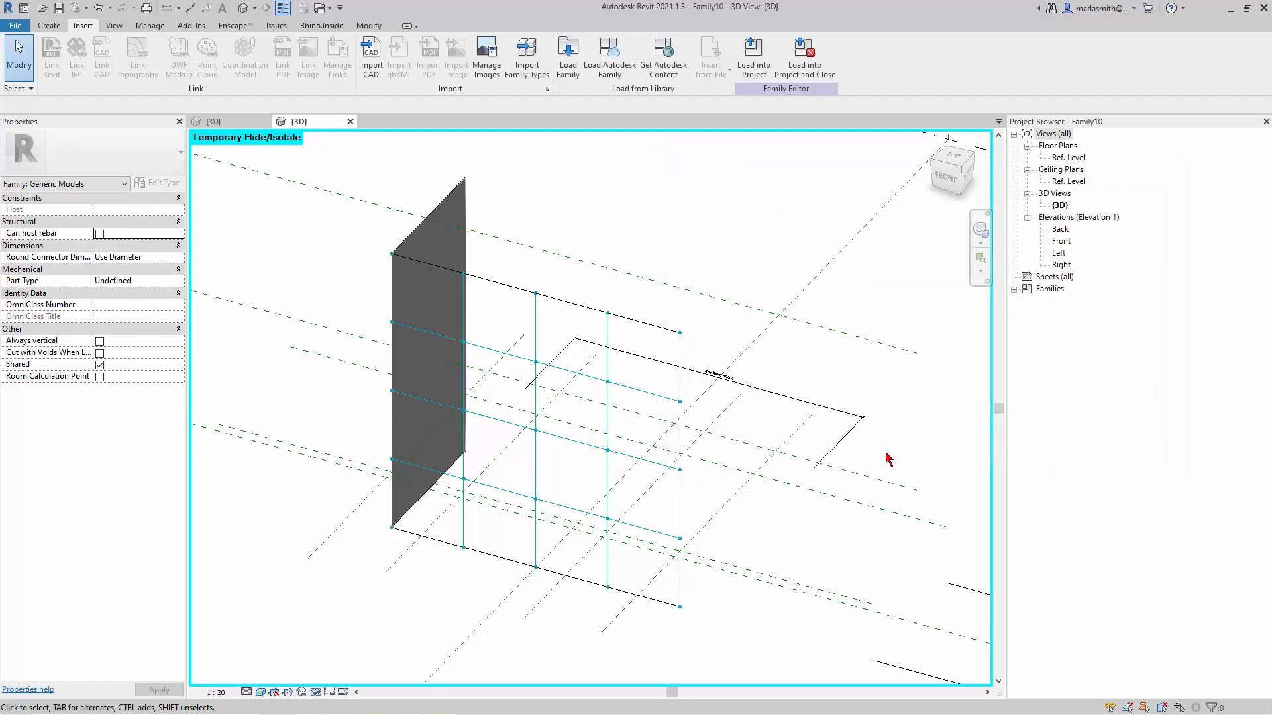
click(1014, 289)
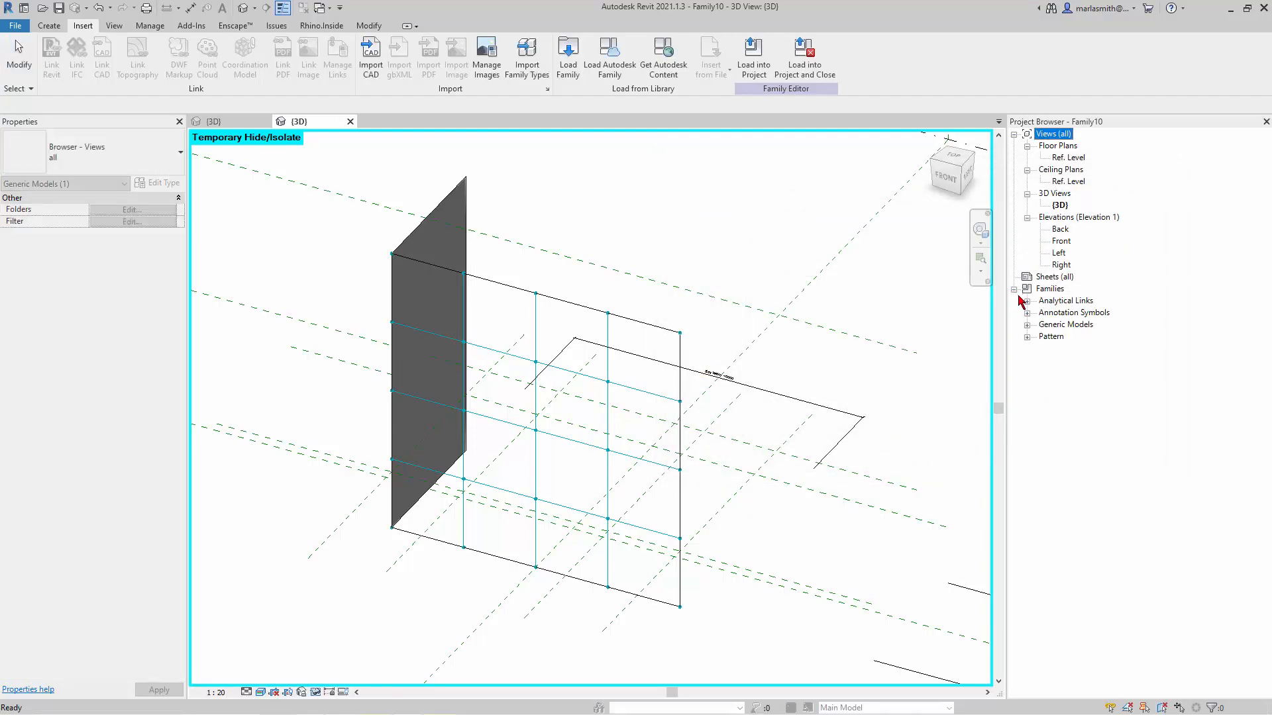
click(1027, 325)
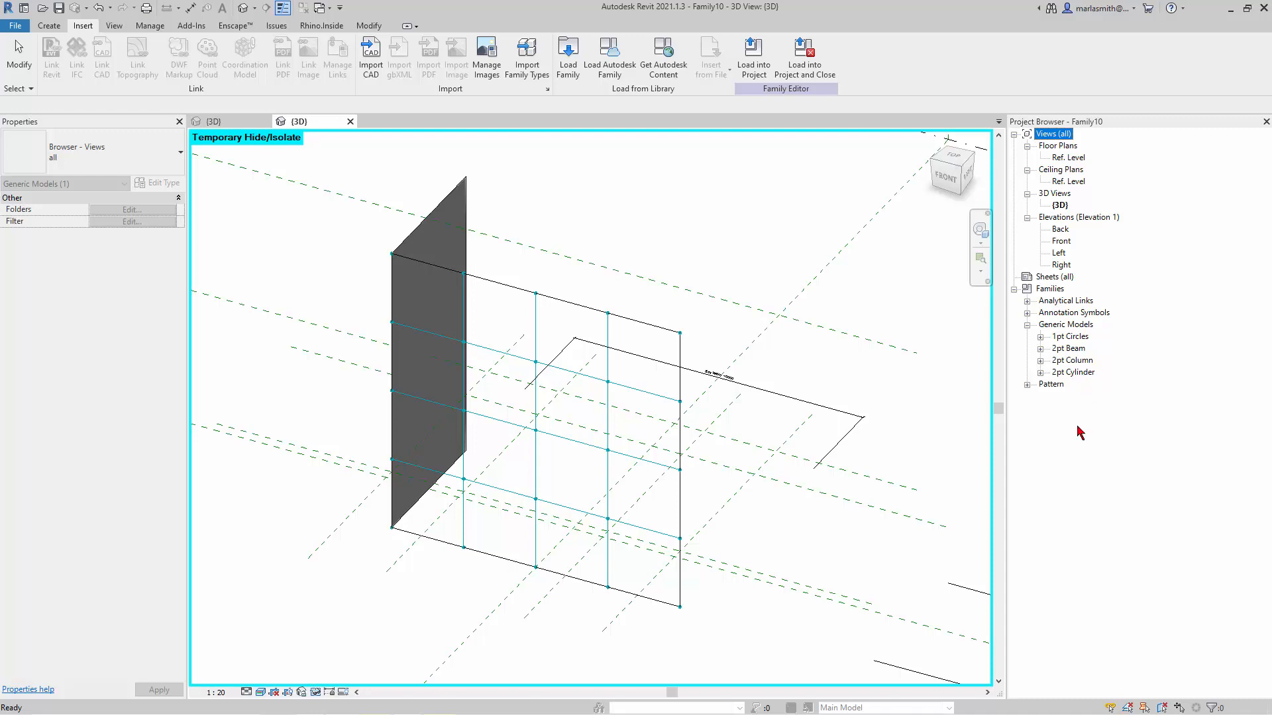
Try placing a 2pt Column between the bottom and top nodes of the front grid's right-hand edge, and undo the placement.
click(1040, 361)
click(1090, 374)
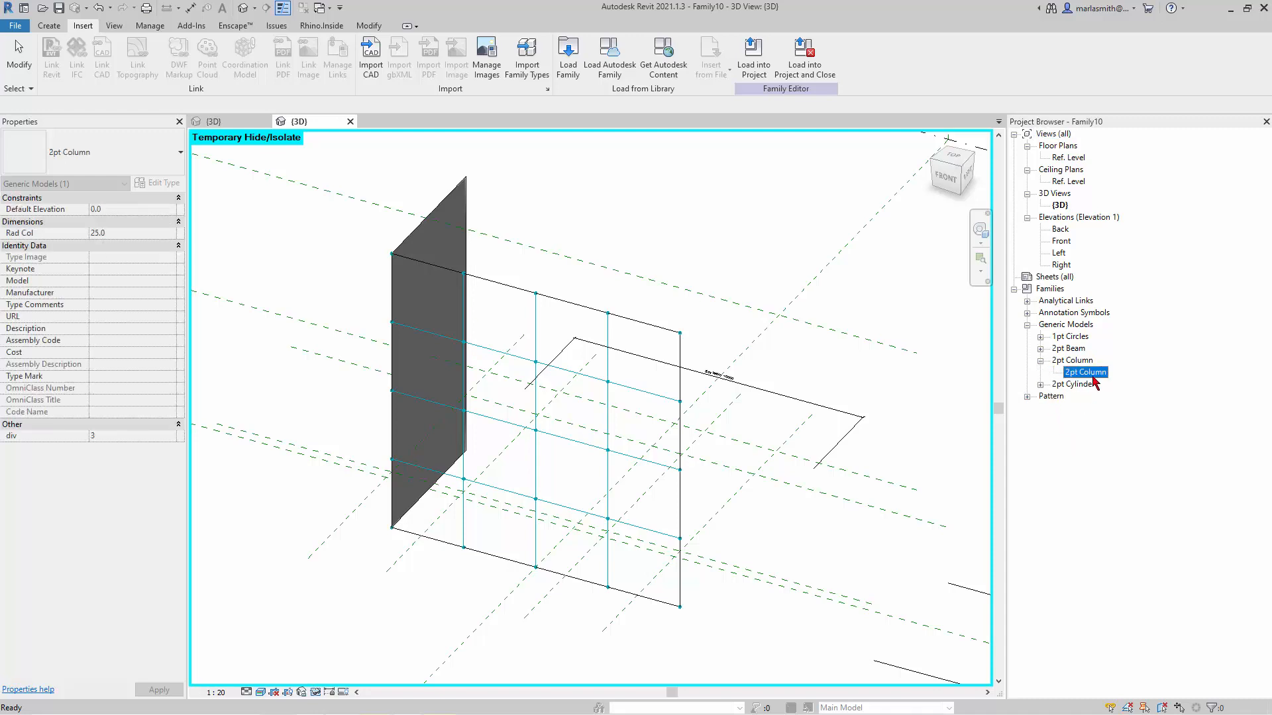
drag(760, 516, 756, 520)
click(679, 607)
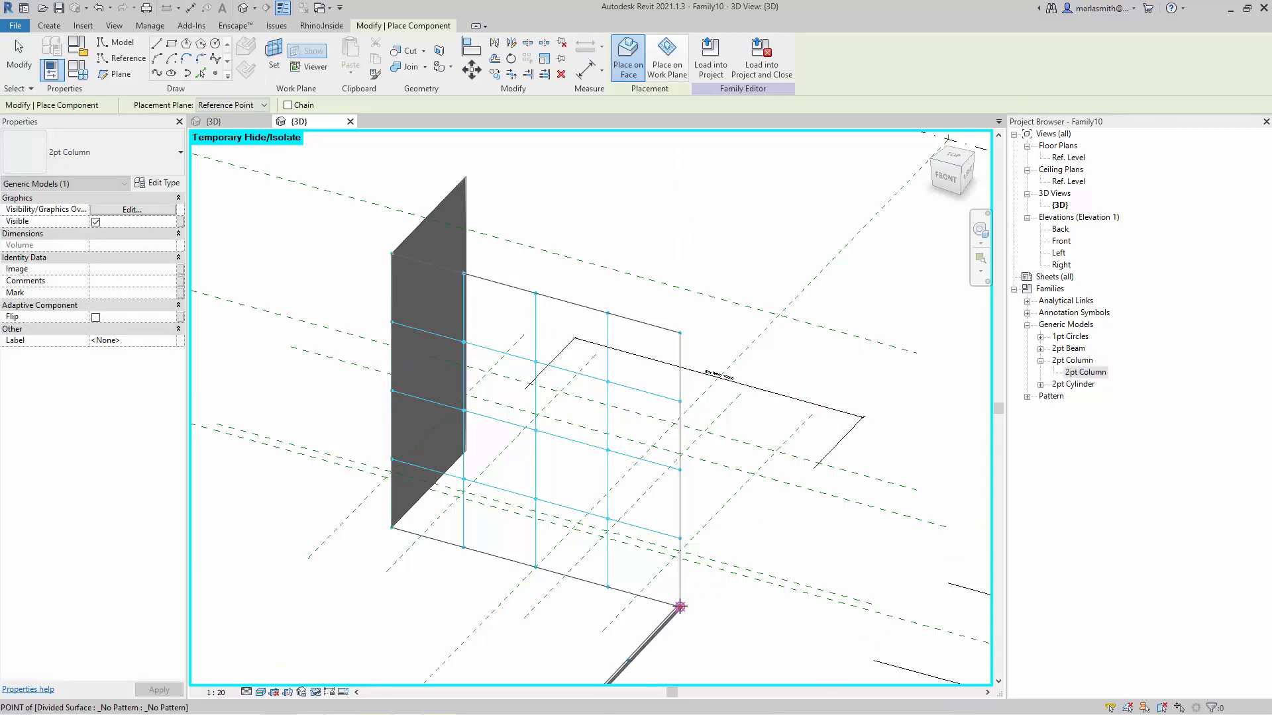
click(680, 333)
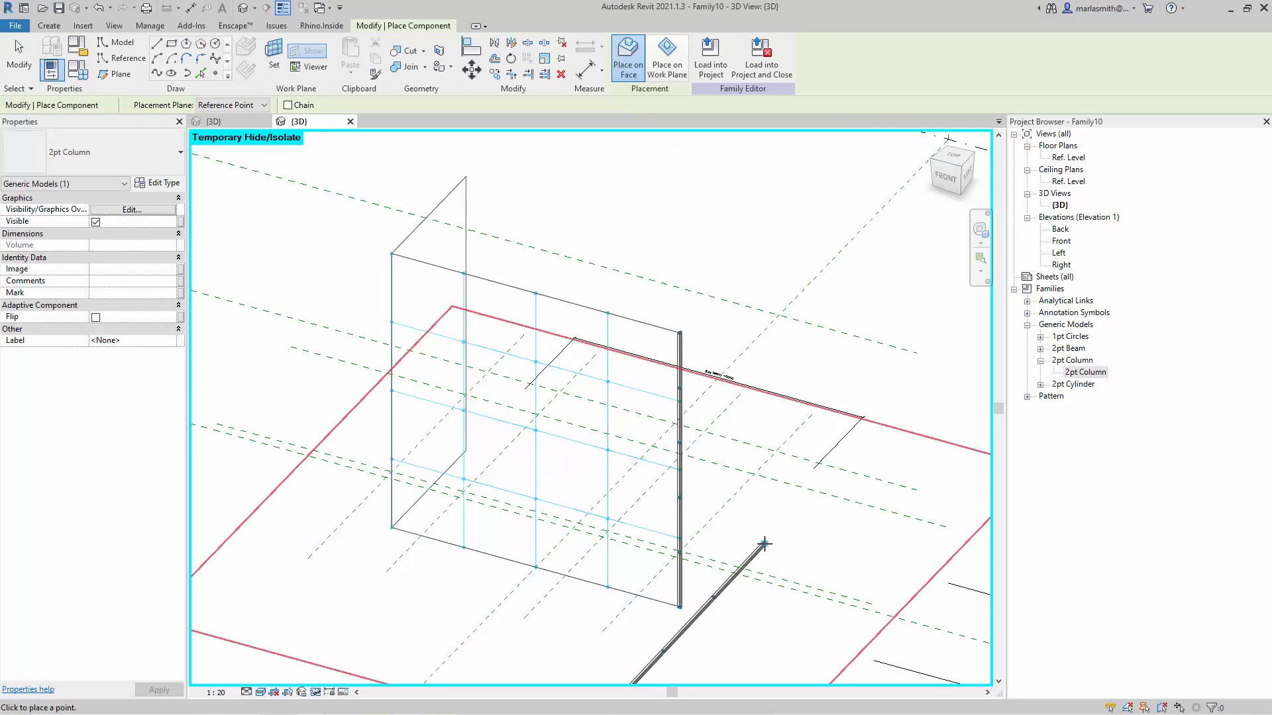
key(Escape)
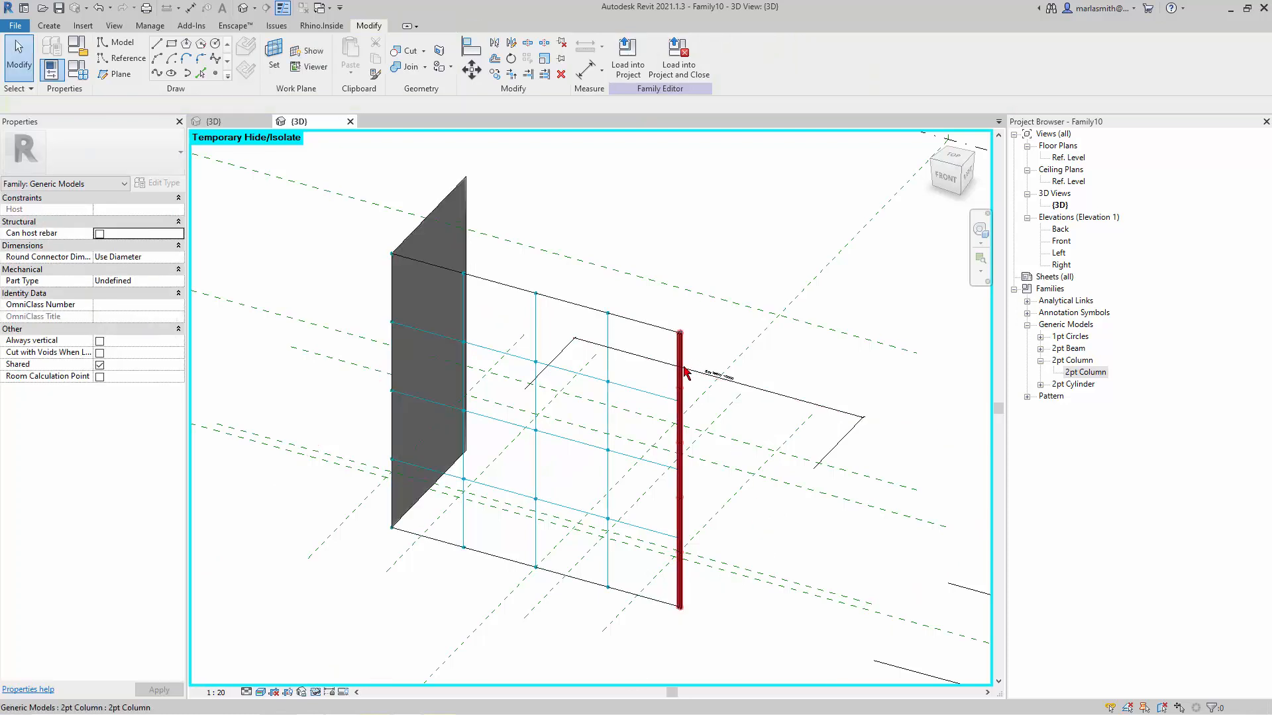
click(676, 323)
click(528, 60)
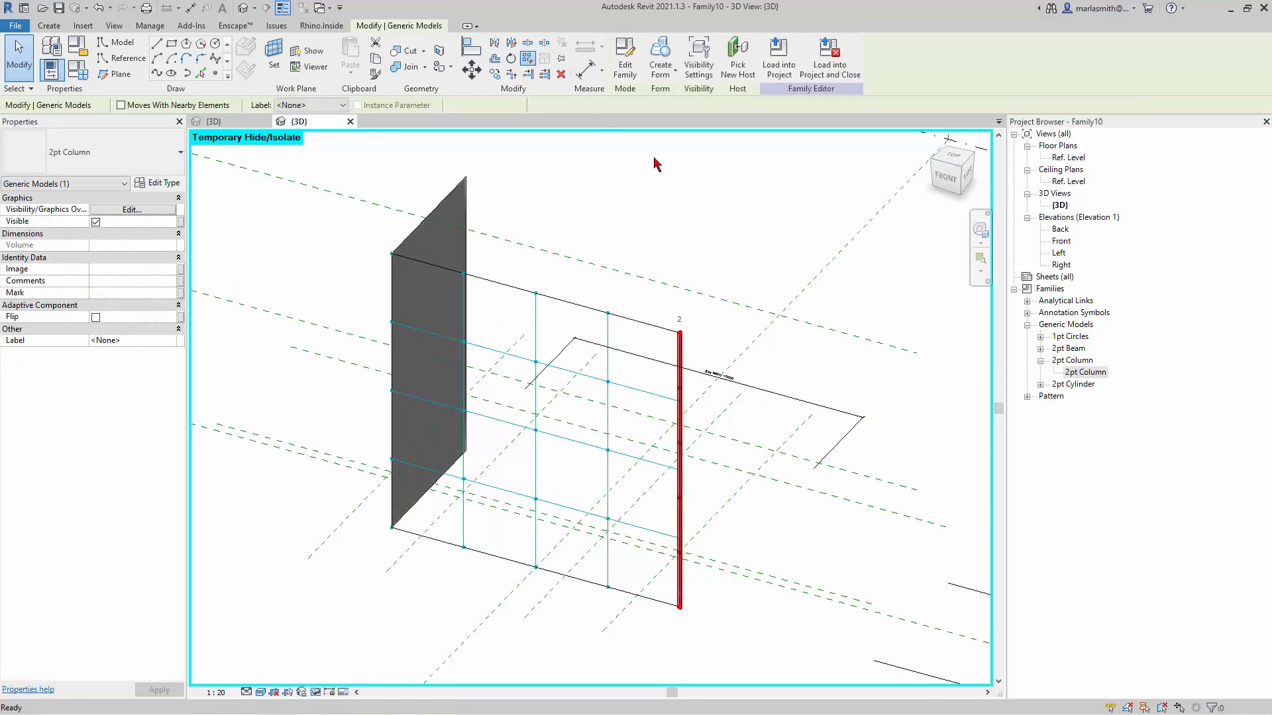
key(ctrl+z)
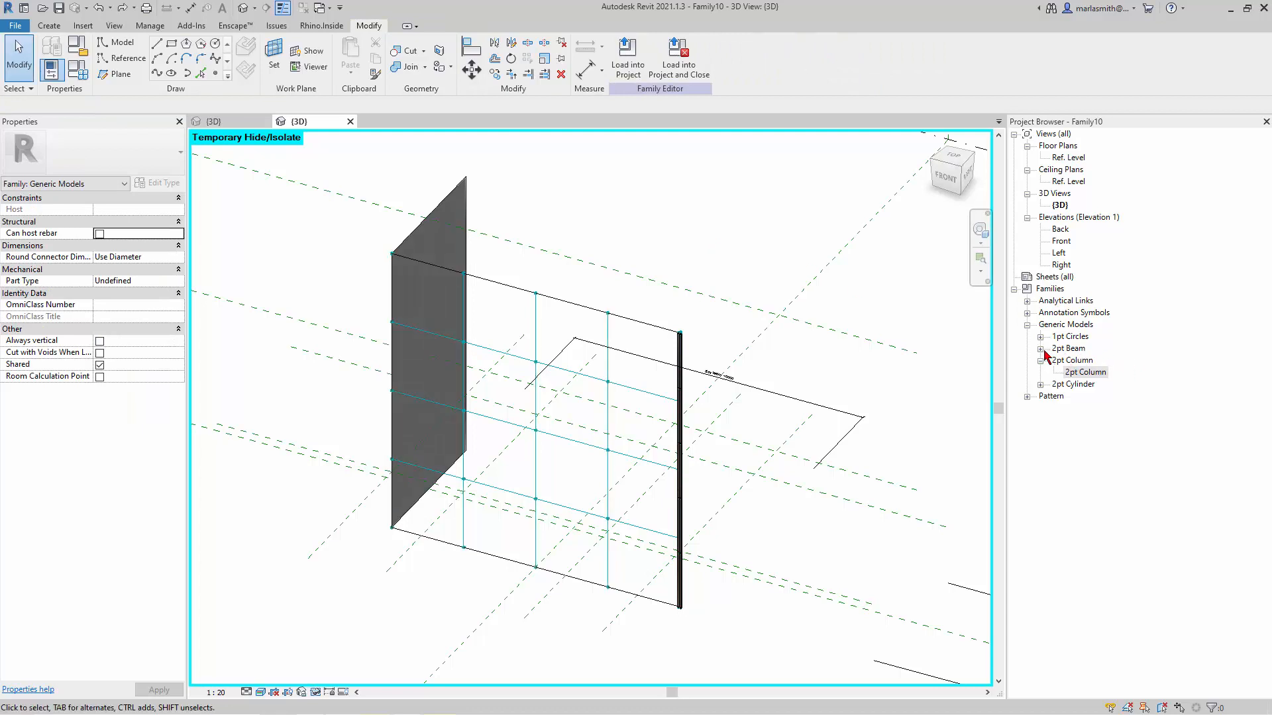
key(ctrl+z)
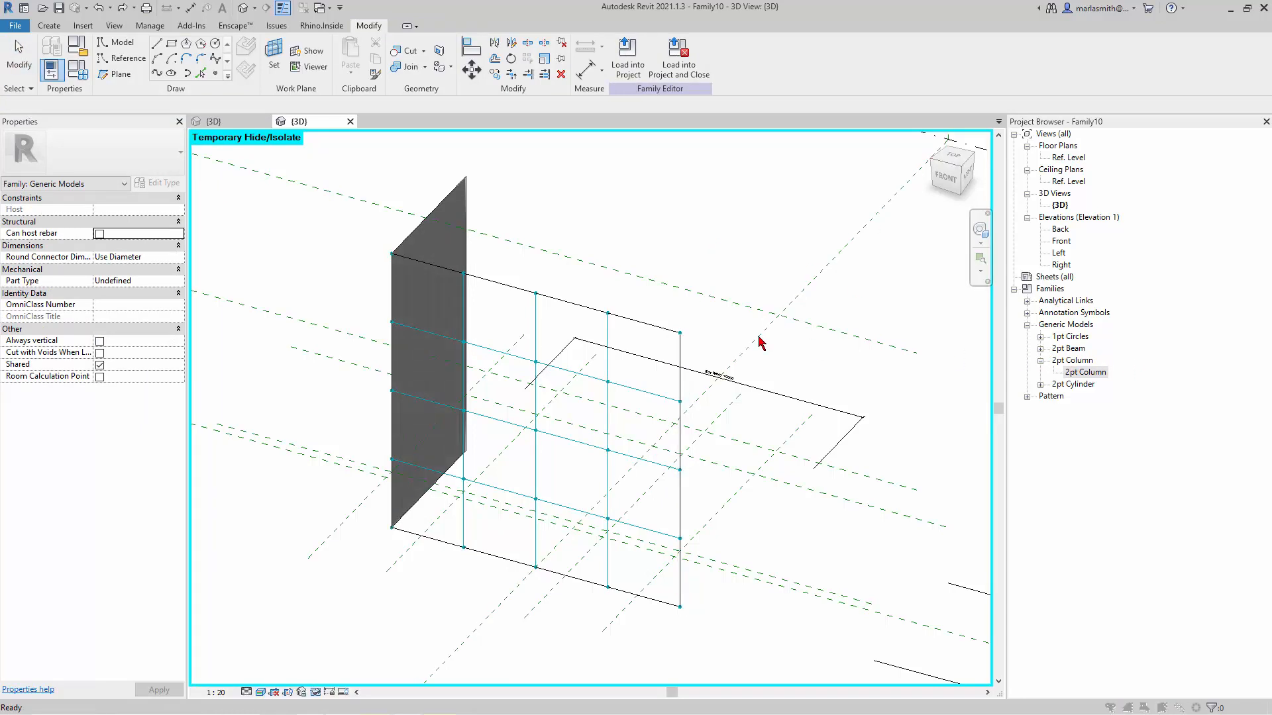
click(722, 416)
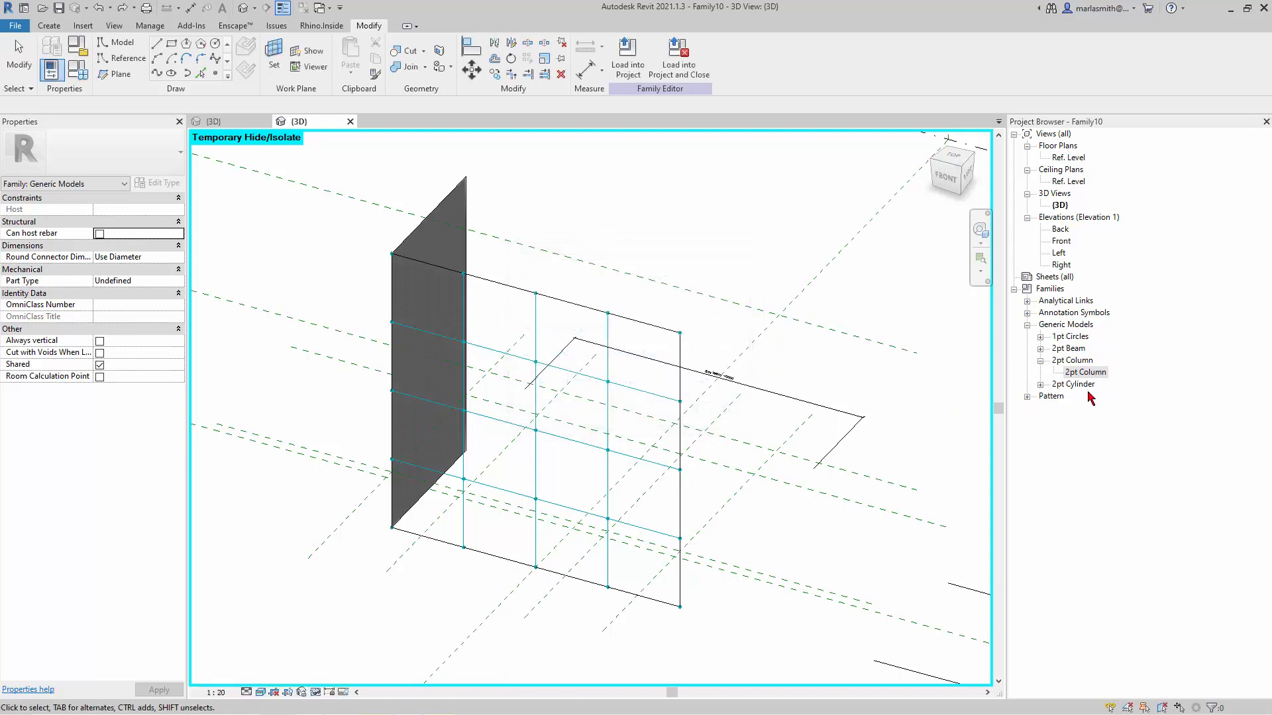
Place a 2pt Column from the bottom node to the top node of the front grid's first interior vertical line from the right-hand edge.
click(1085, 372)
drag(646, 571, 640, 575)
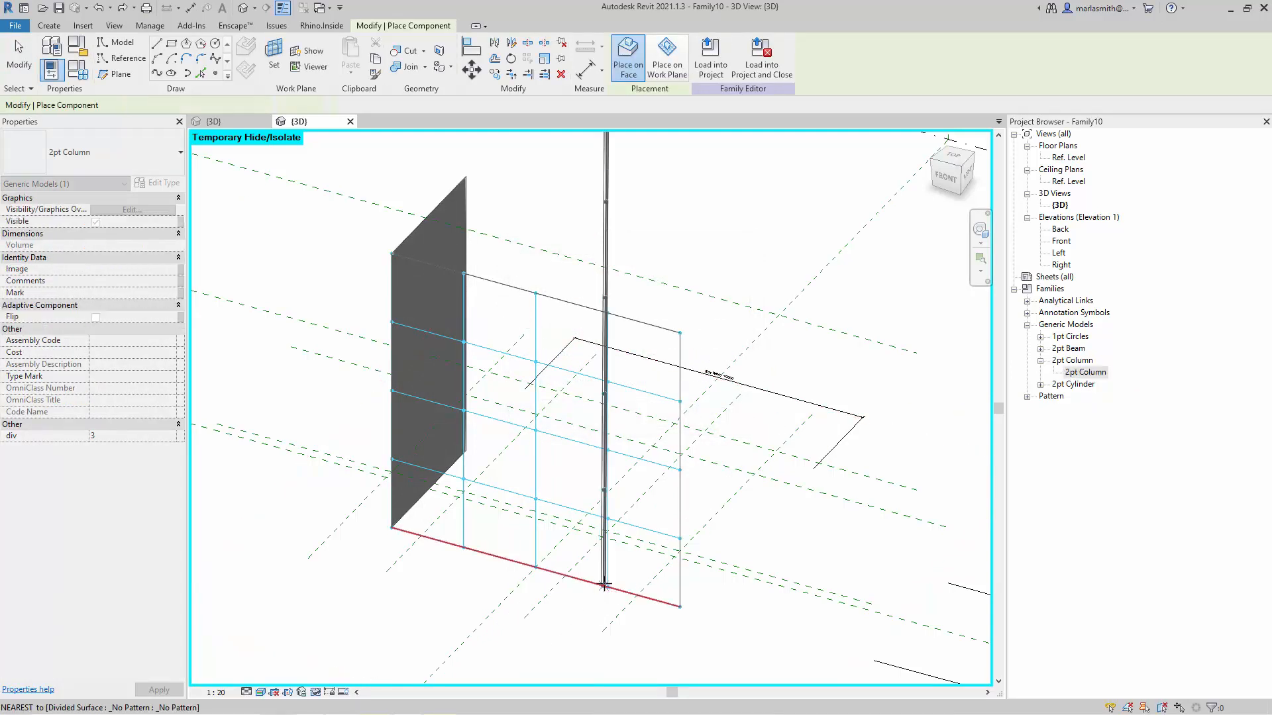
click(607, 587)
click(608, 311)
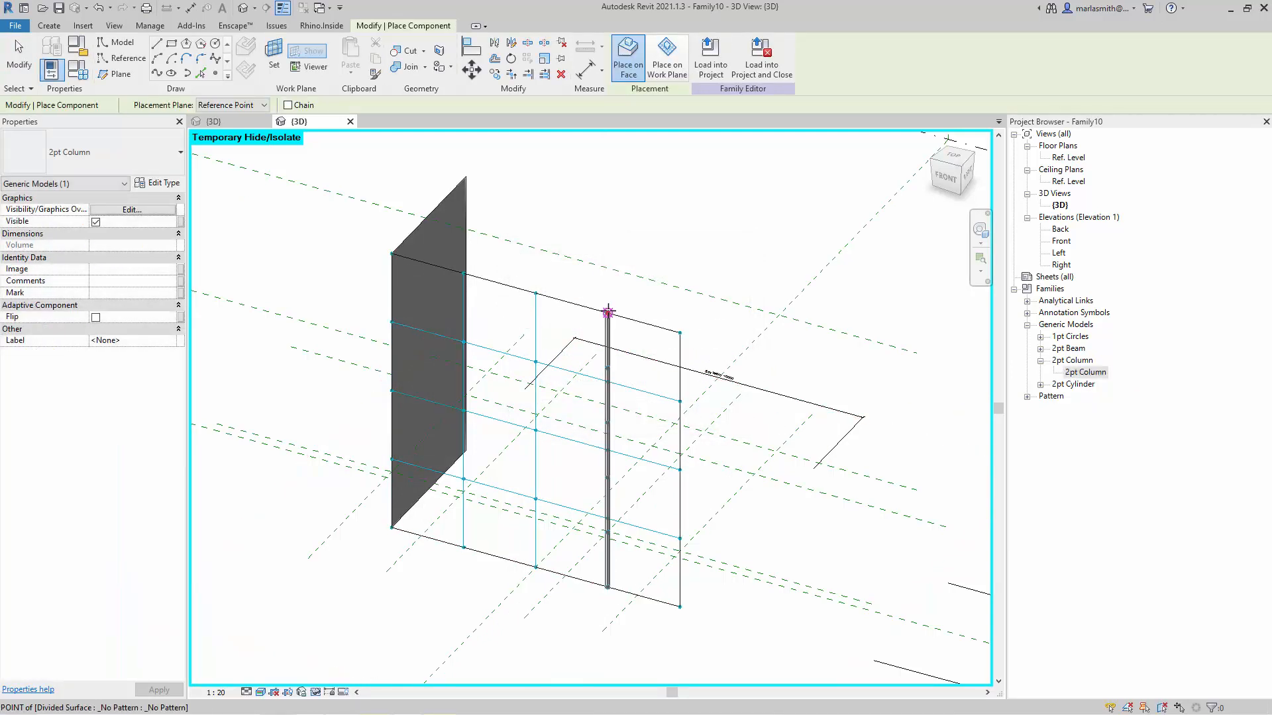
key(Escape)
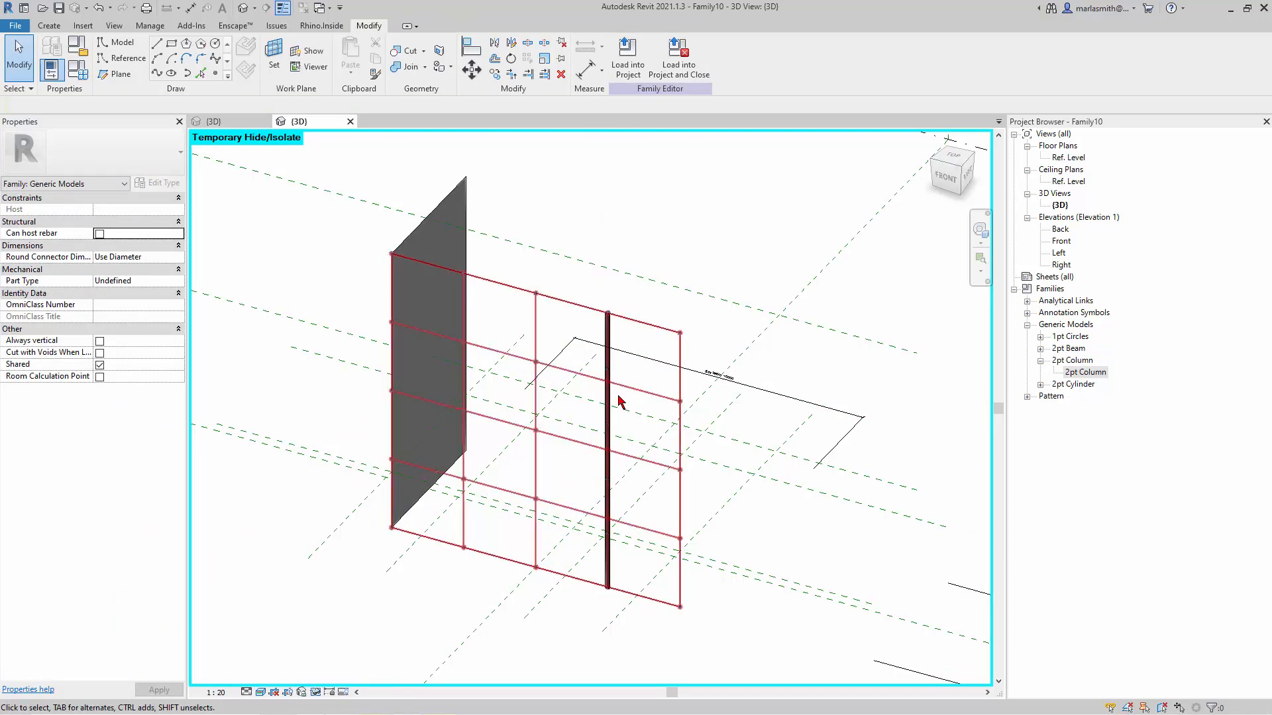
Place a 2pt Beam across the front grid's lowest interior horizontal line, from its left end node to its right end node.
click(1041, 349)
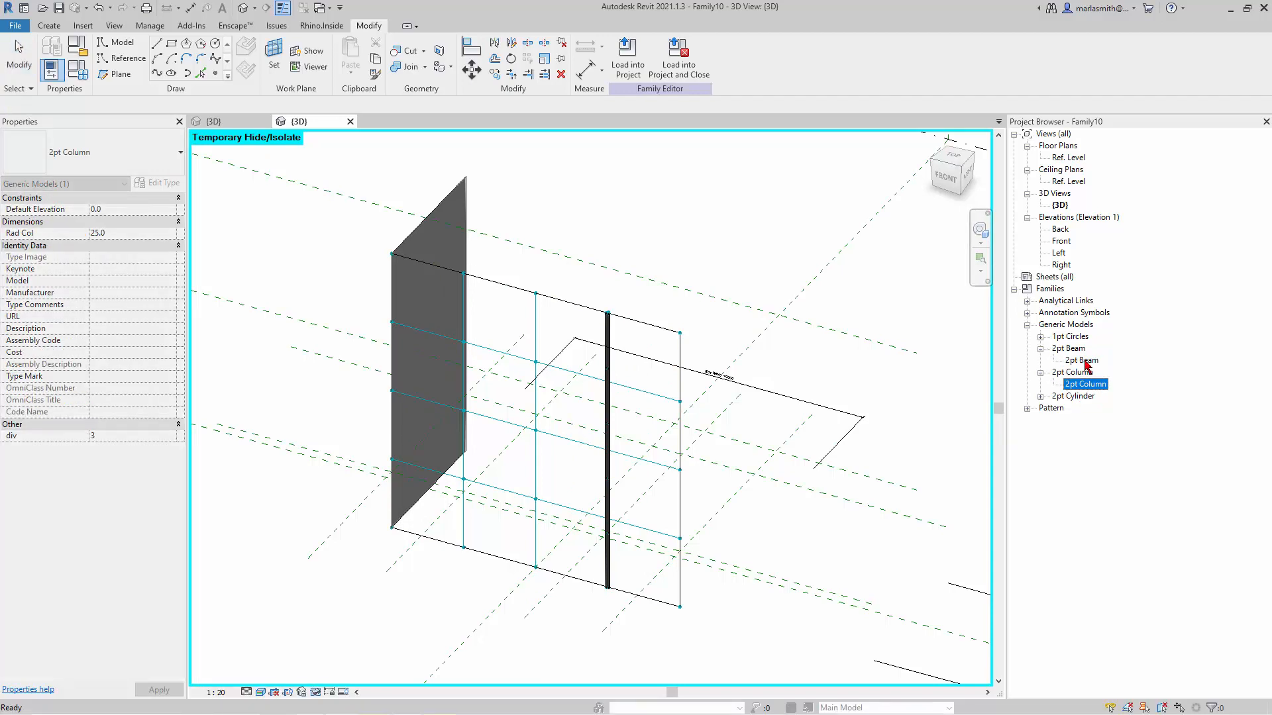
drag(1087, 363, 483, 439)
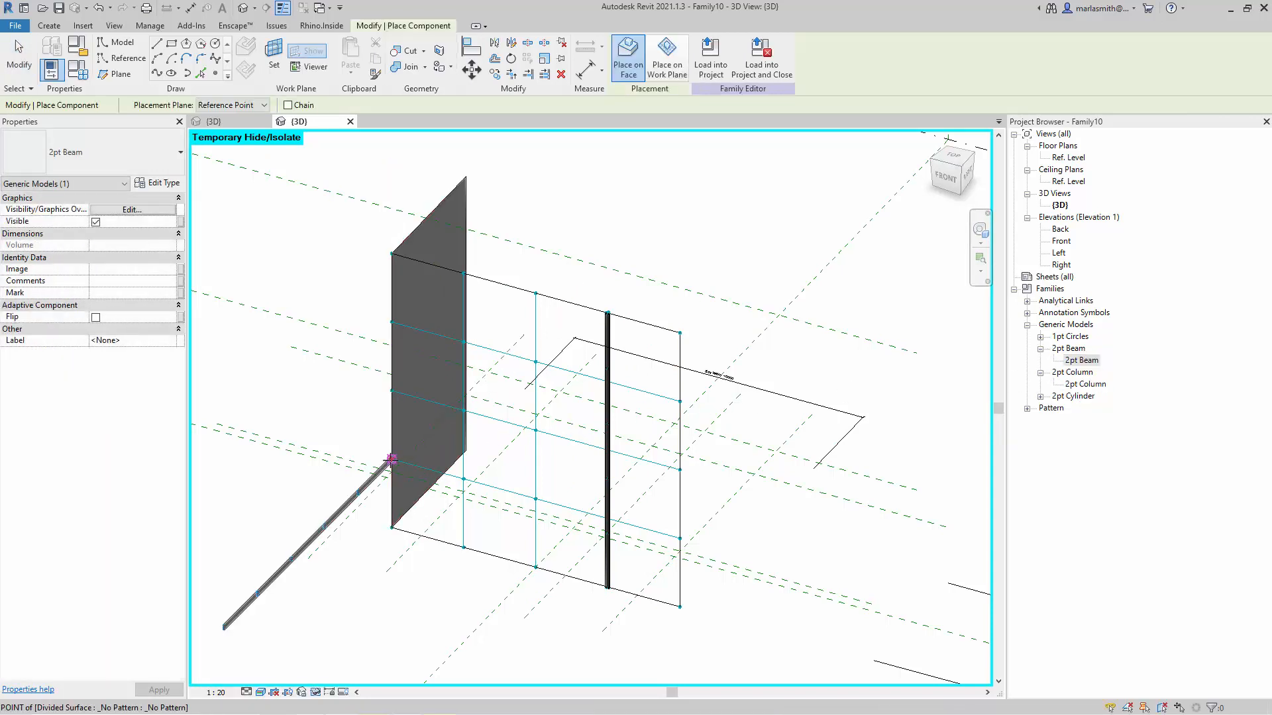
click(391, 459)
click(678, 537)
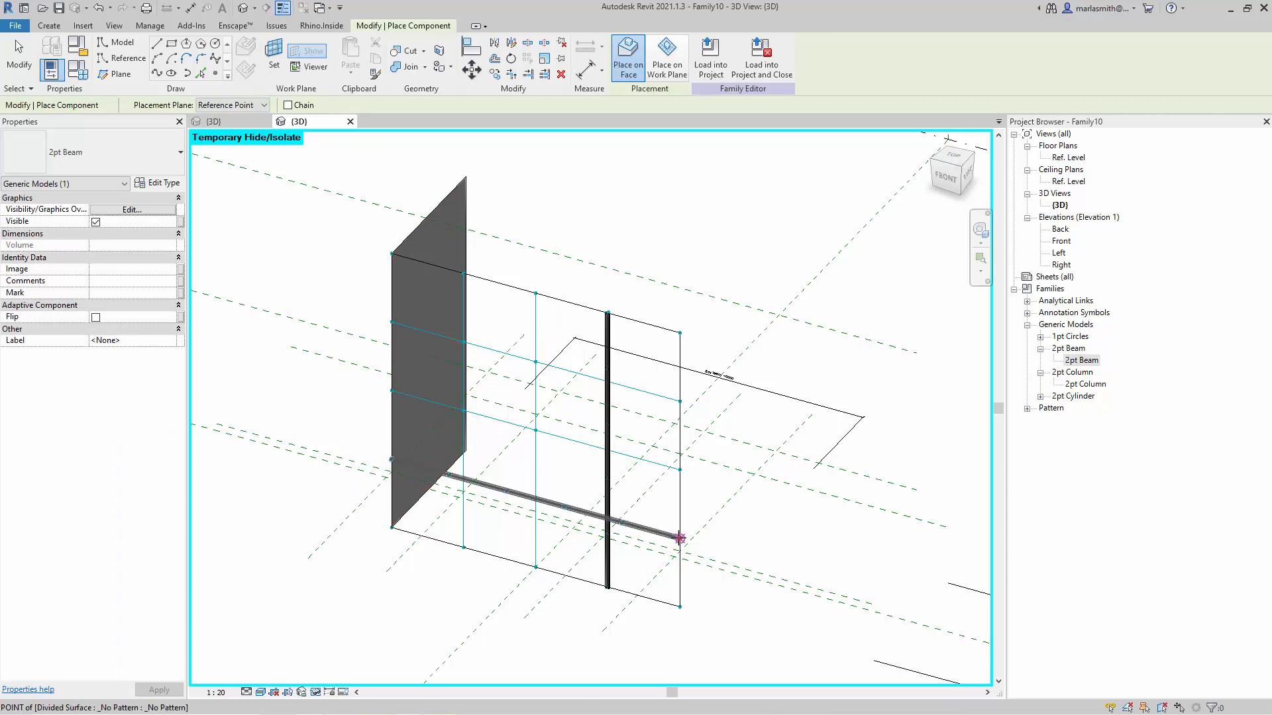
key(Escape)
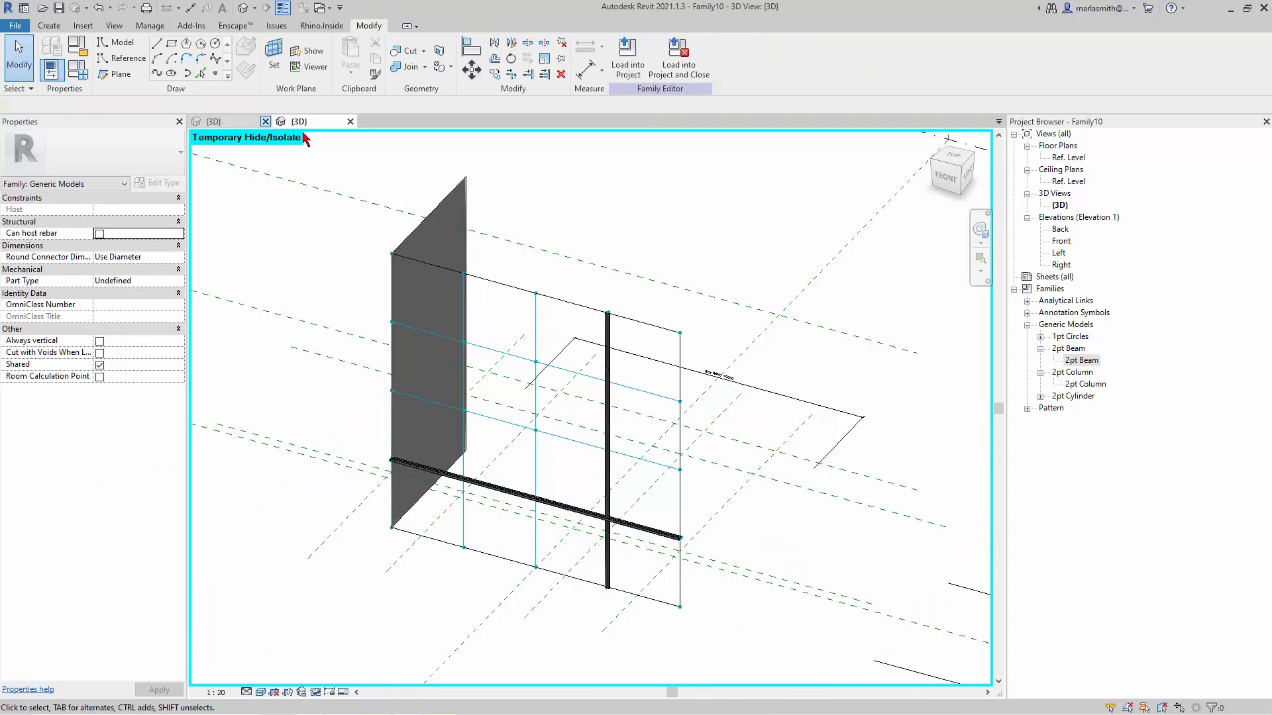
Check the bracing in the finished reference family and place two crossing 2pt Cylinder diagonals over the full height of the front grid's two left-hand bays.
click(242, 125)
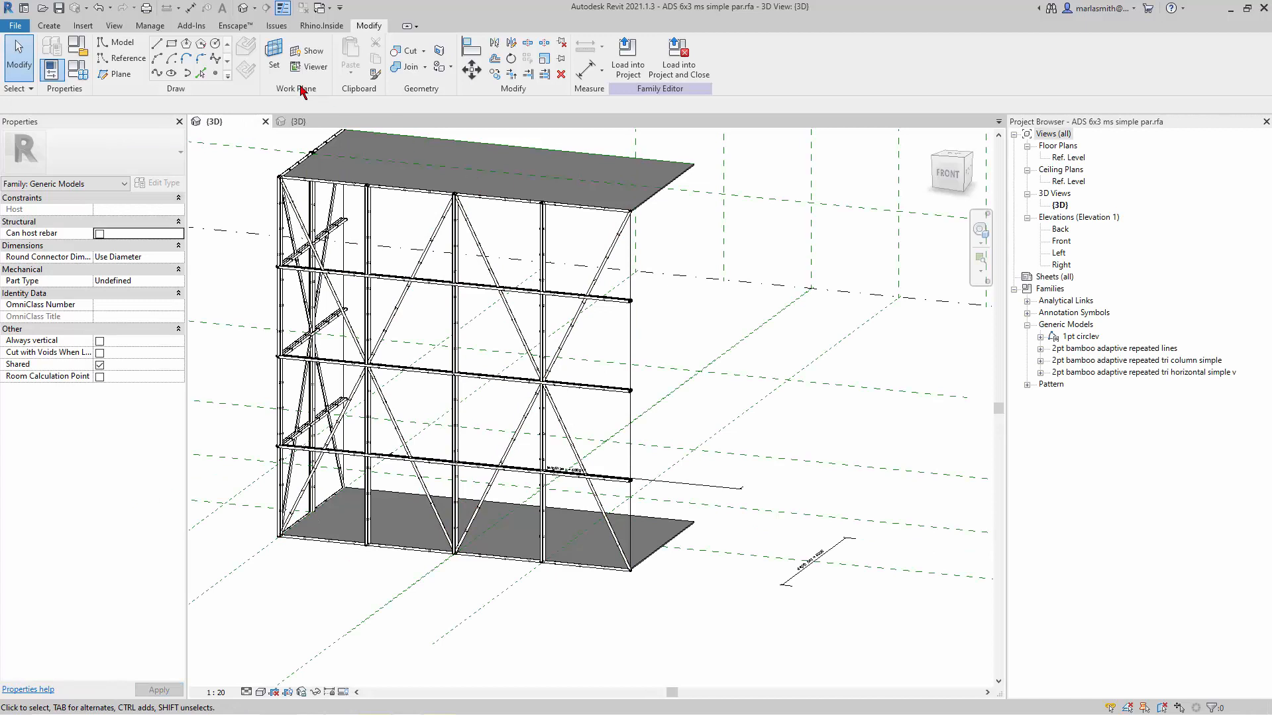
click(306, 126)
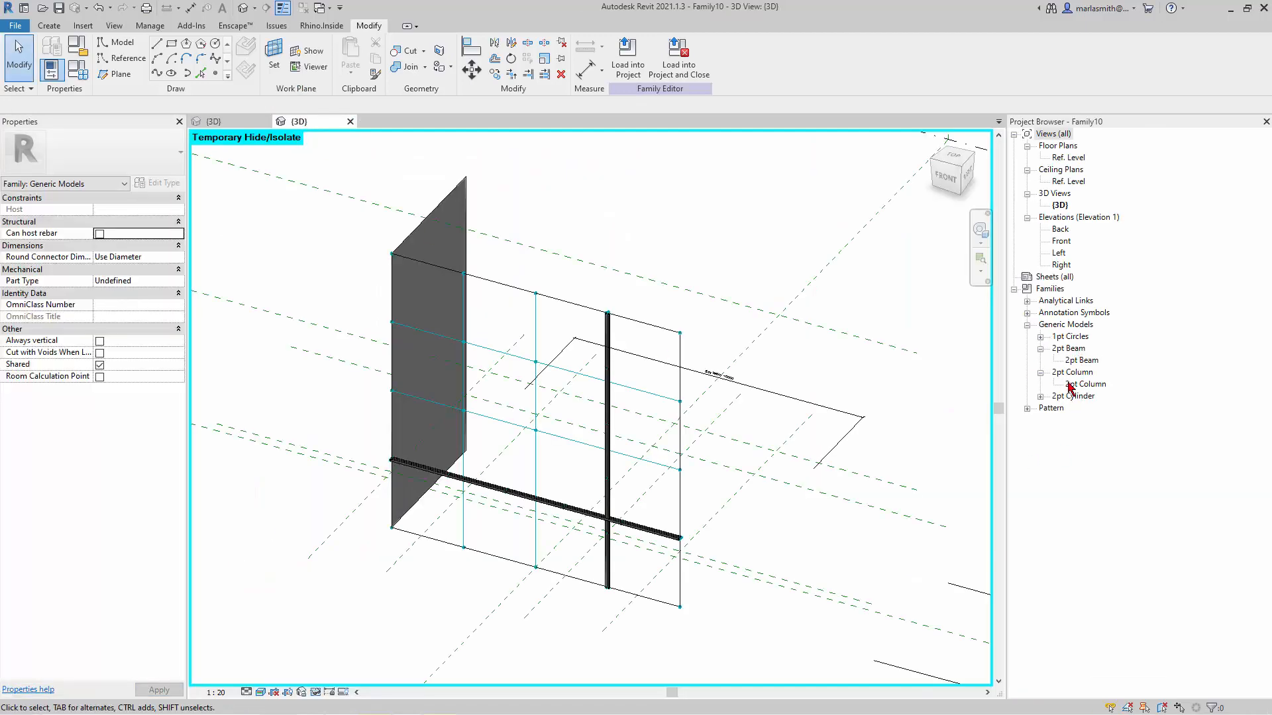
click(1041, 399)
drag(1086, 407, 378, 534)
click(391, 529)
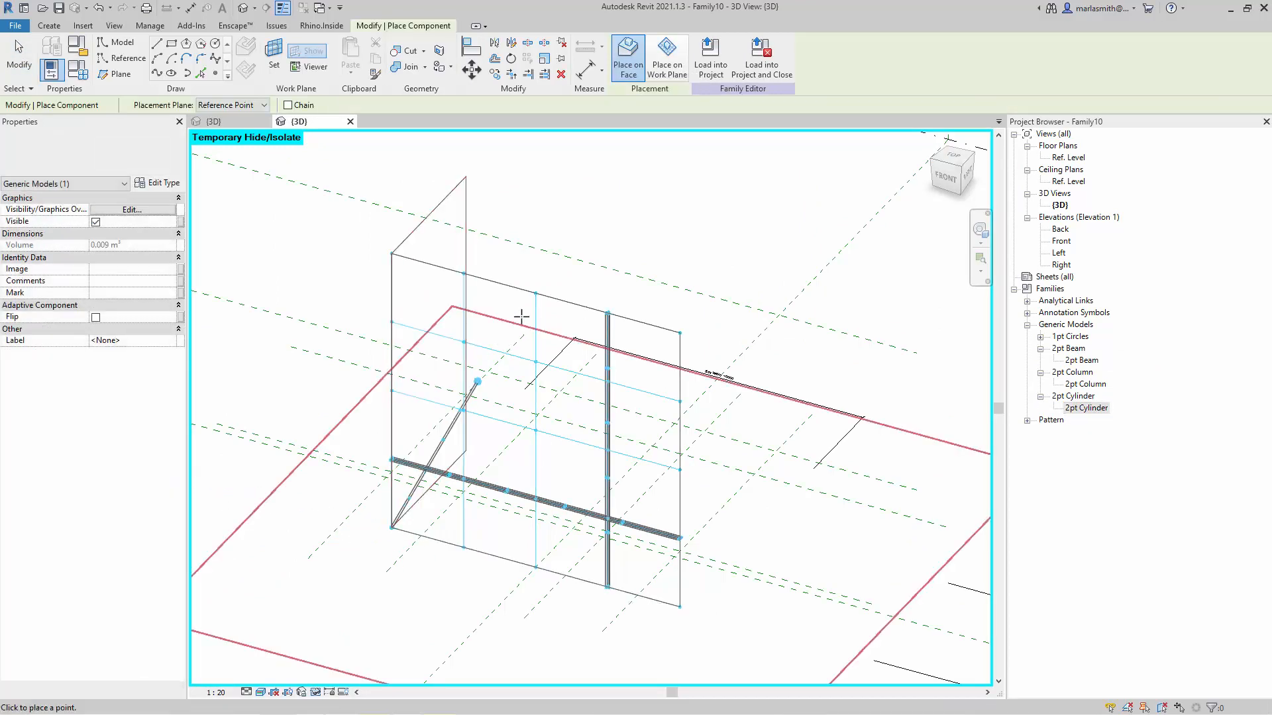
click(536, 292)
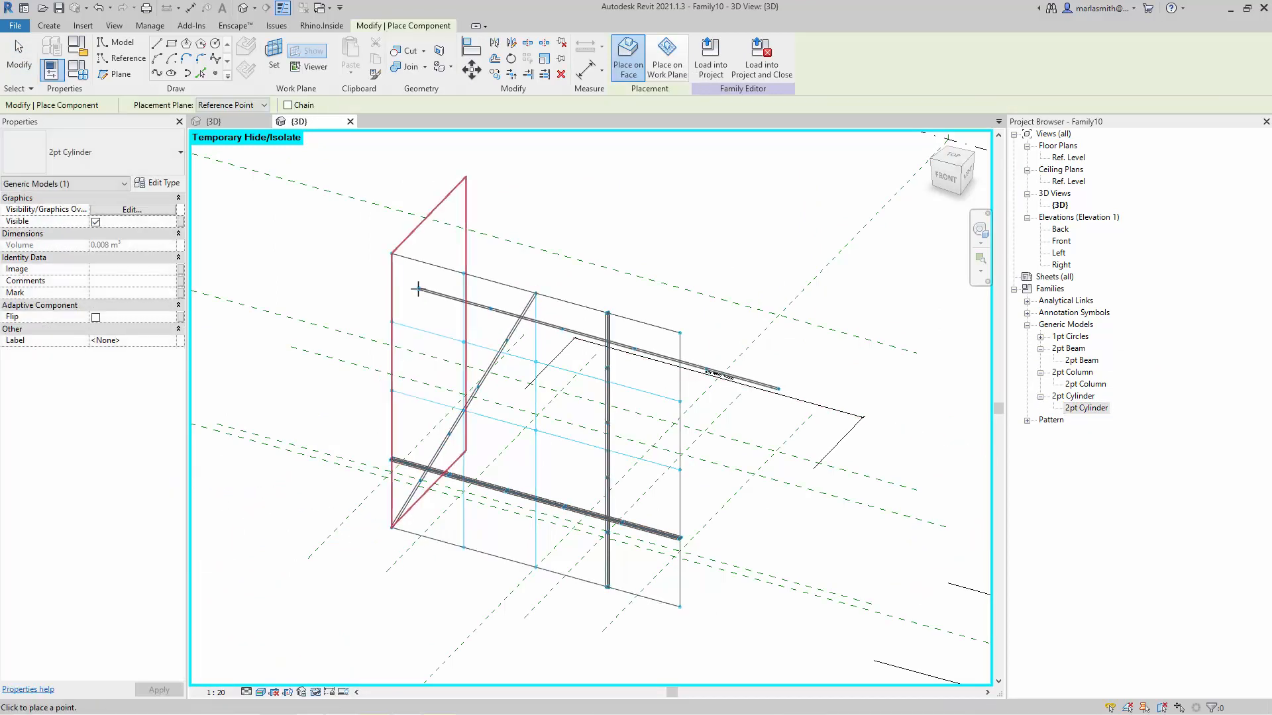
click(391, 253)
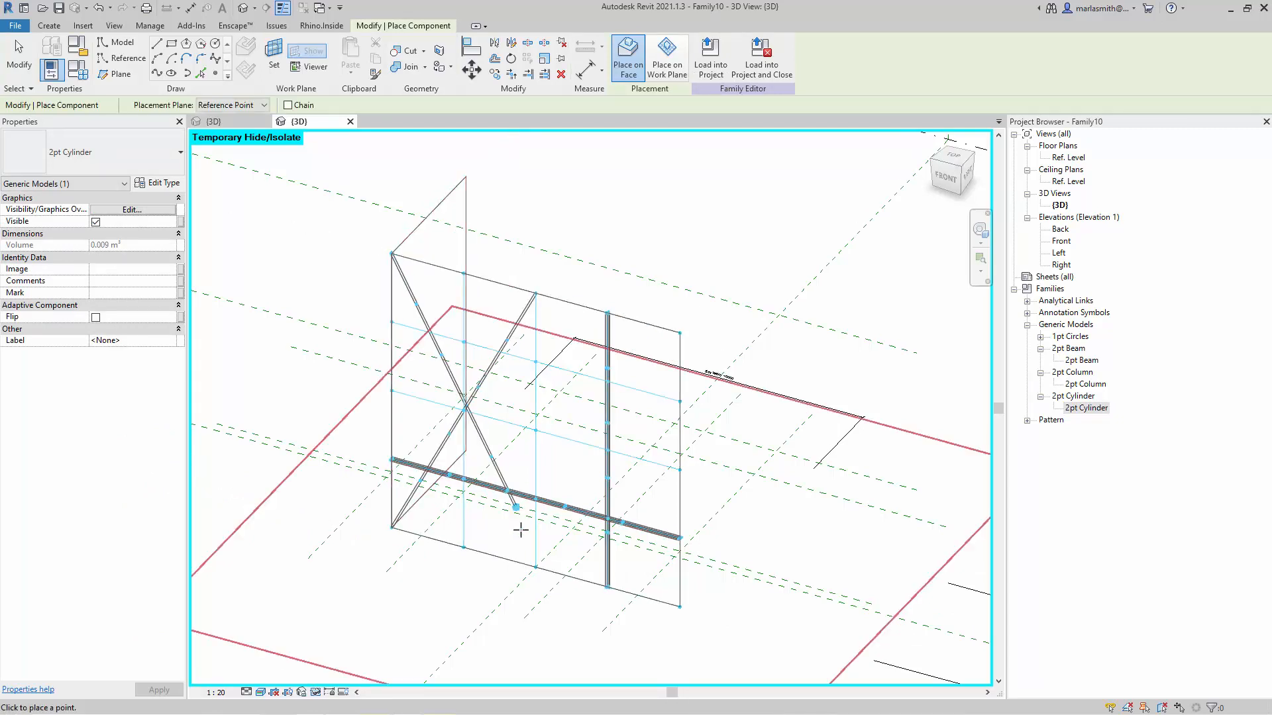
click(535, 568)
key(Escape)
key(Escape)
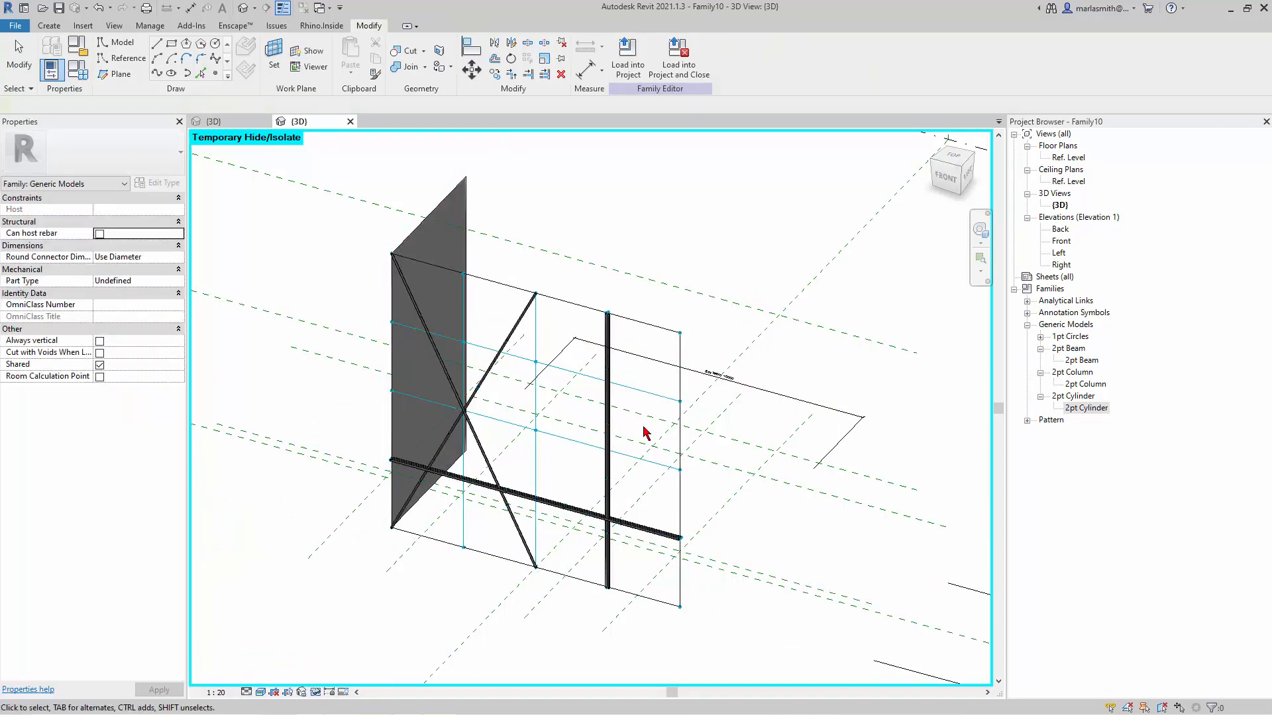
Repeat the 2pt Column and the 2pt Beam across all grid lines of the divided front surface.
click(609, 439)
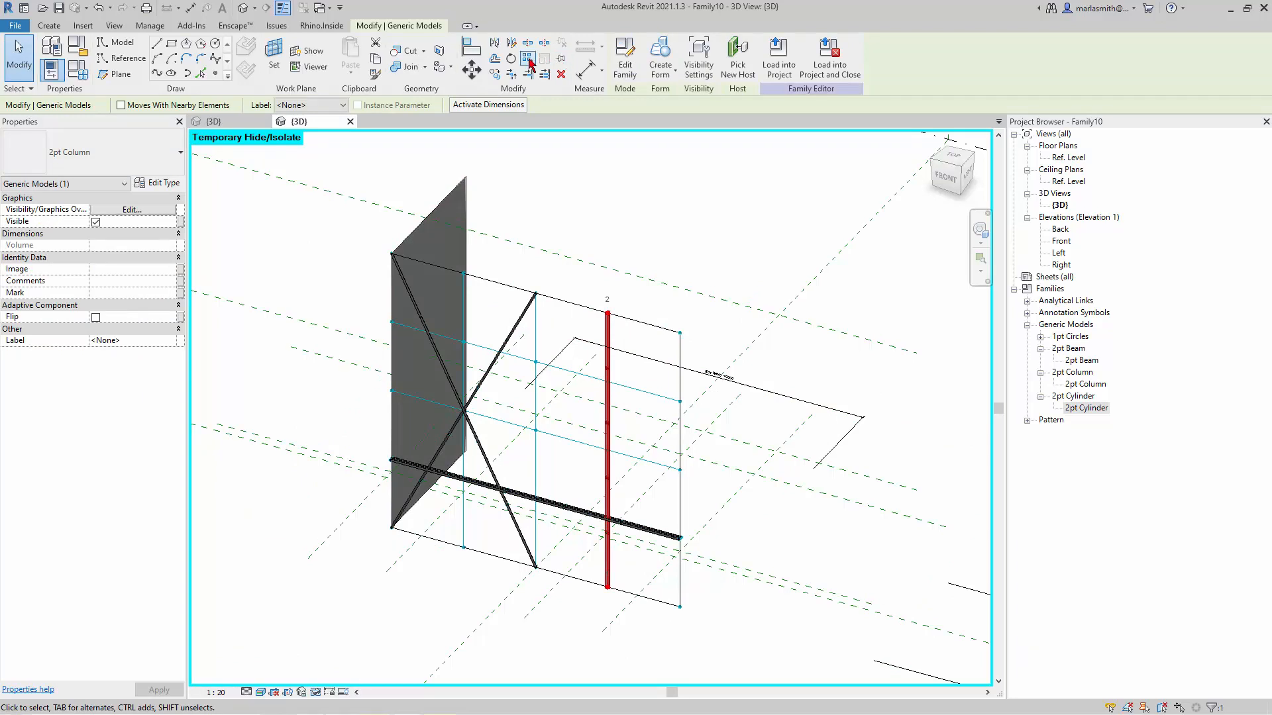
click(535, 59)
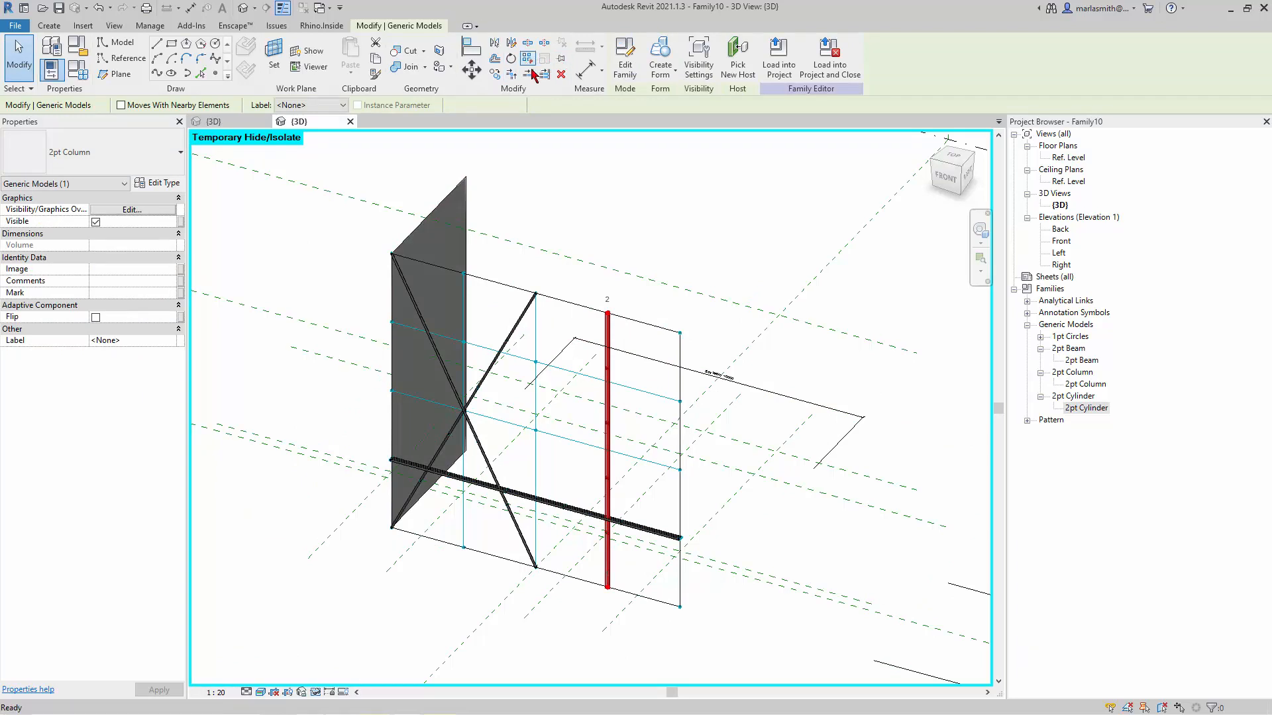
click(568, 516)
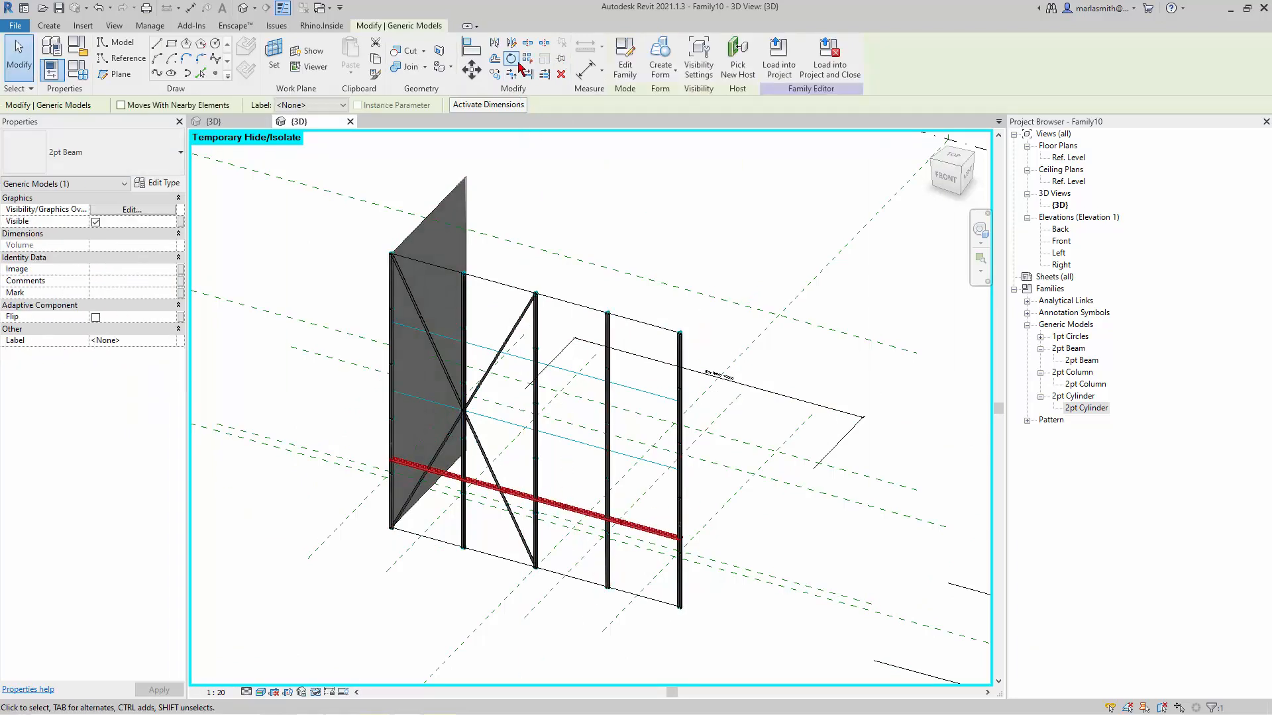
click(529, 61)
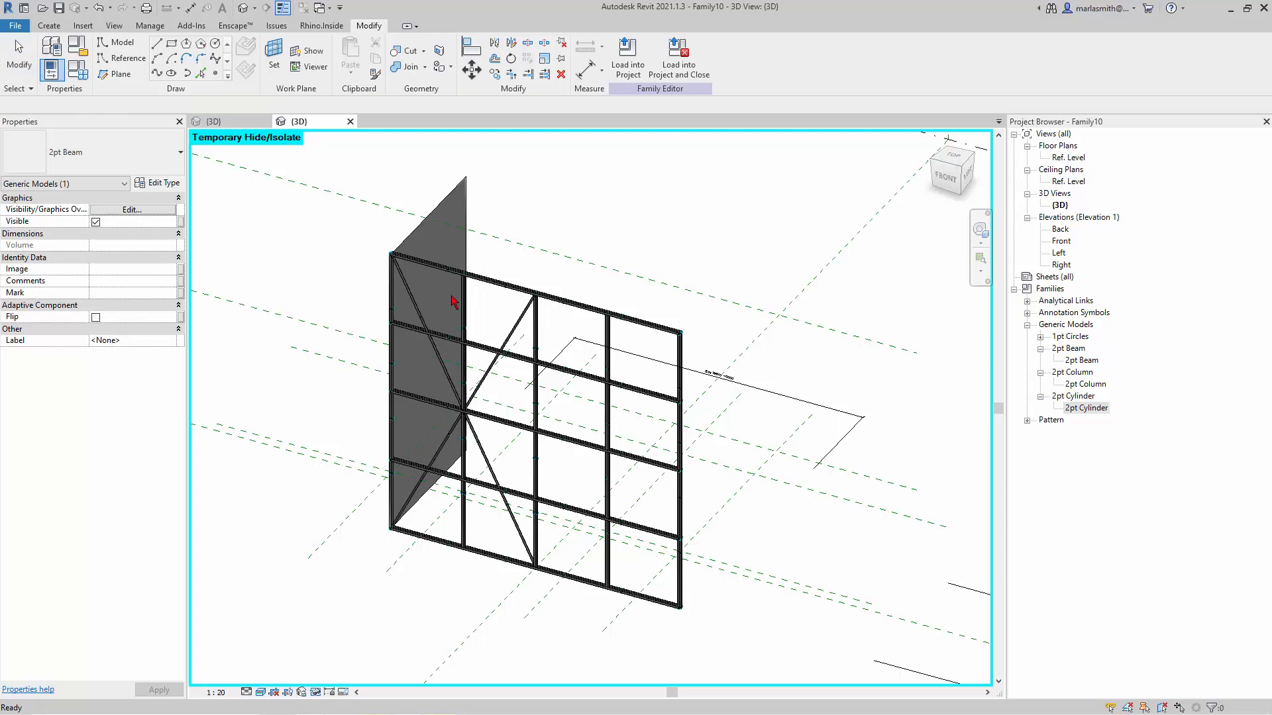
Repeat both 2pt Cylinder diagonals across the front grid so the remaining two bays are cross-braced too.
click(439, 360)
click(537, 70)
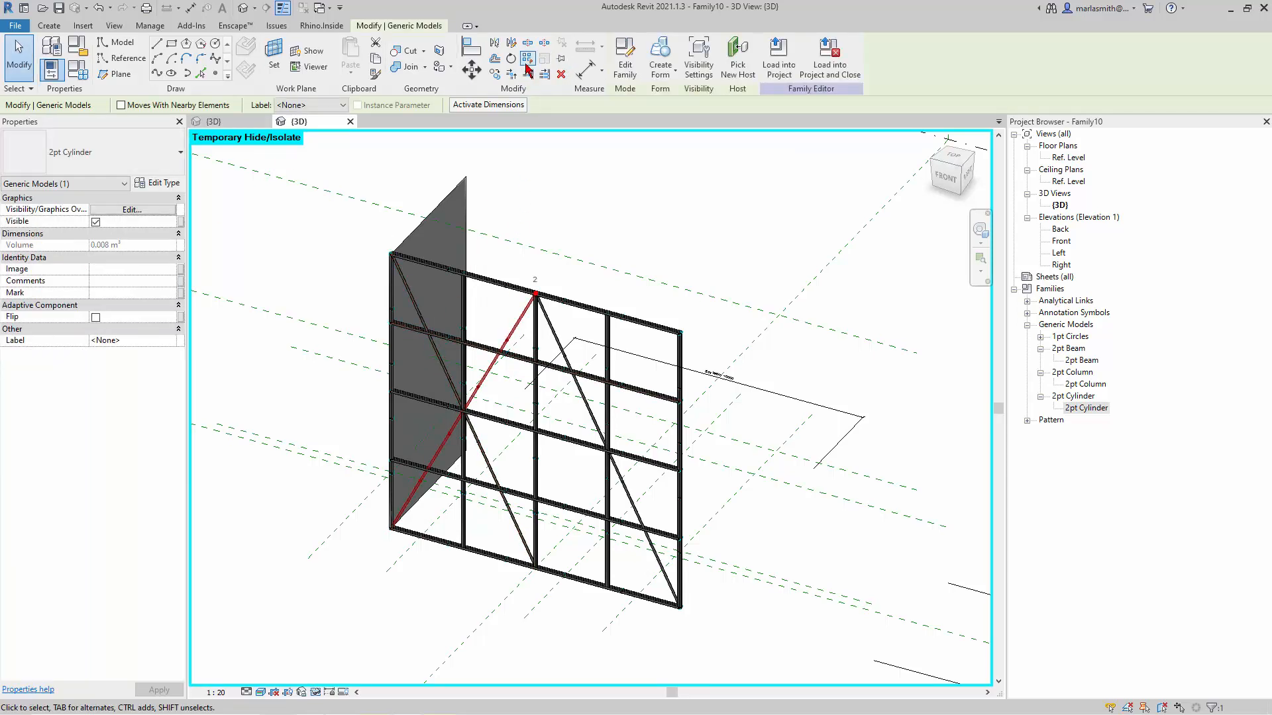
click(530, 66)
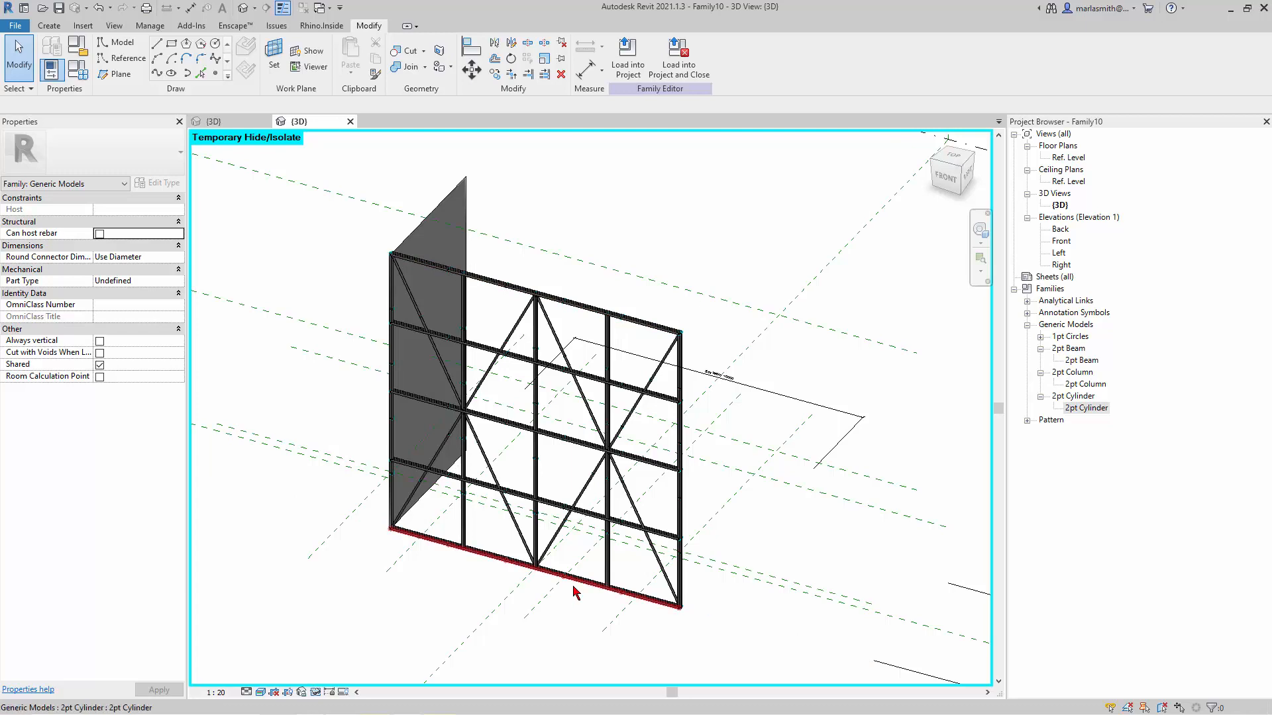
Swap the repeated 2pt Beam on the front grid's bottom edge for the 2pt Cylinder type.
key(Tab)
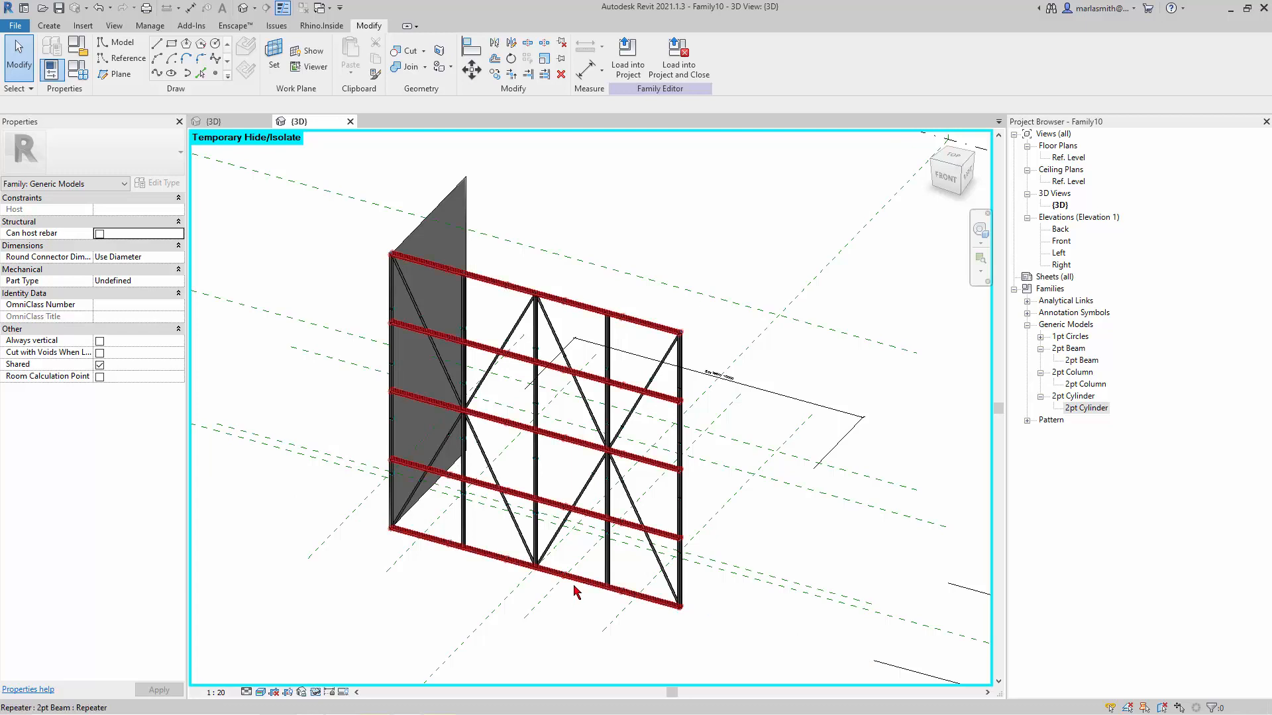
key(Tab)
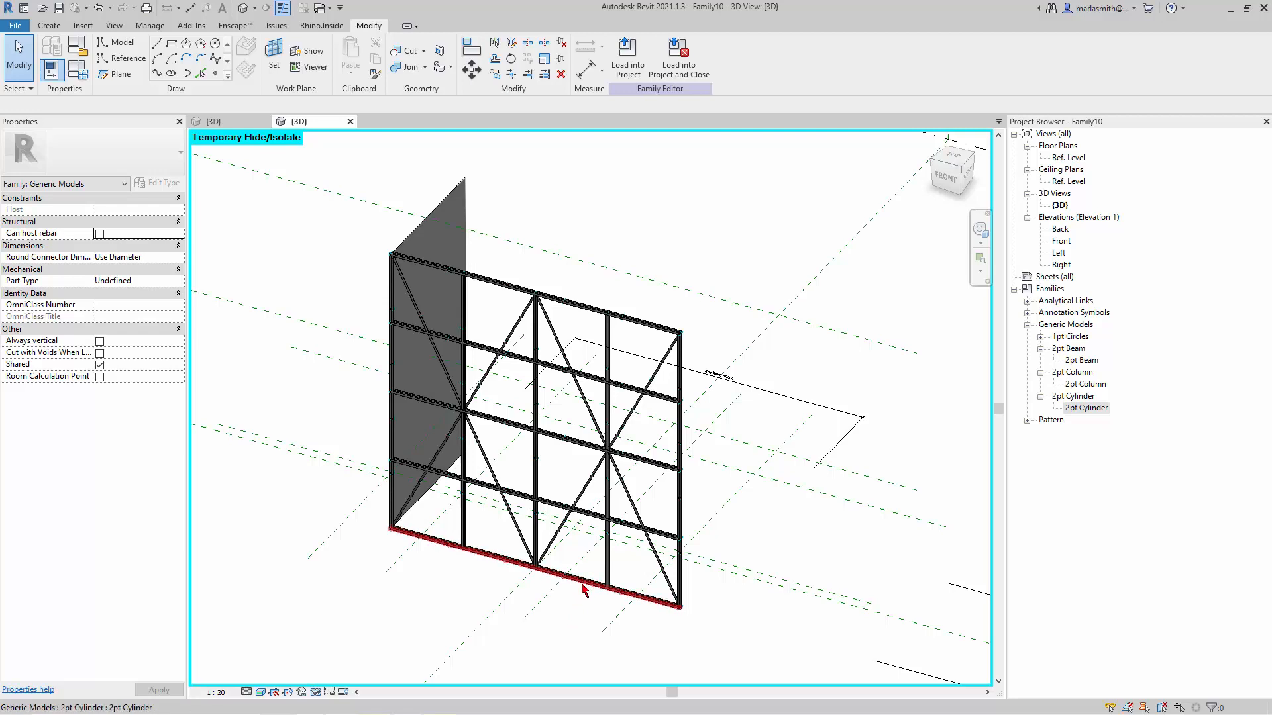
key(Tab)
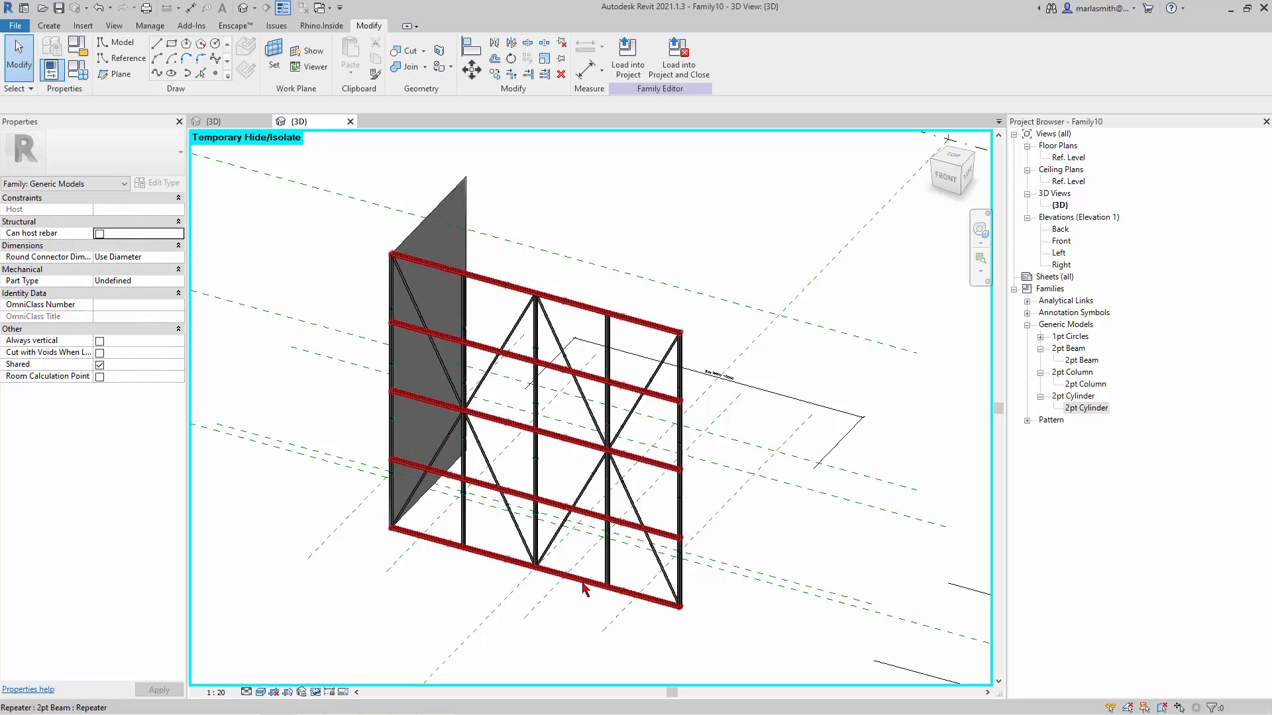
key(Tab)
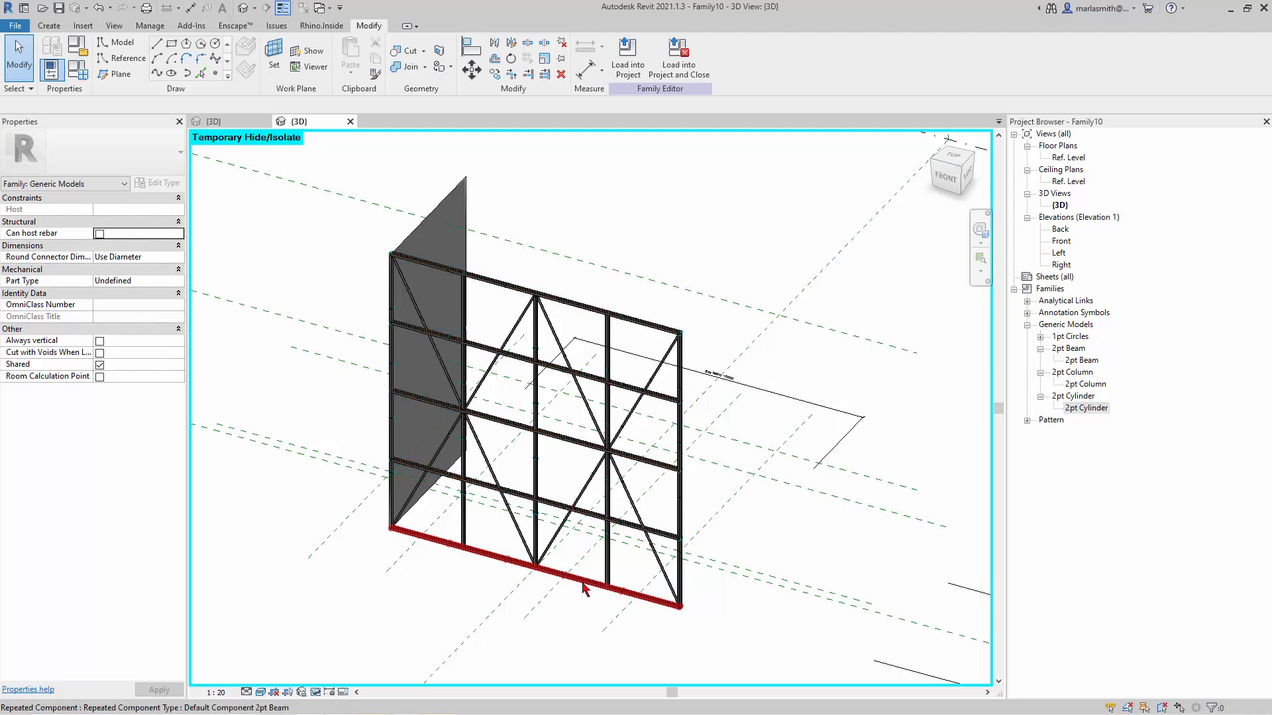
click(584, 588)
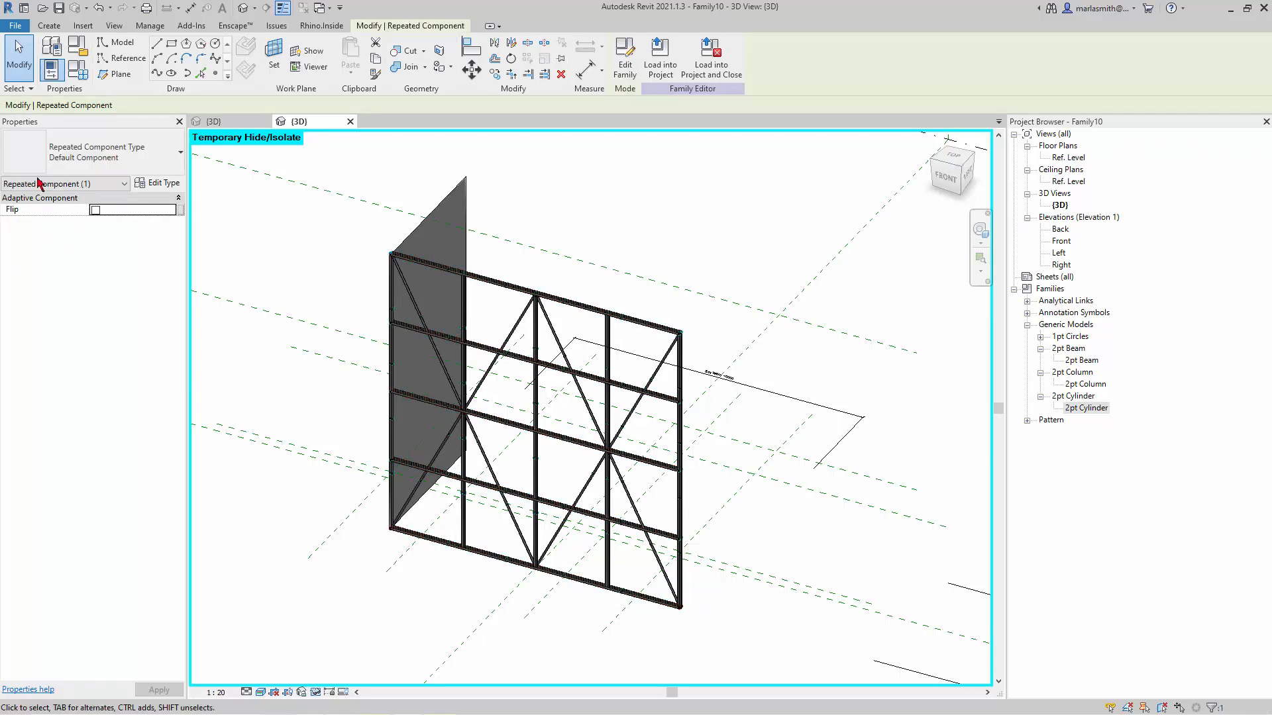
click(151, 165)
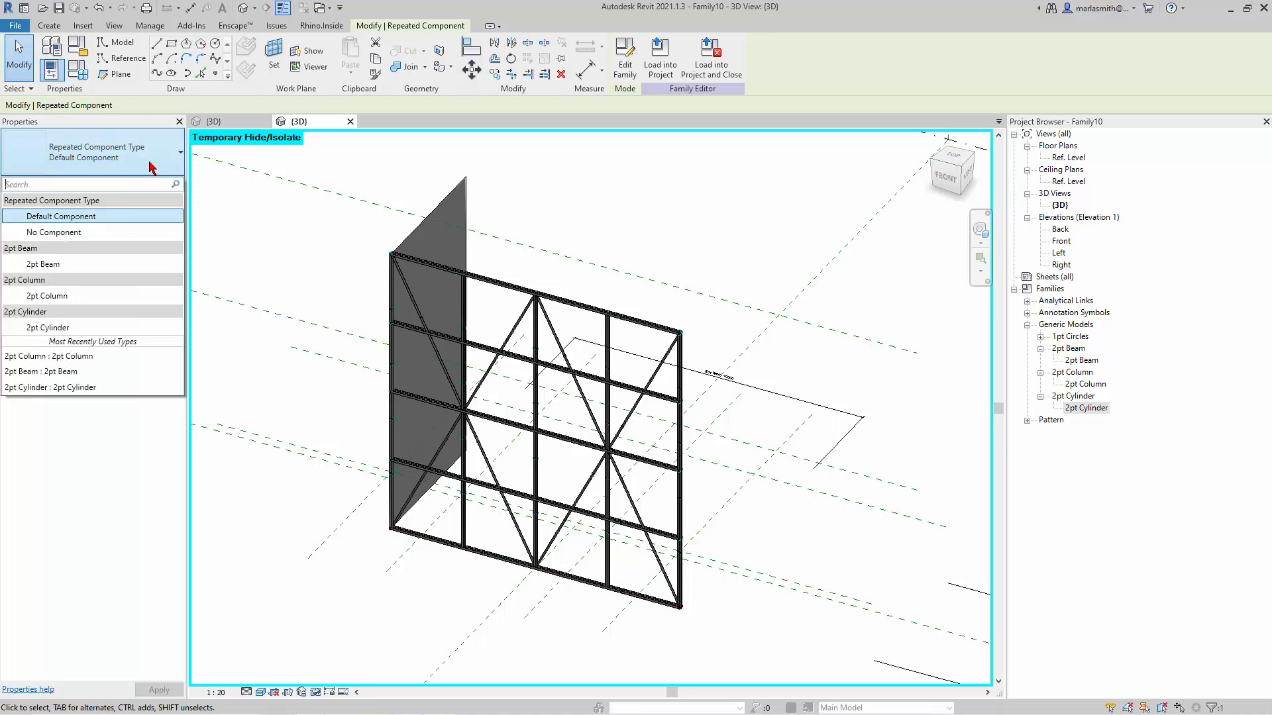
click(114, 331)
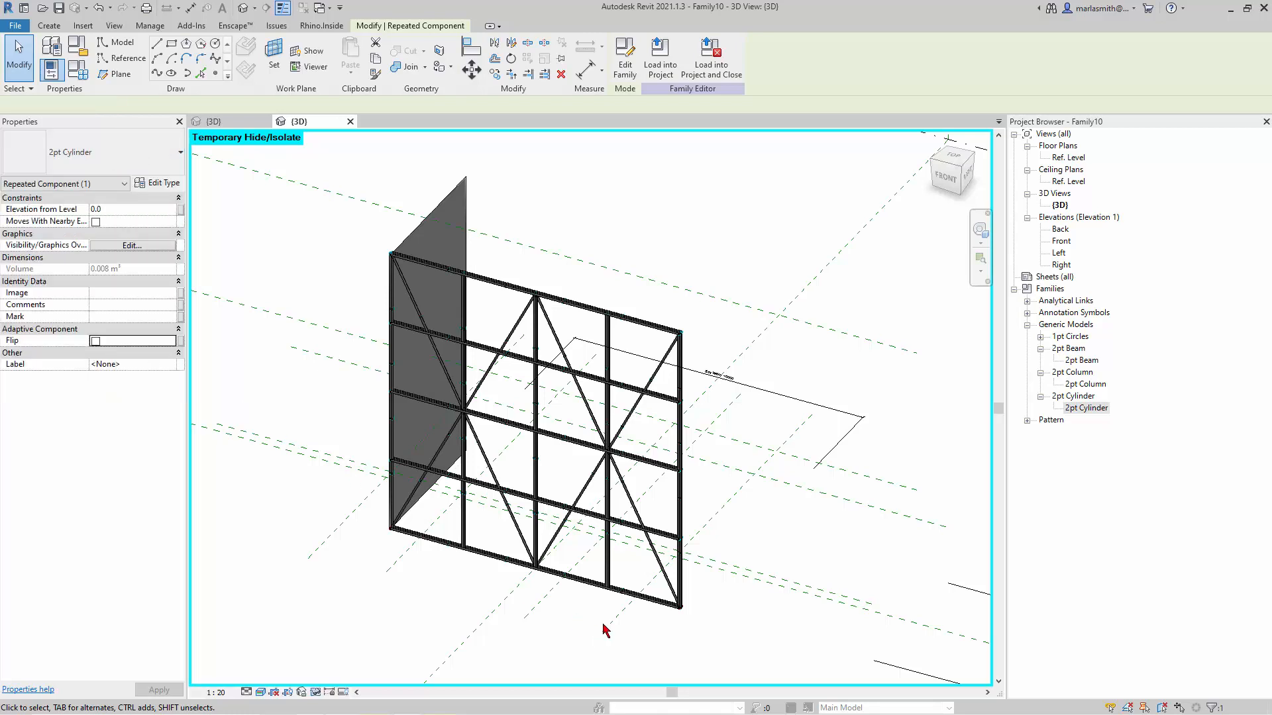
click(724, 639)
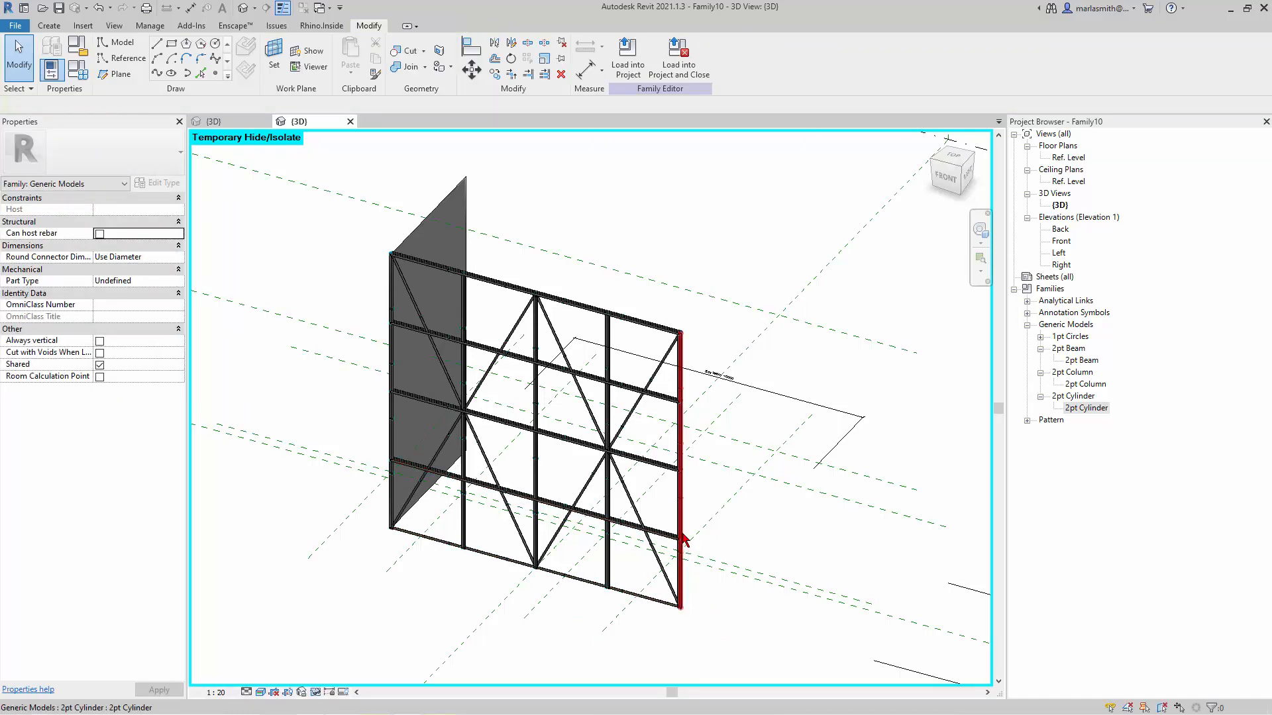
Delete the single repeated 2pt Column on the front grid's right-hand vertical edge.
key(Tab)
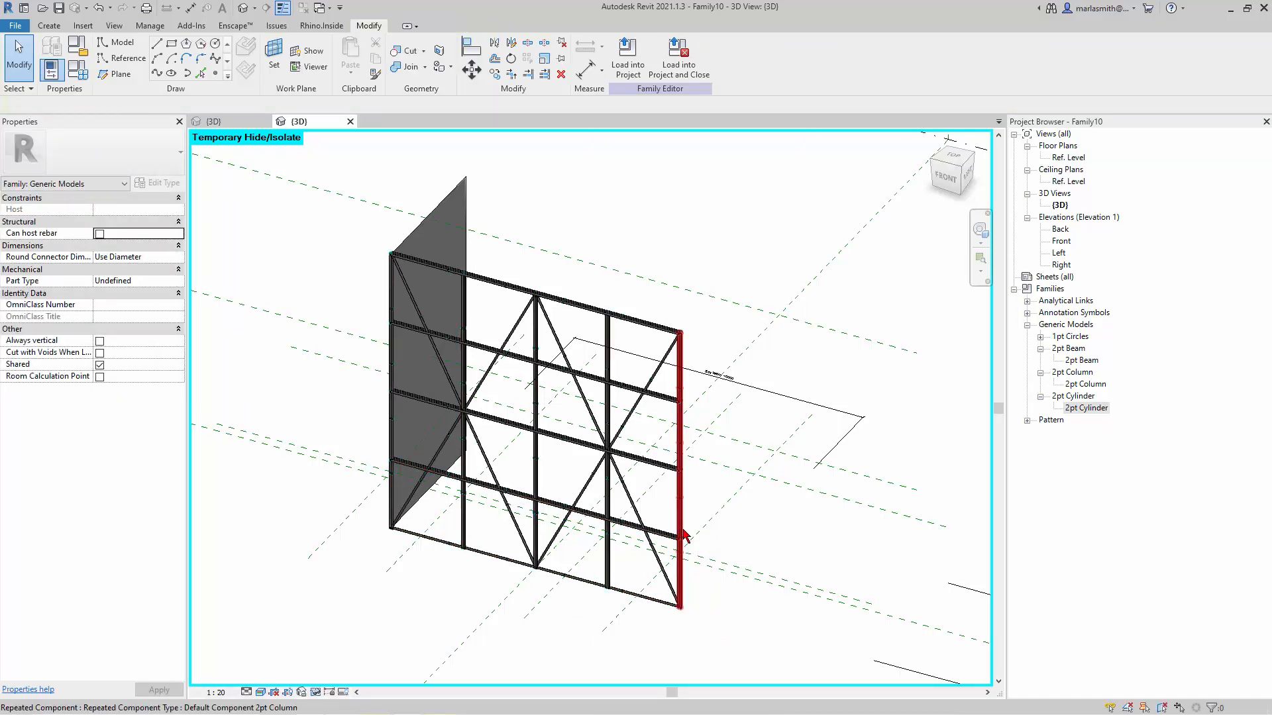
click(684, 536)
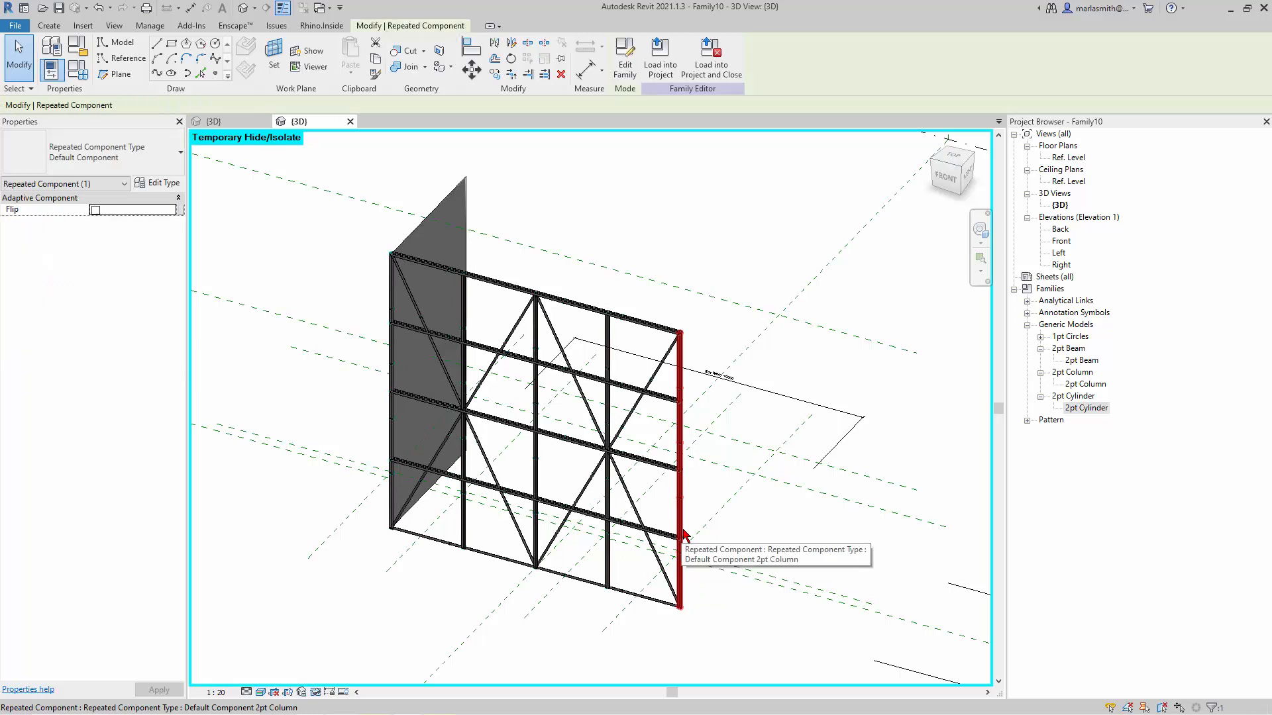
key(Escape)
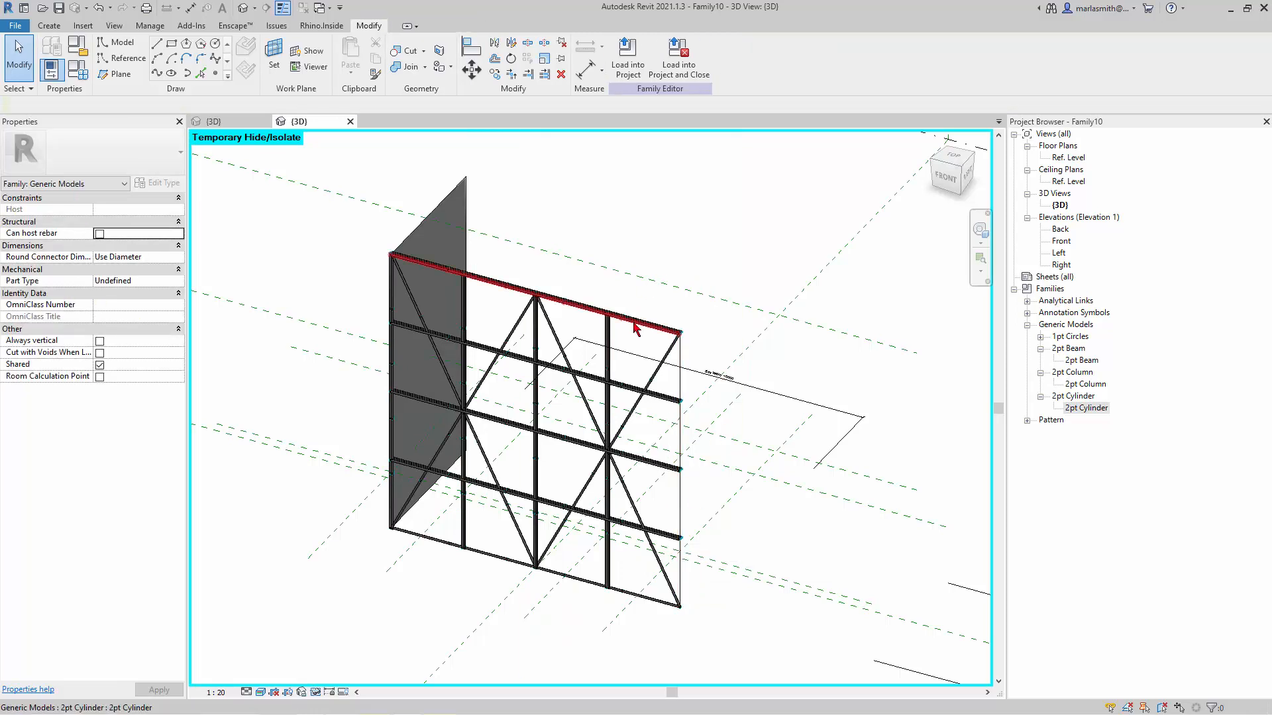
Swap the repeated 2pt Beam on the front grid's top edge for the 2pt Cylinder type.
key(Tab)
key(Tab)
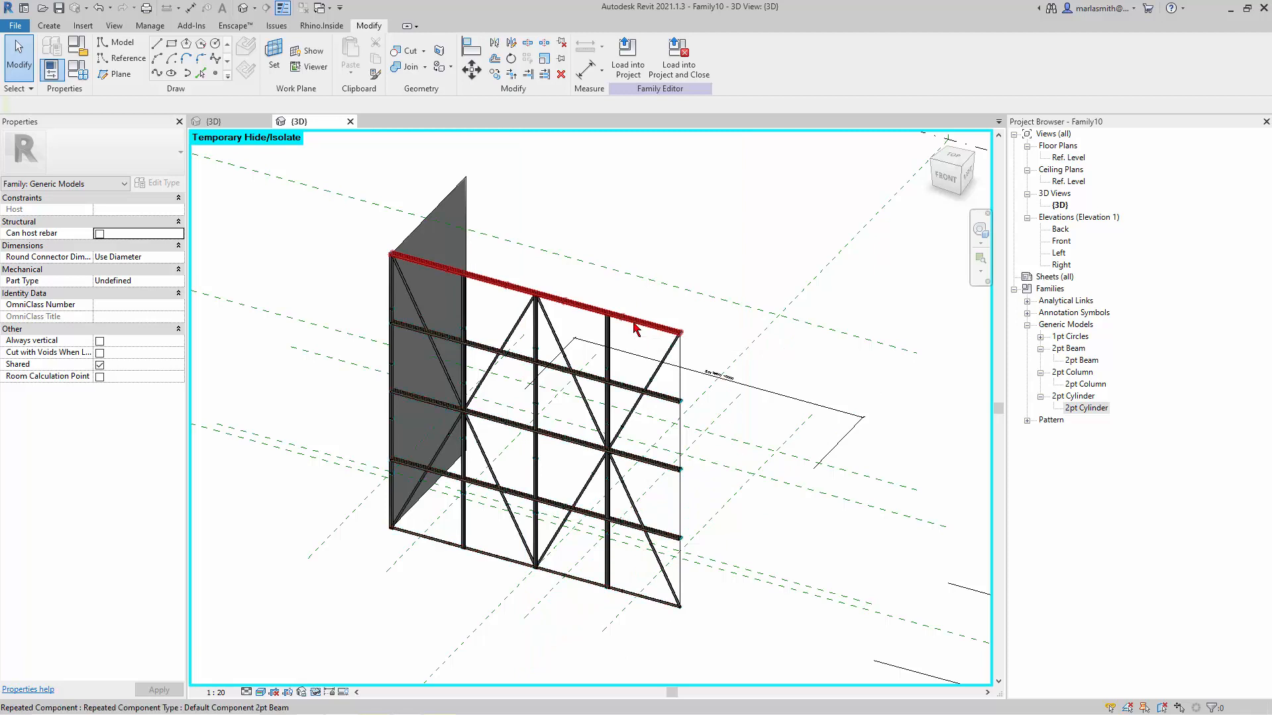
click(636, 329)
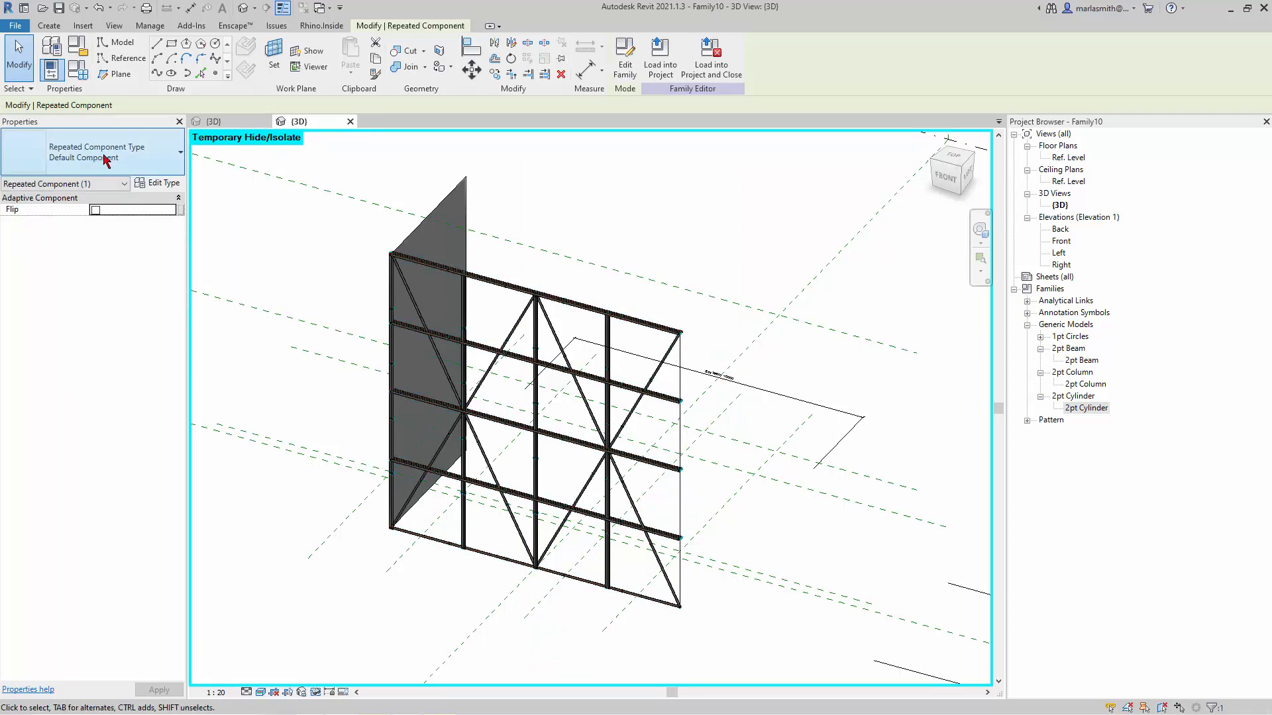
click(116, 163)
click(93, 334)
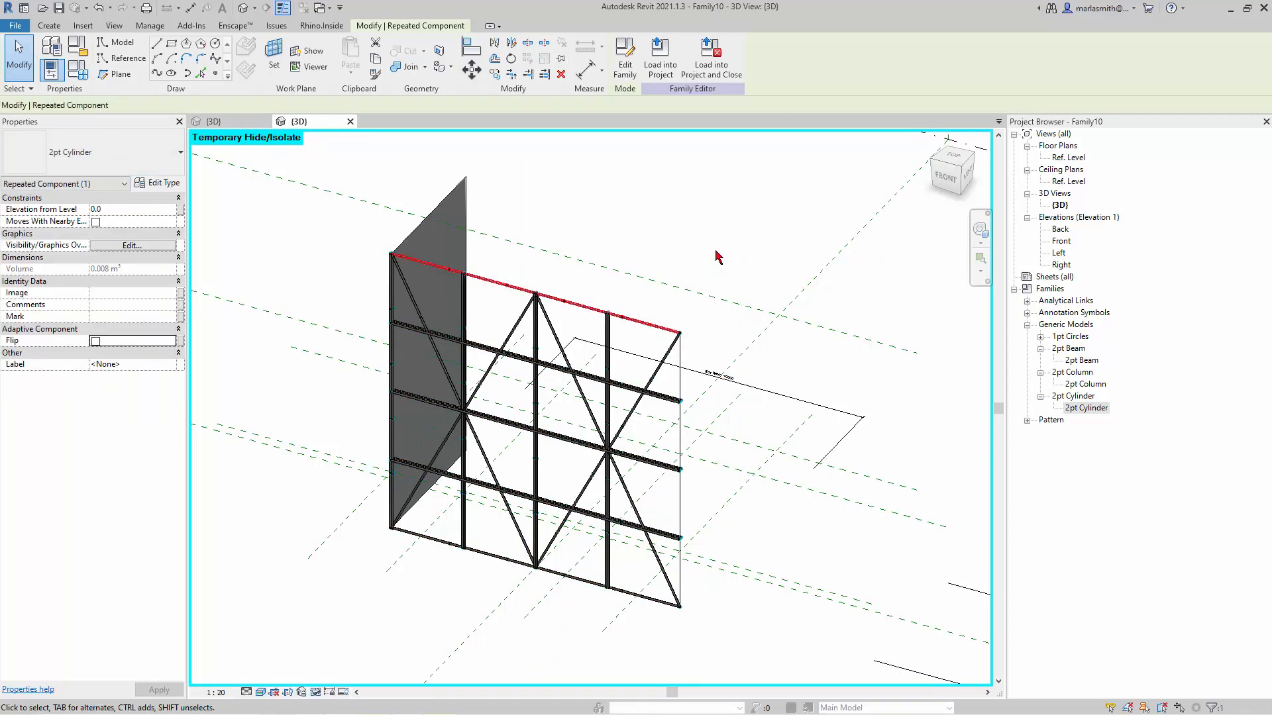
Temporarily hide the reference planes, front surface, diagonals and edge cylinders caught by a crossing selection over the frame's right-hand side, leaving the columns and beams.
shift+middle_drag(676, 276, 732, 370)
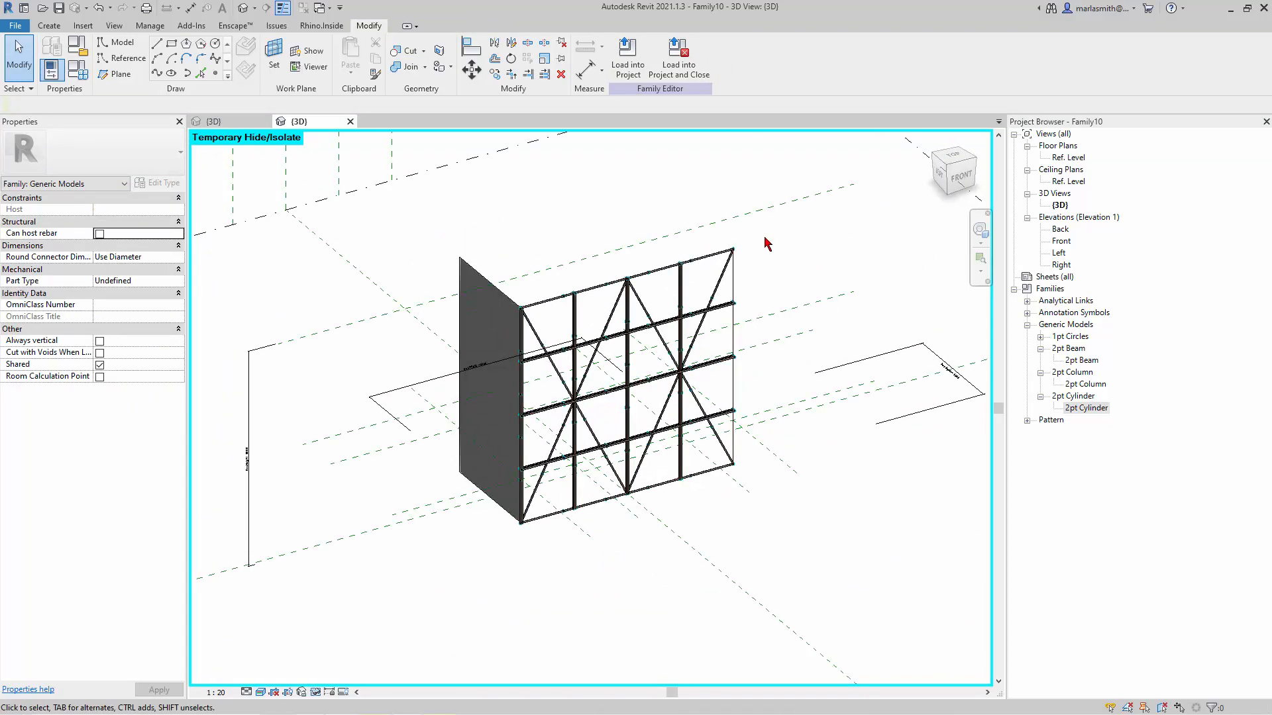
drag(767, 244, 721, 488)
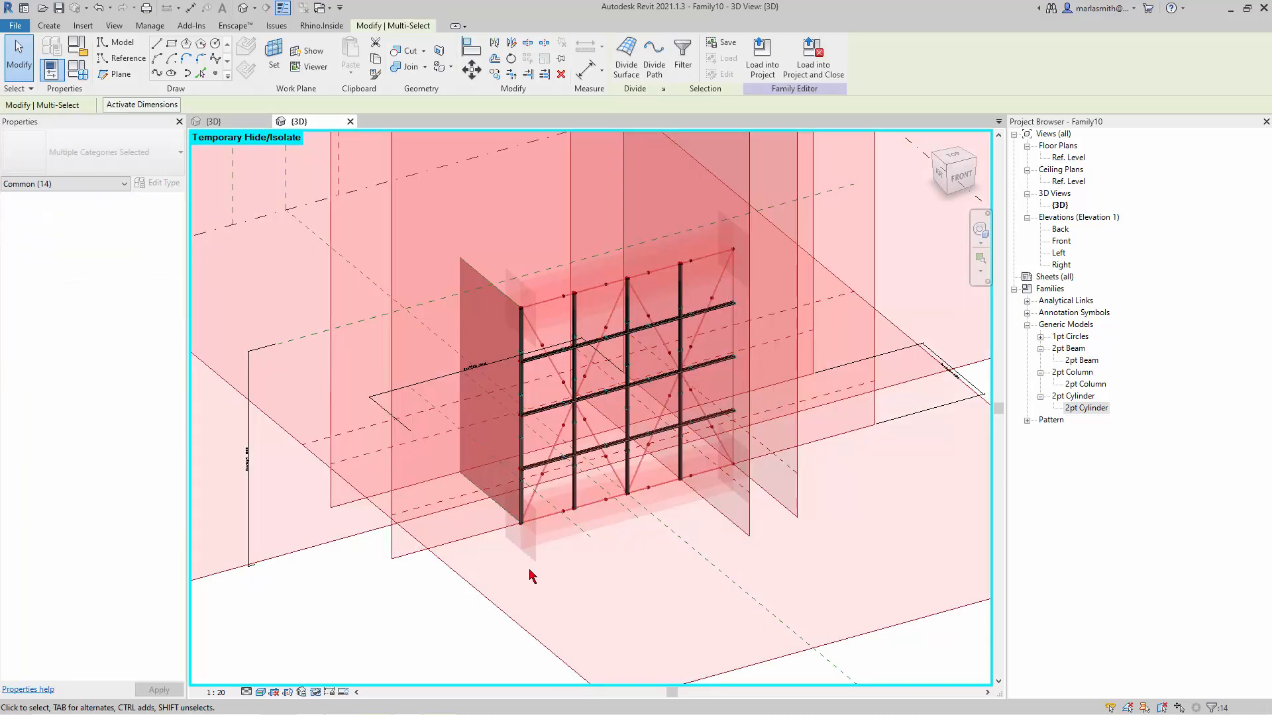
click(315, 692)
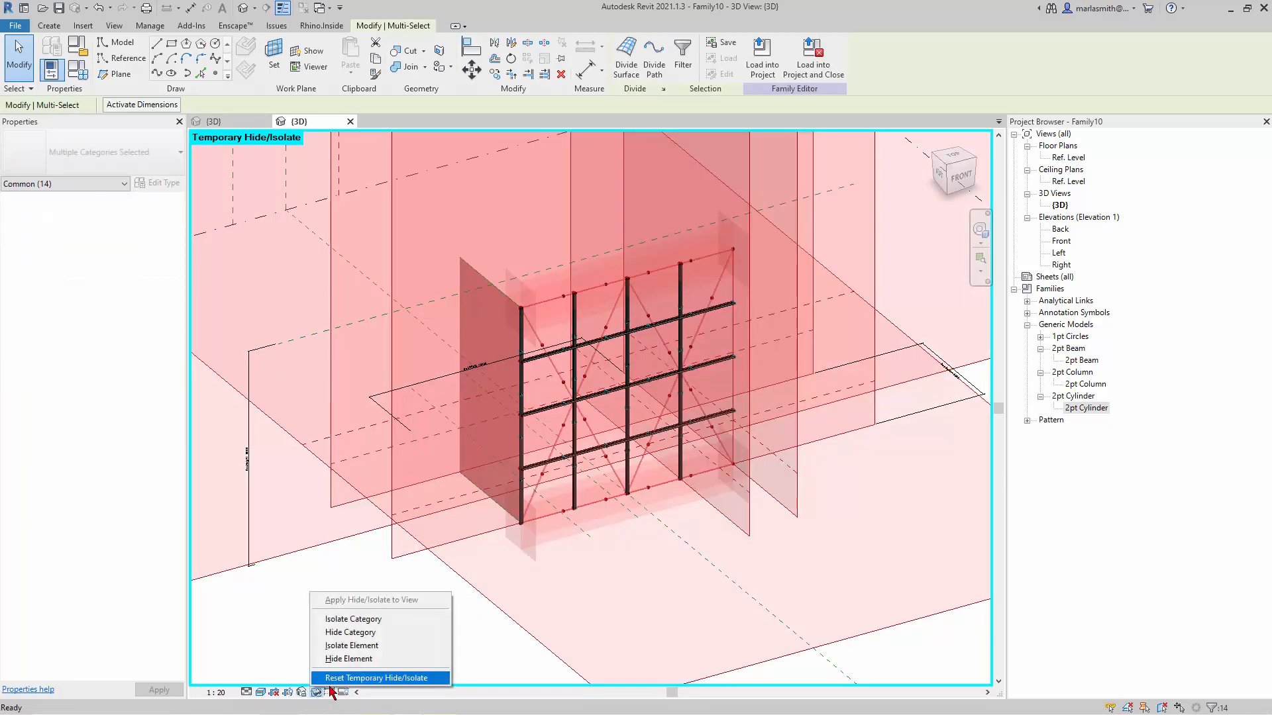
click(341, 659)
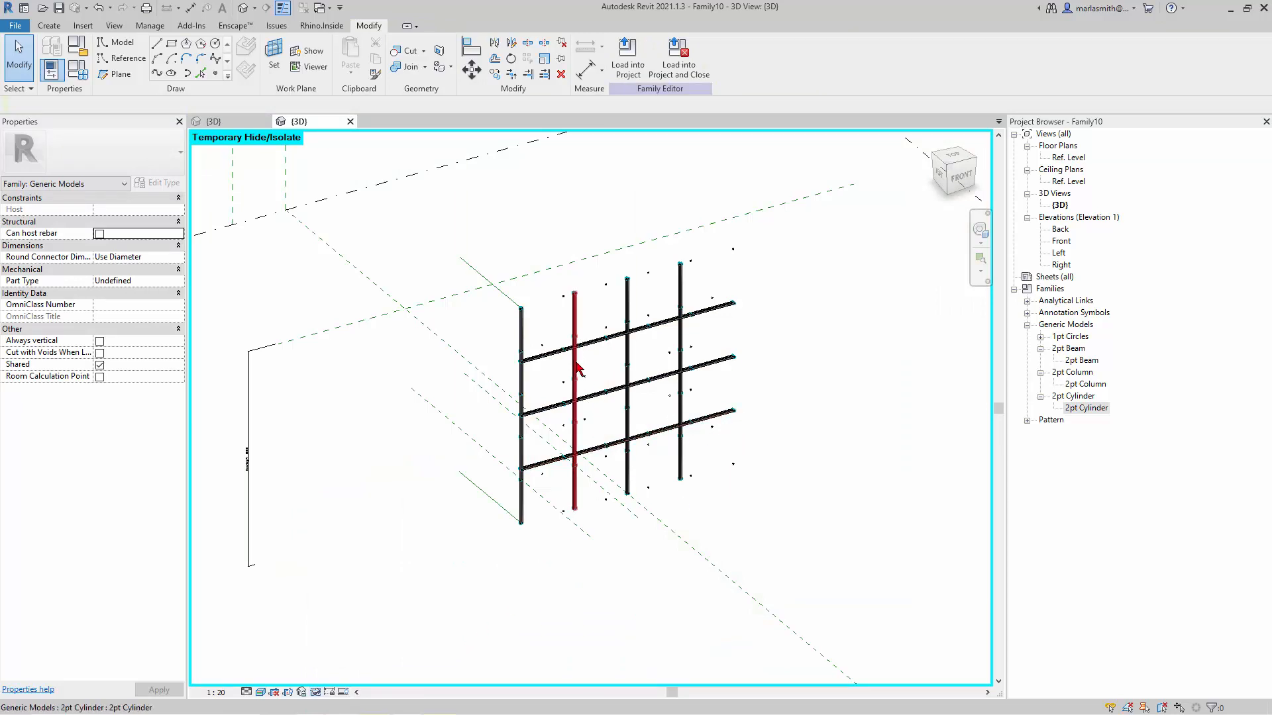
Select every instance of the 2pt Cylinder in the entire project and temporarily hide them in the view.
scroll(578, 353, up, 5)
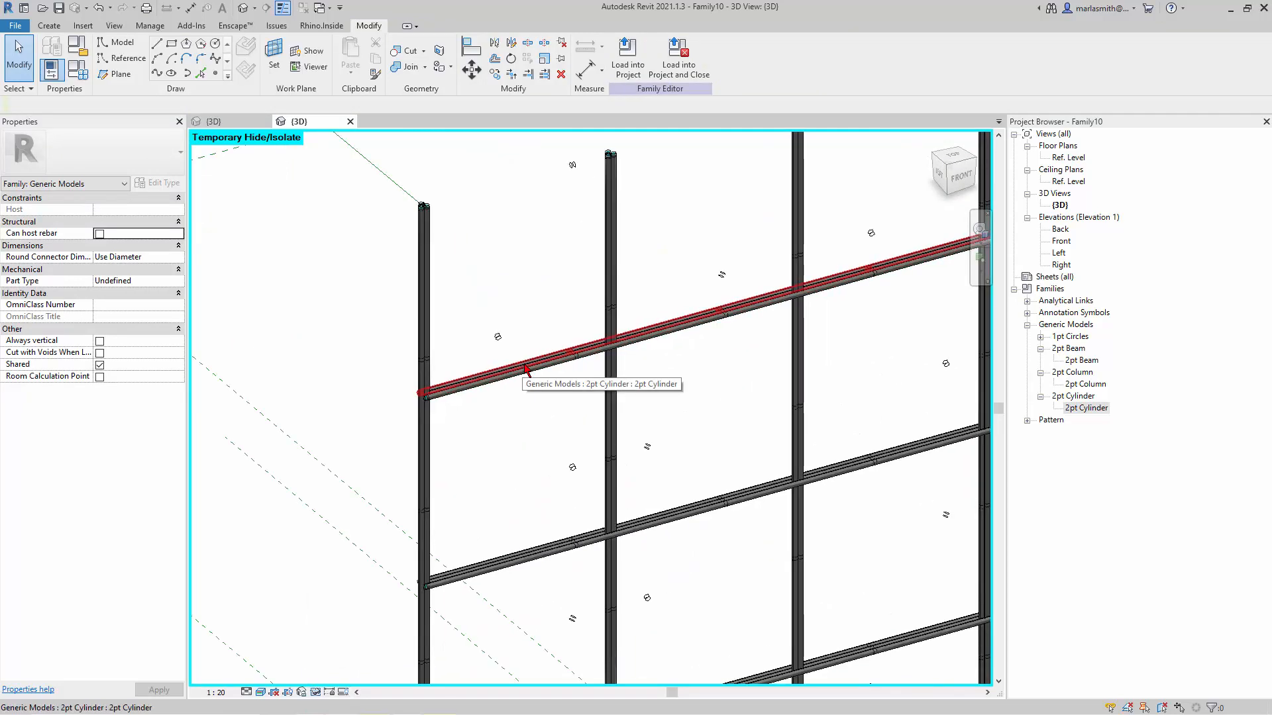
click(526, 369)
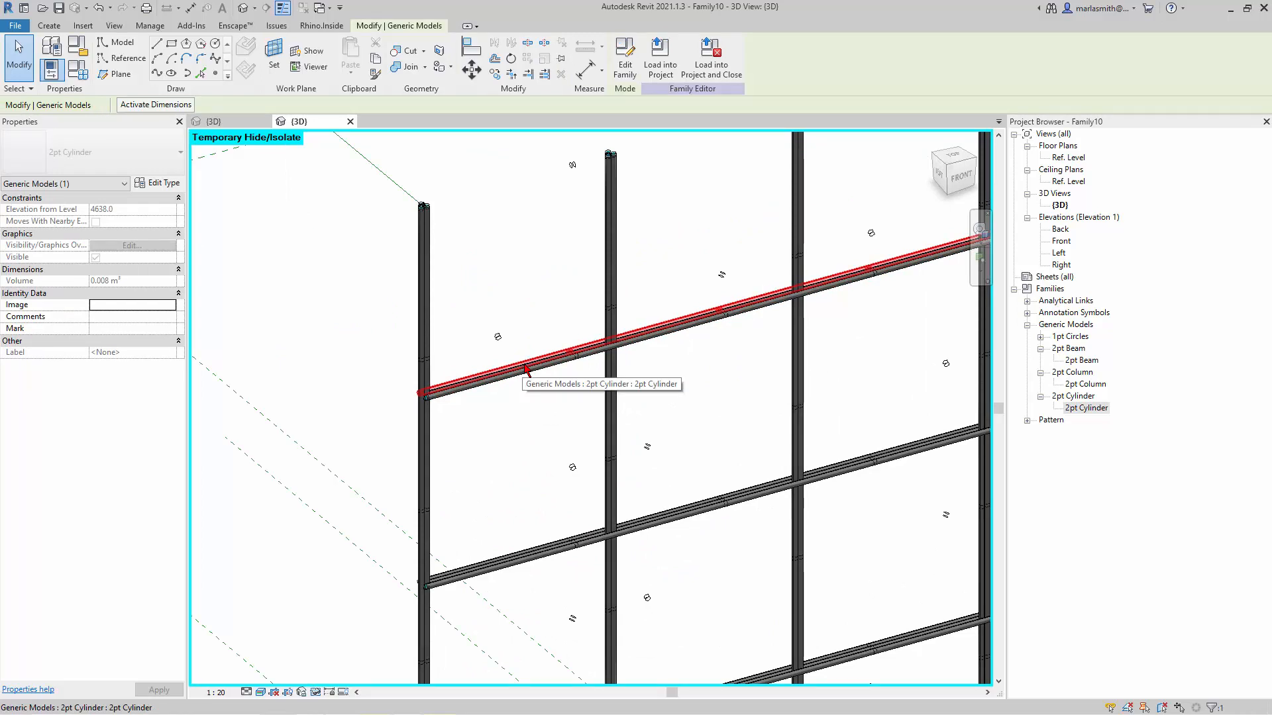
right_click(527, 369)
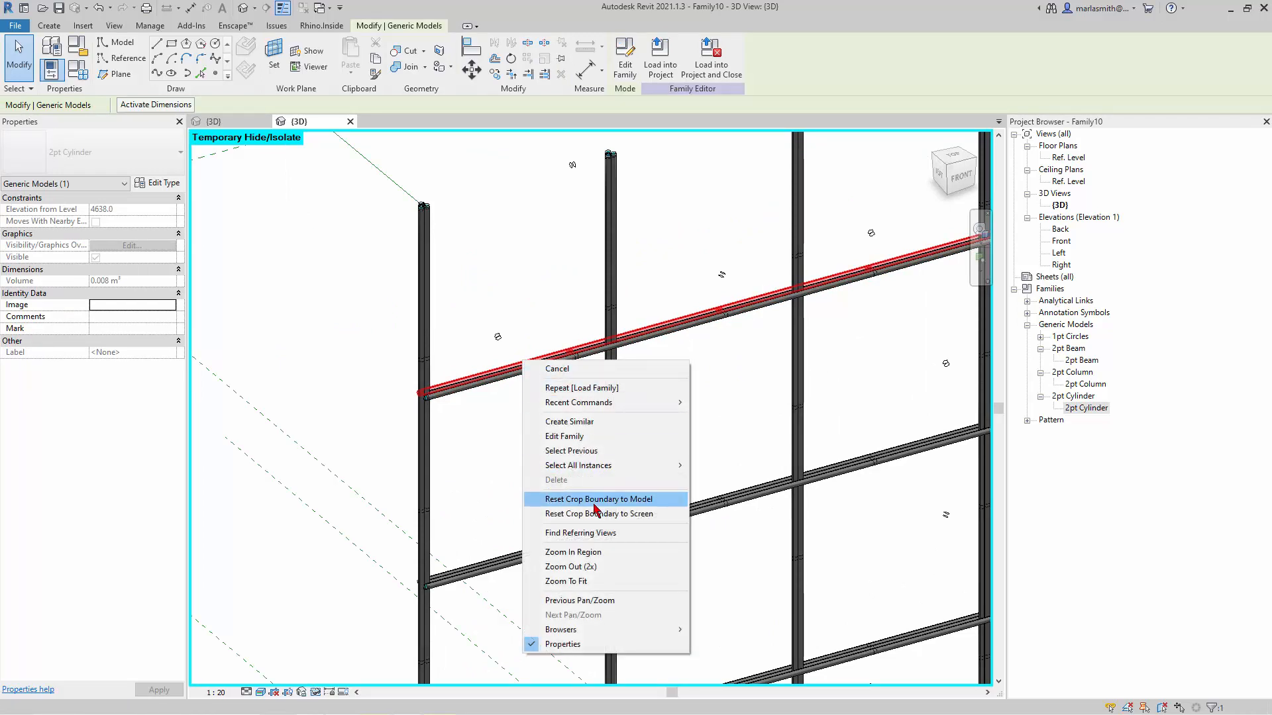
mouse_move(597, 472)
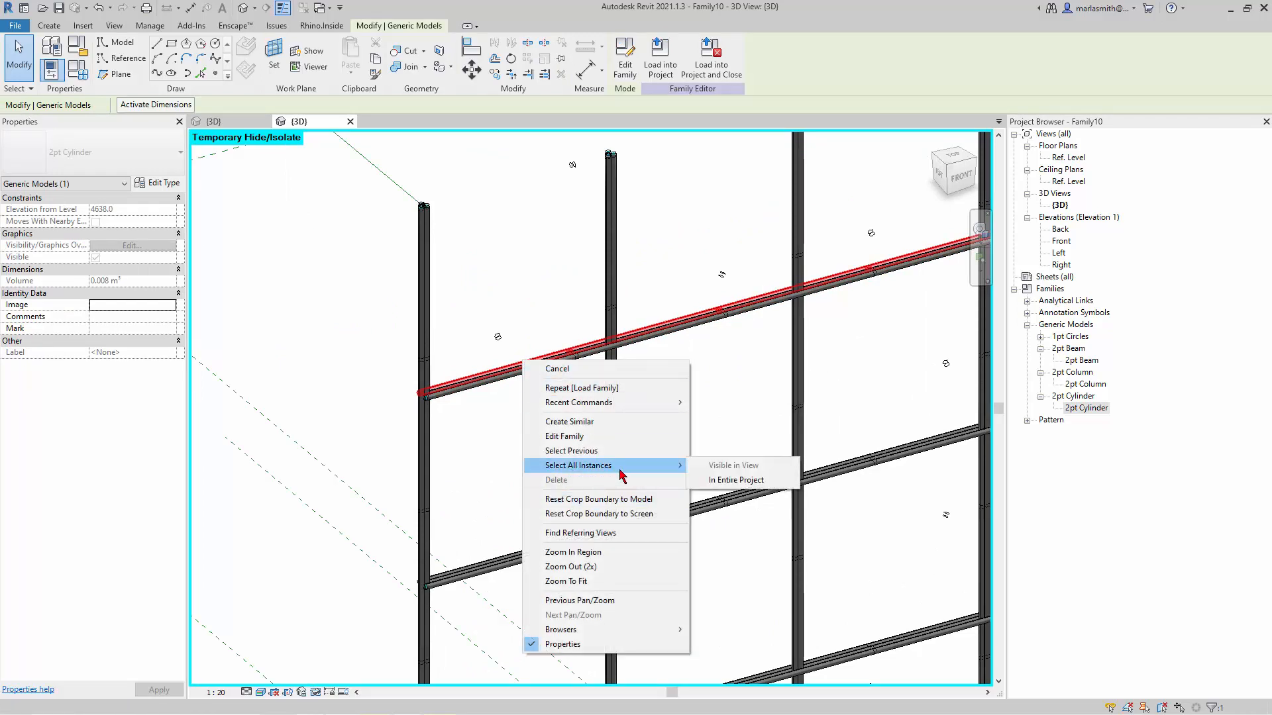
click(712, 483)
scroll(602, 445, down, 5)
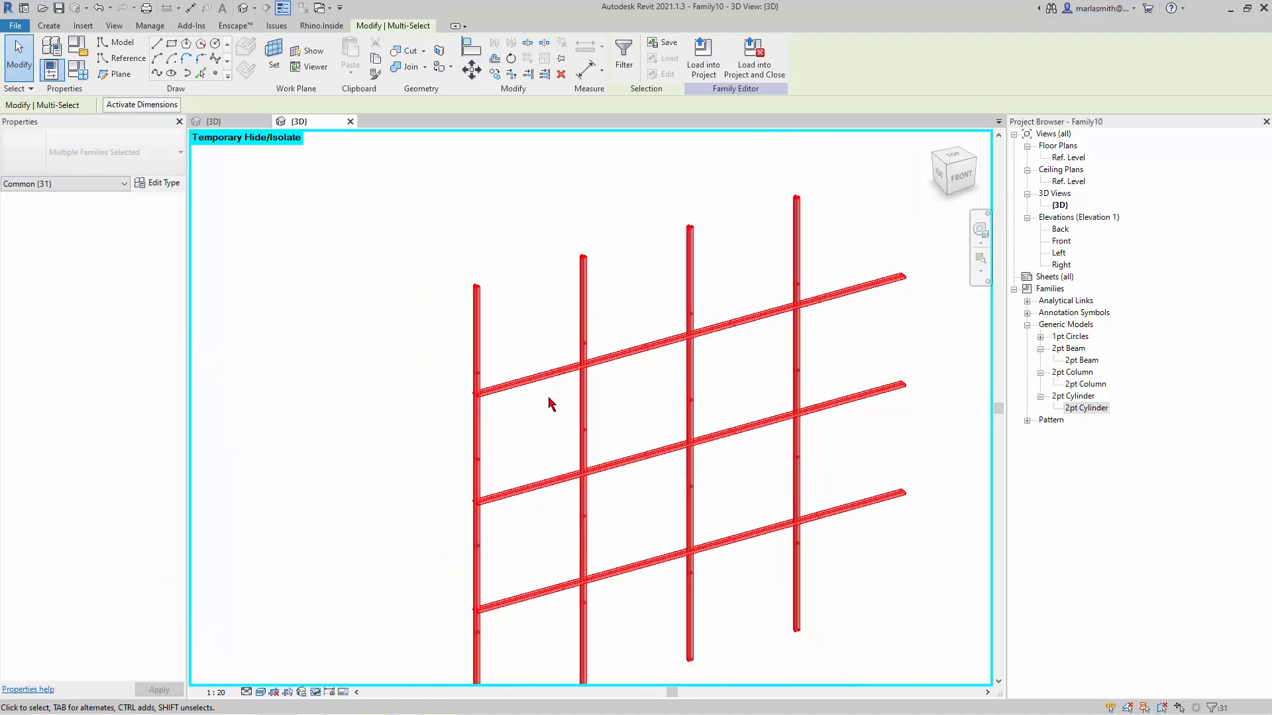
click(316, 692)
click(337, 659)
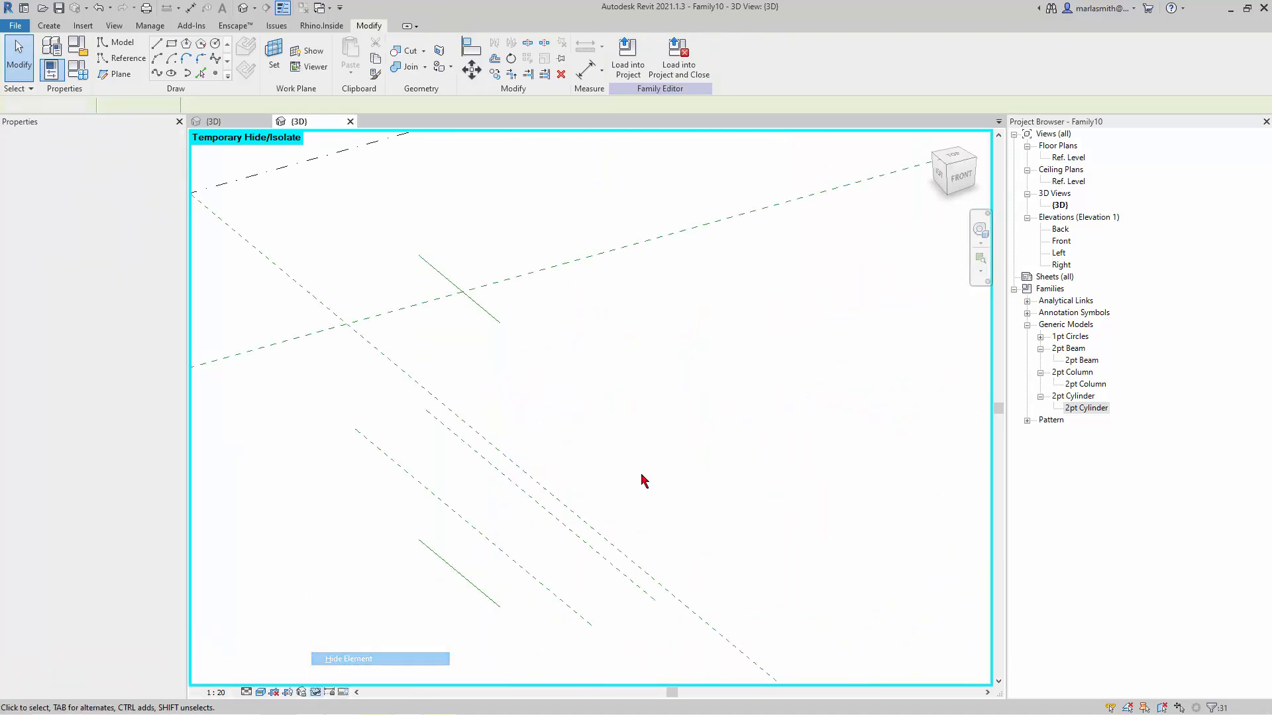
scroll(763, 351, down, 2)
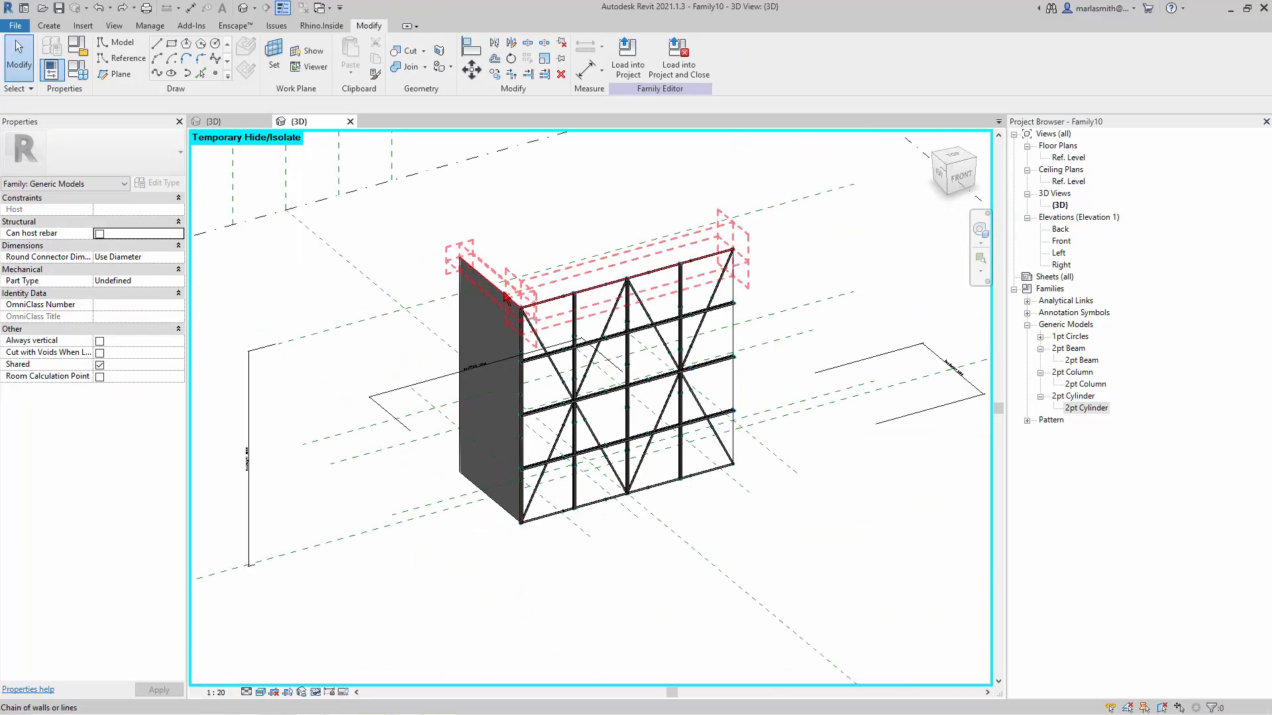
Divide the box's side wall surface into a UV grid and link its U grid number to the u 1 parameter.
click(463, 309)
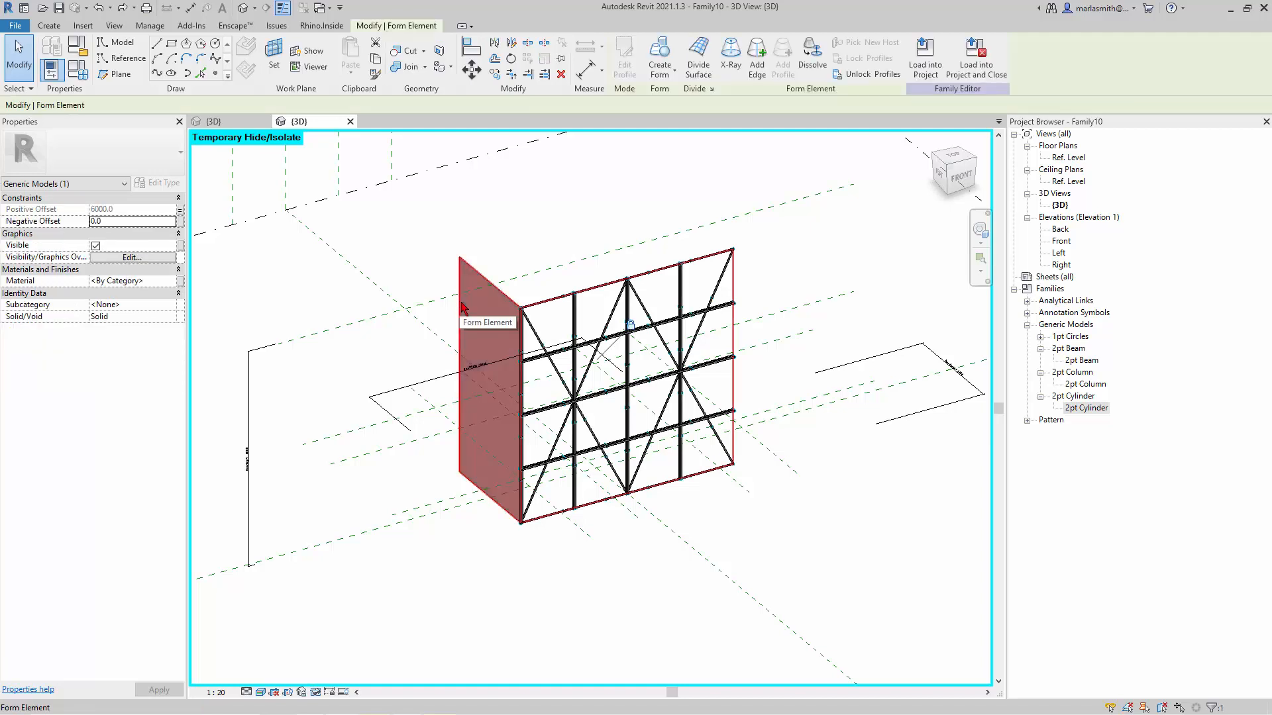
click(699, 56)
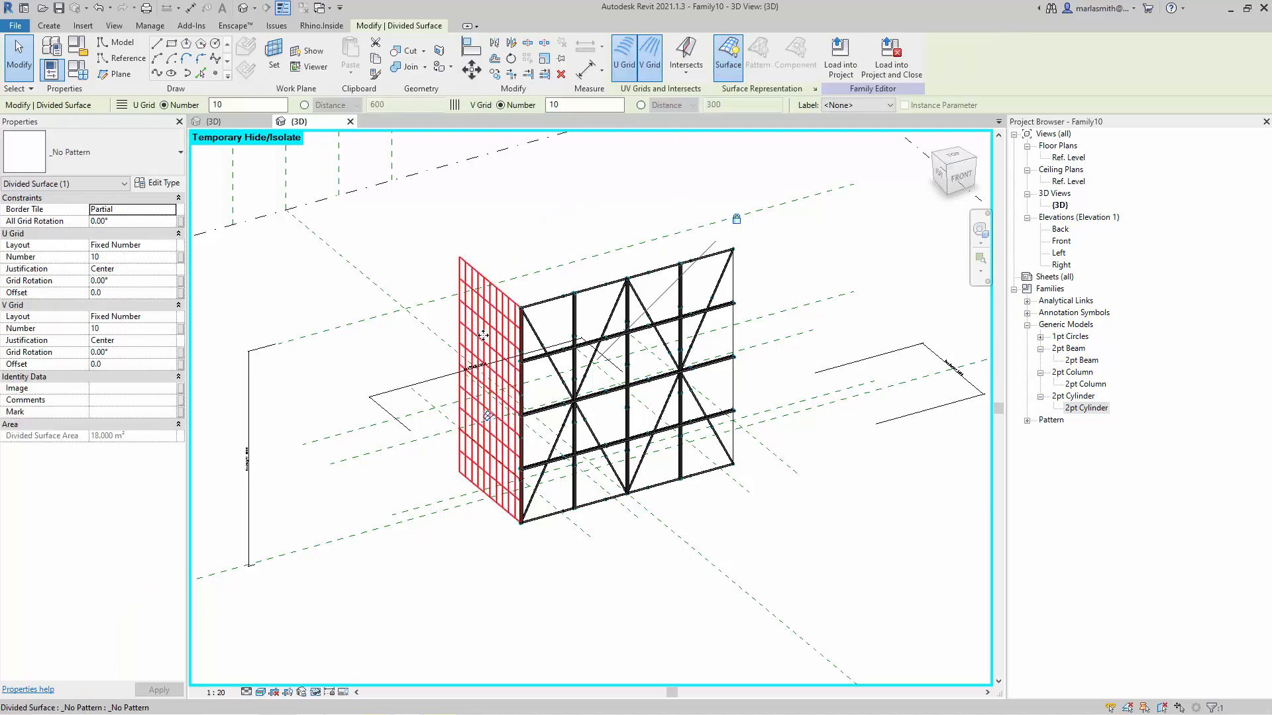
click(181, 258)
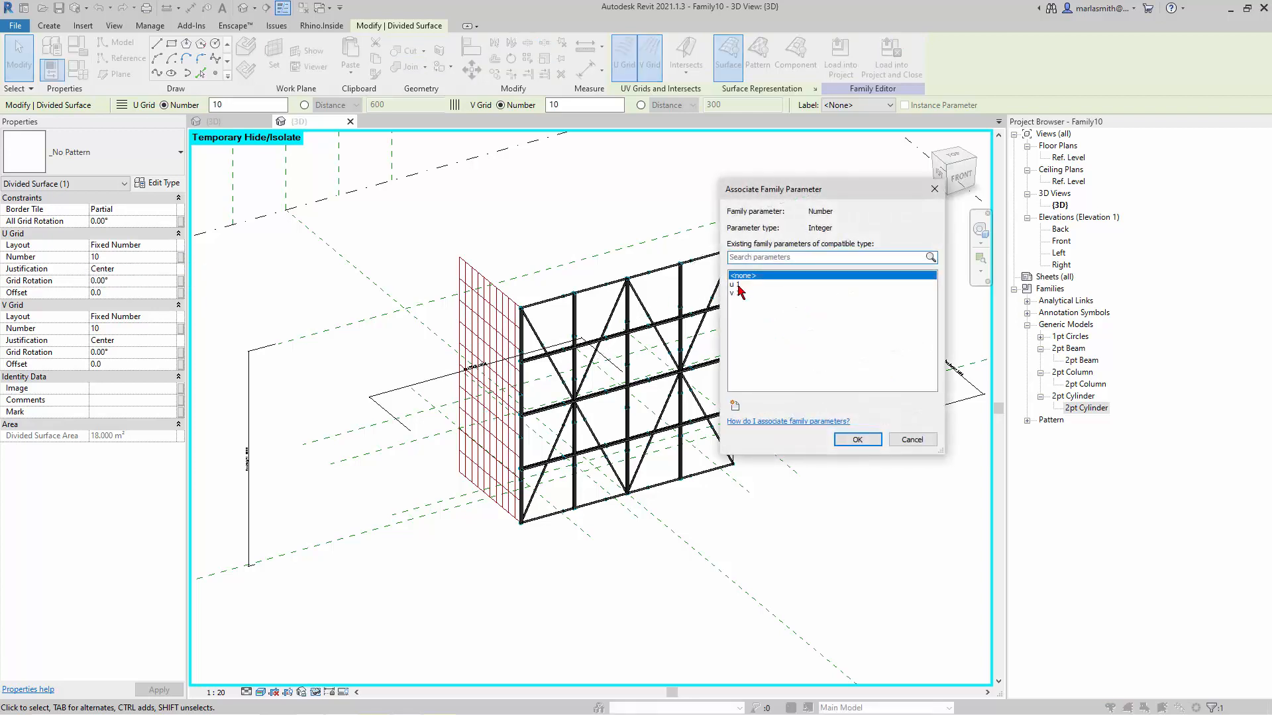
click(738, 284)
click(857, 440)
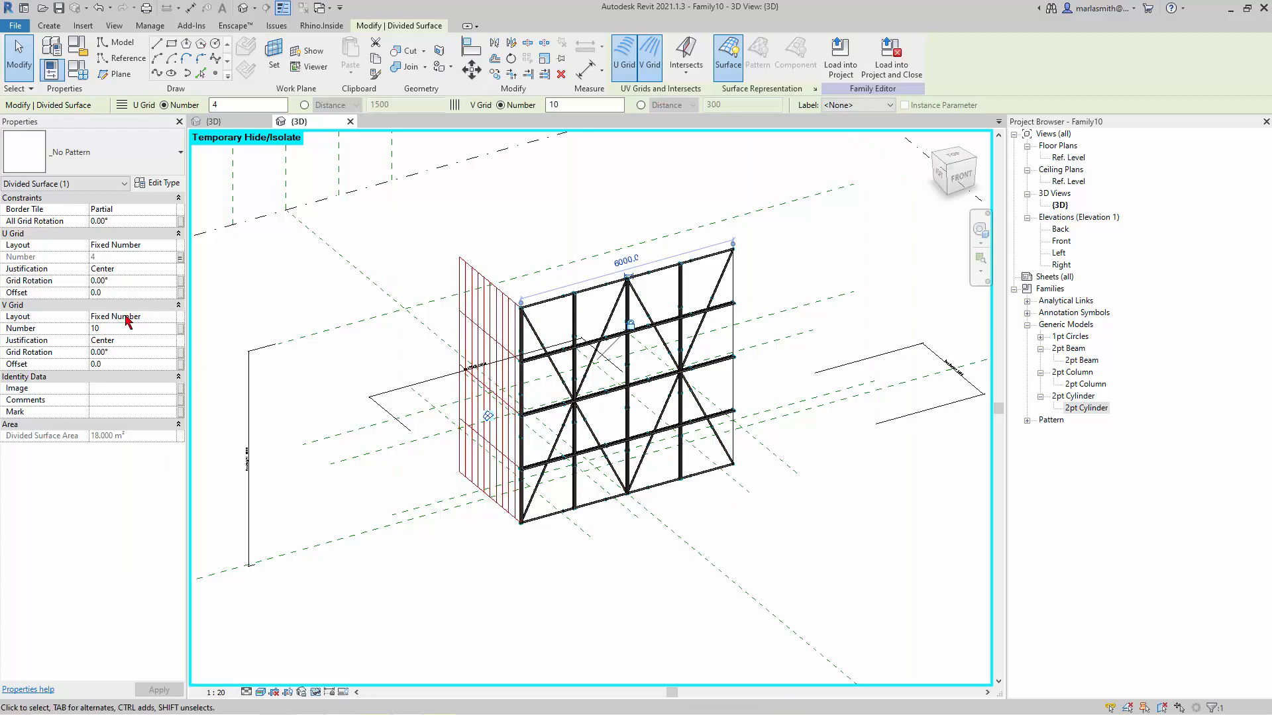
Create a type family parameter named v 2 and link the side wall's V grid number to it.
click(181, 329)
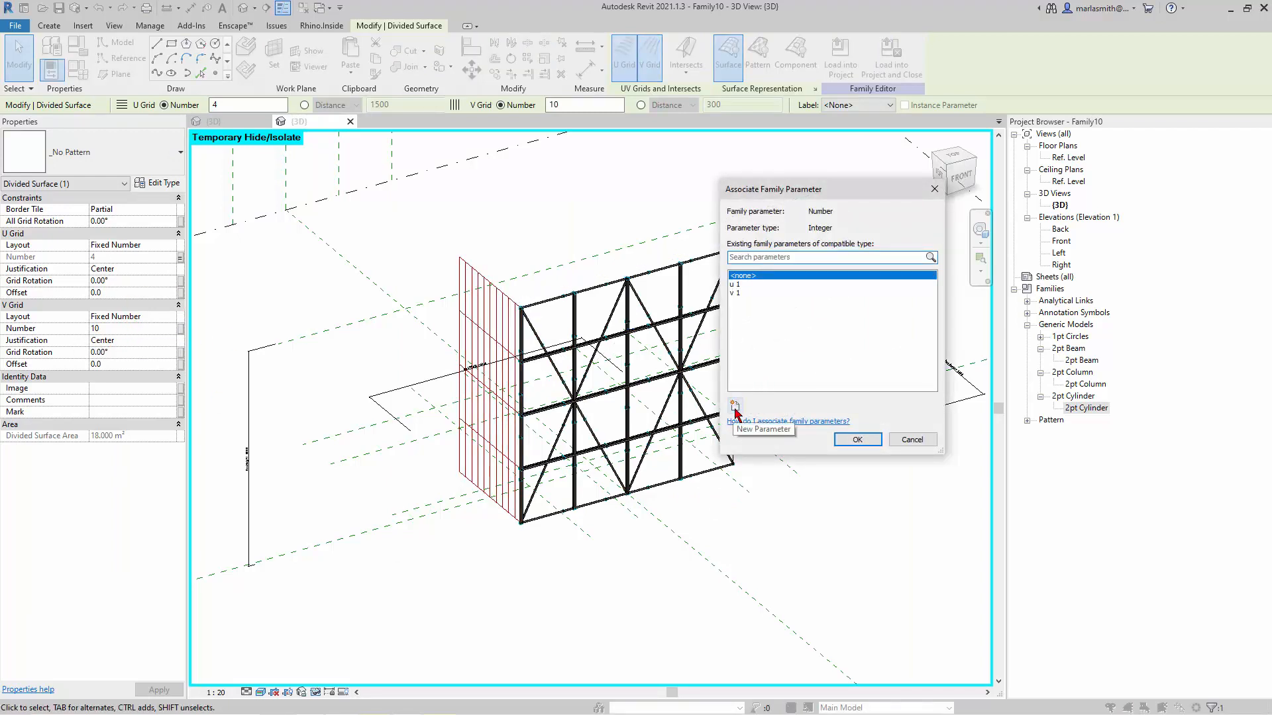
click(735, 406)
text(v)
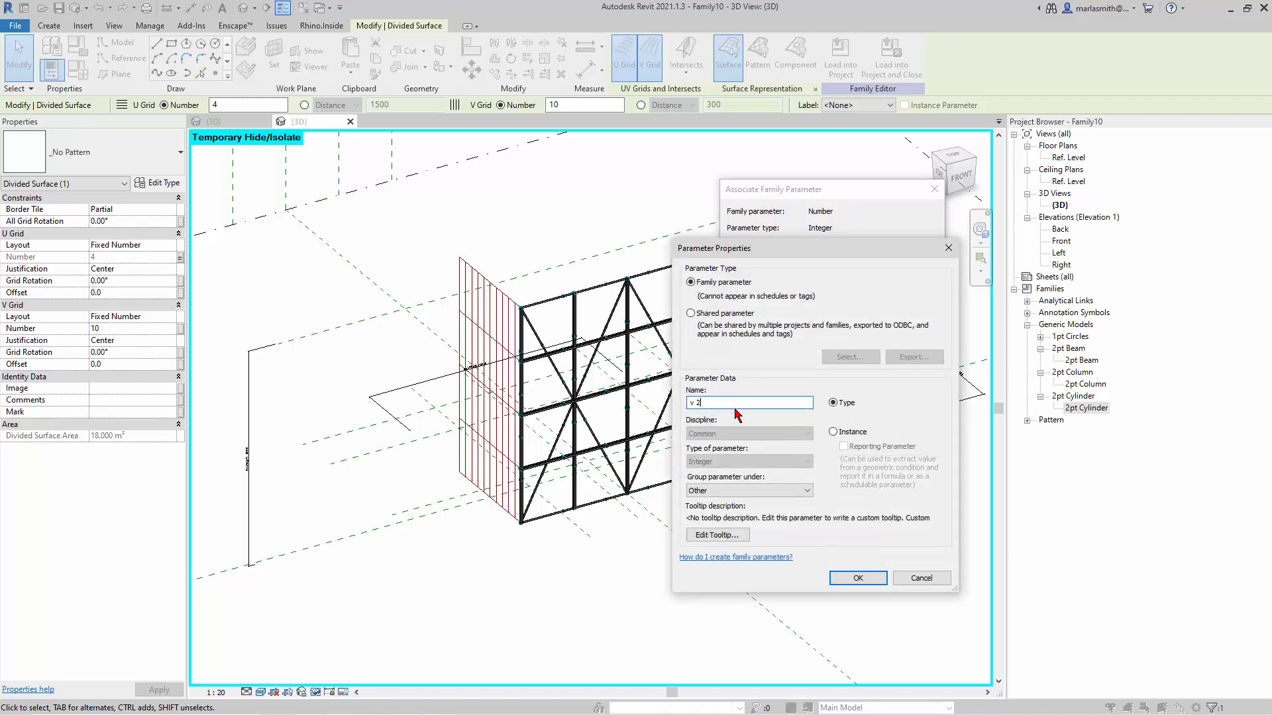
text( 2)
key(Return)
click(858, 442)
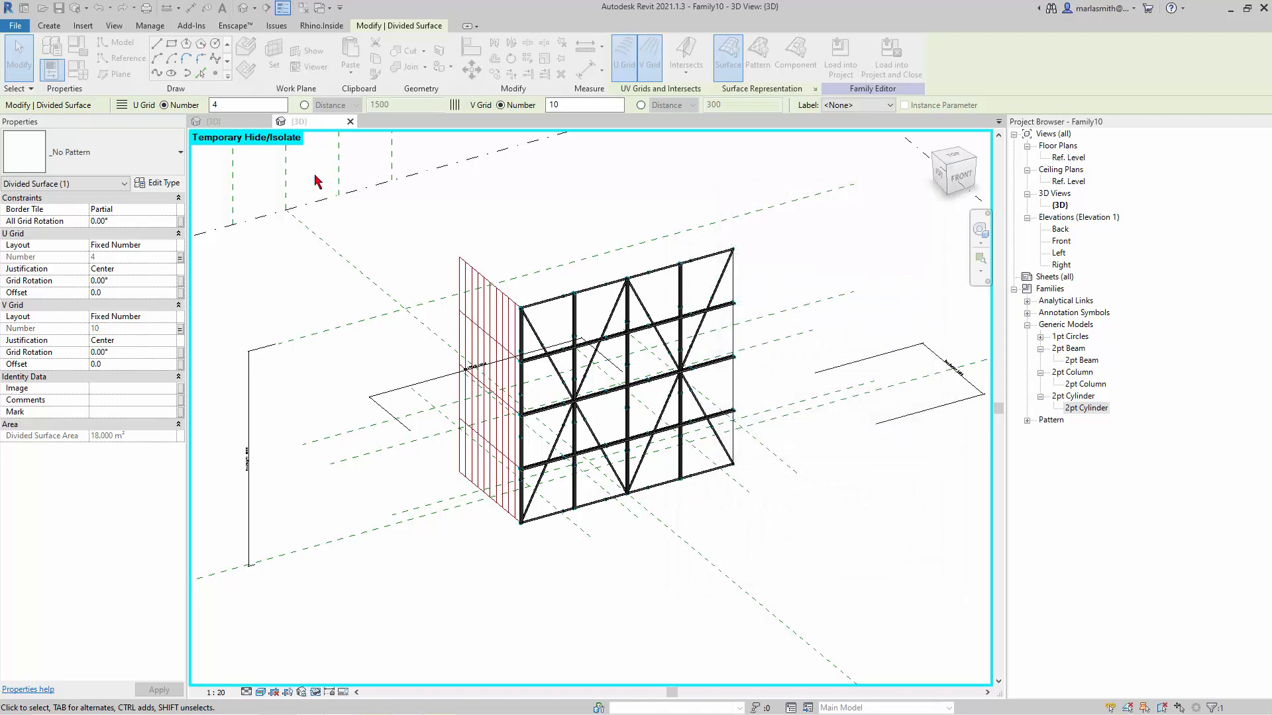
Set the v 2 parameter to 2 in the family types.
click(78, 71)
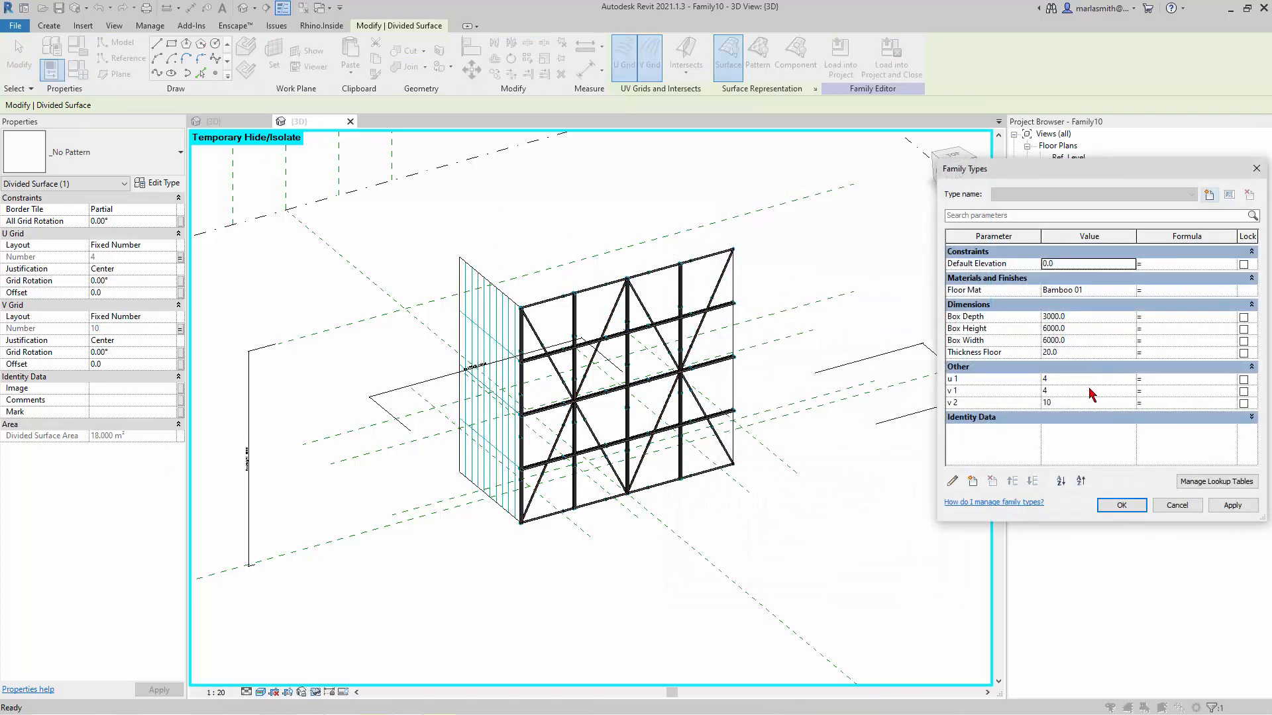
click(1076, 403)
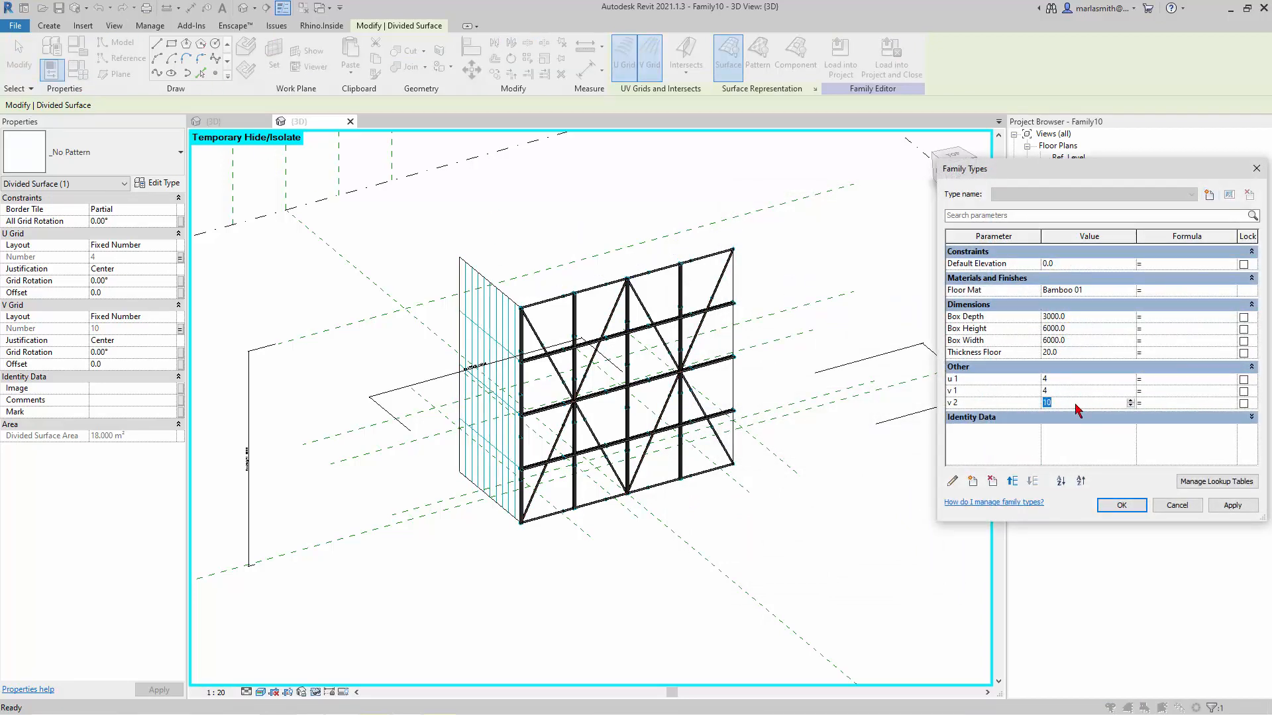
text(2)
click(1124, 508)
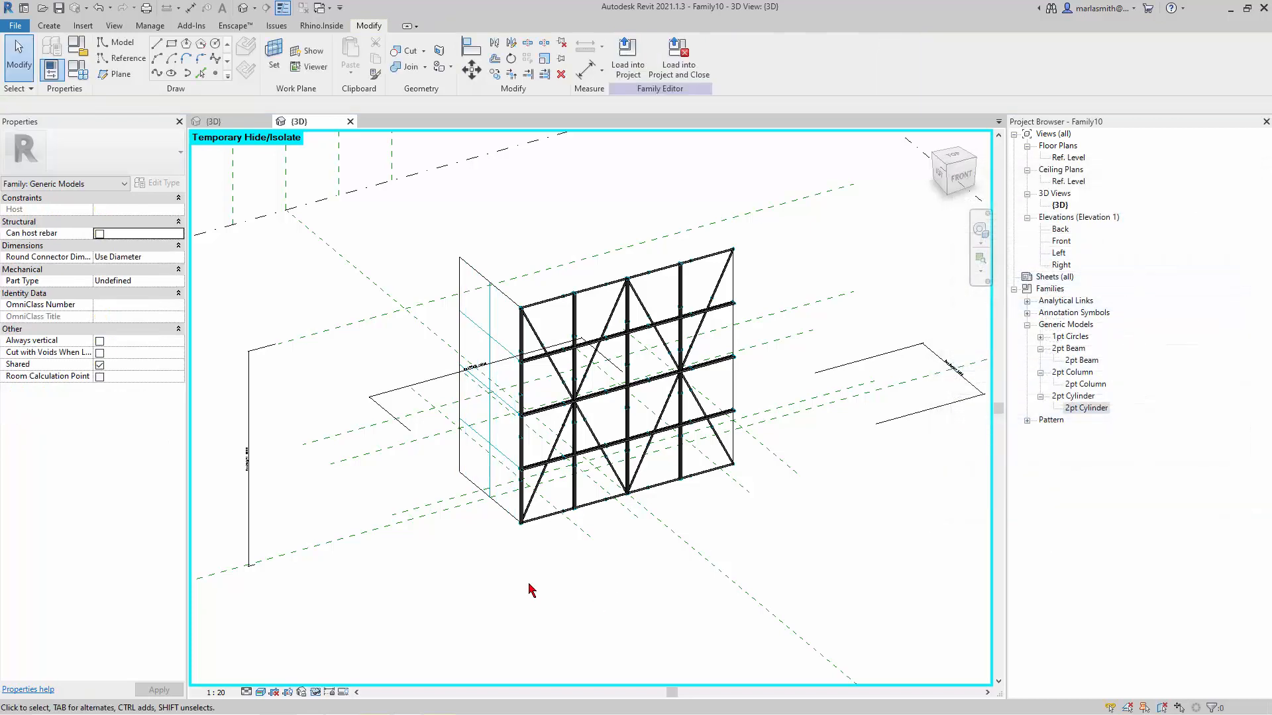
Turn on the display of nodes in the surface representation of the side wall's divided surface.
scroll(483, 411, up, 2)
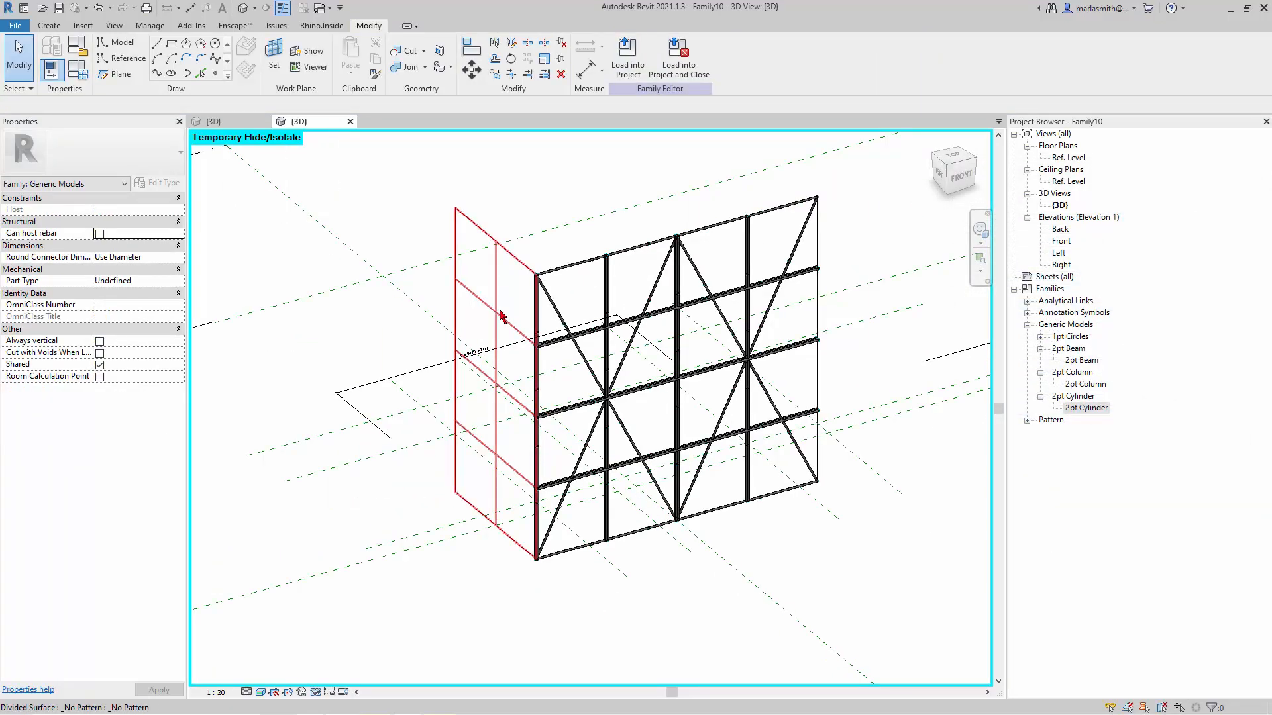
click(500, 317)
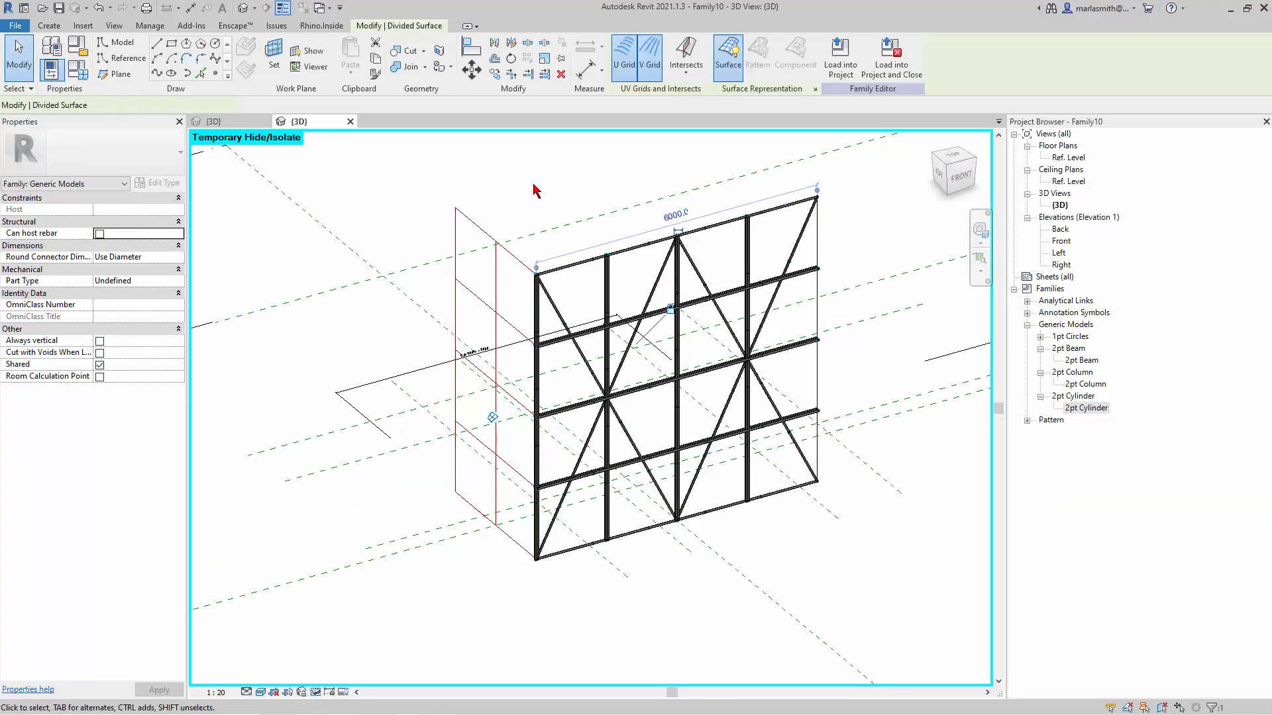
click(816, 90)
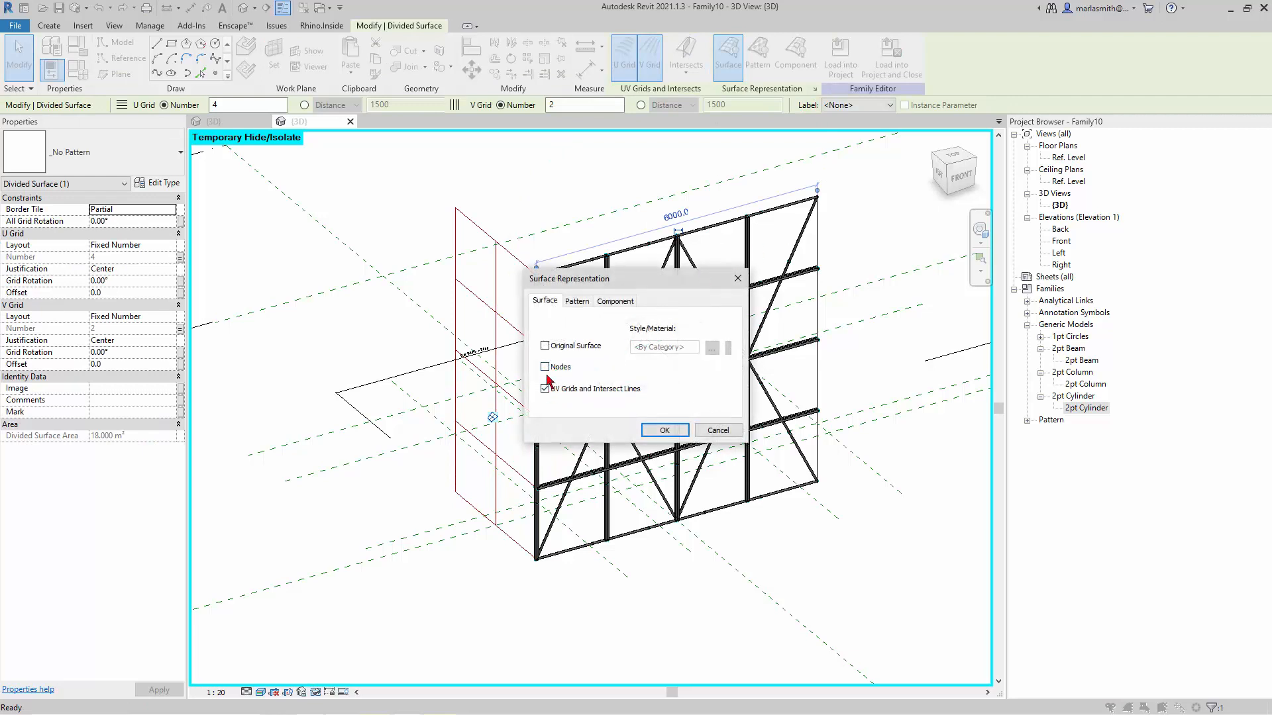
click(669, 434)
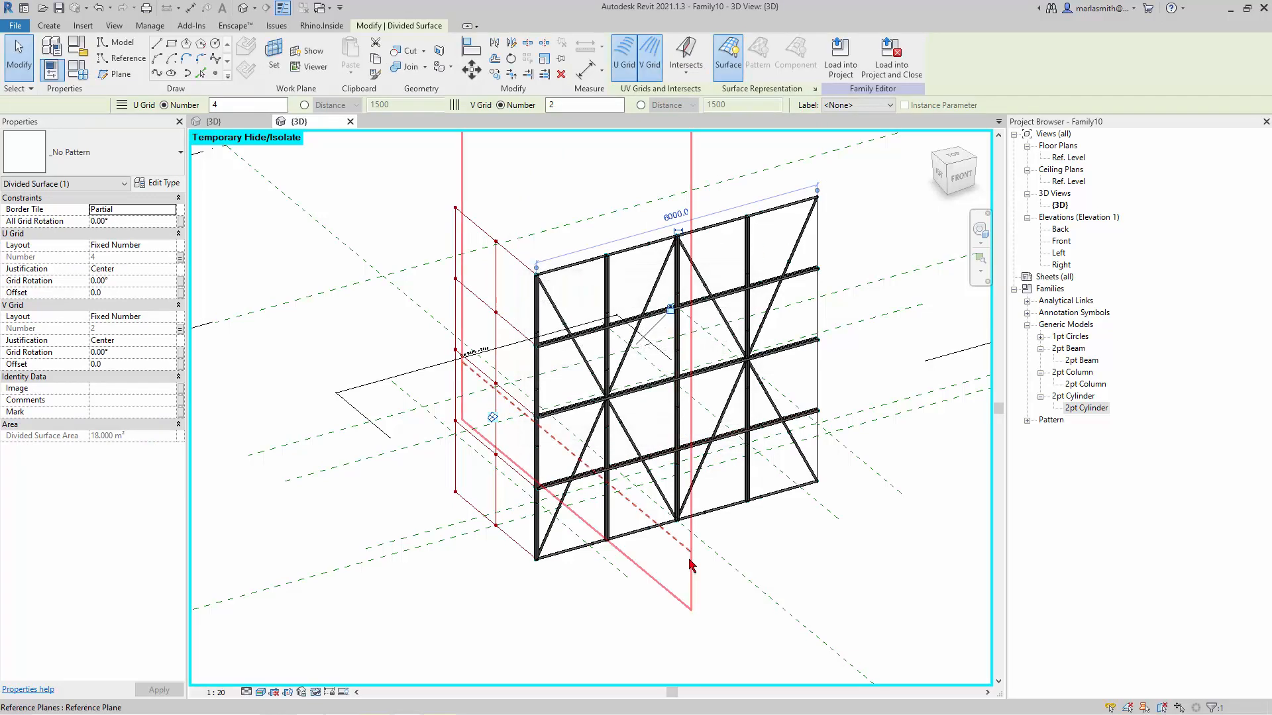
click(690, 559)
click(386, 176)
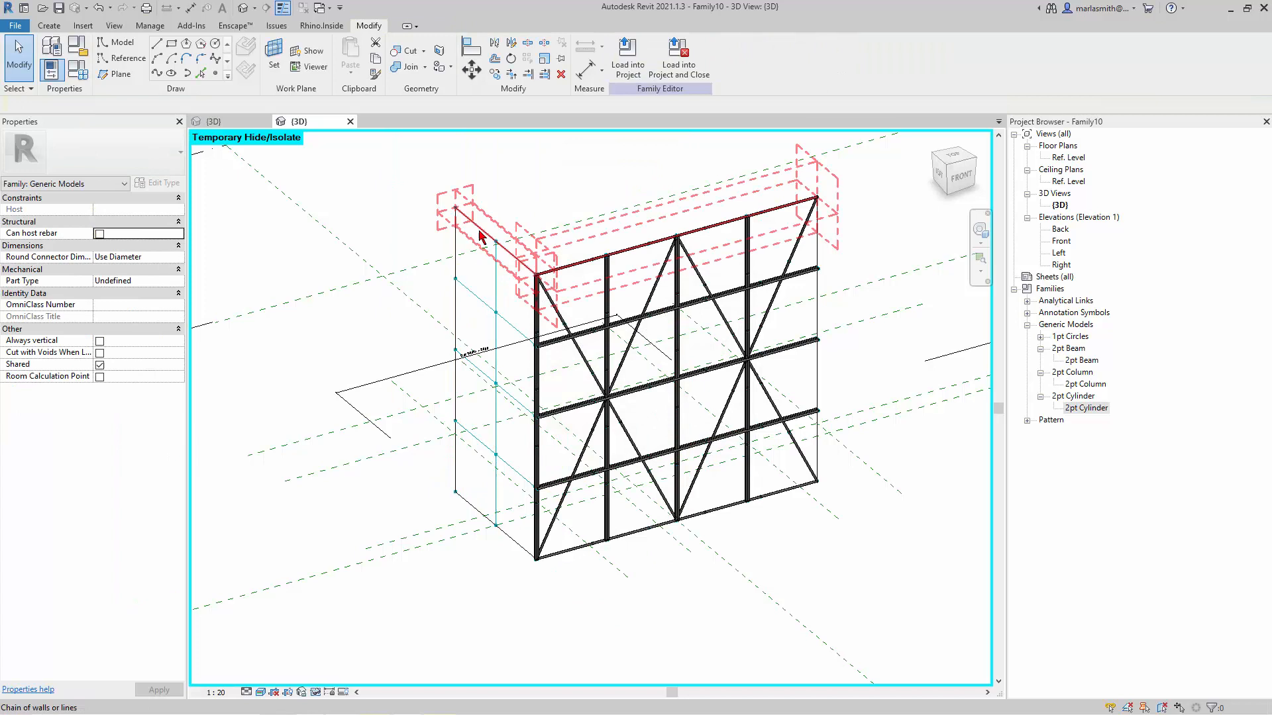
Try to isolate the side wall's divided surface while the earlier temporary hiding is still active.
click(462, 295)
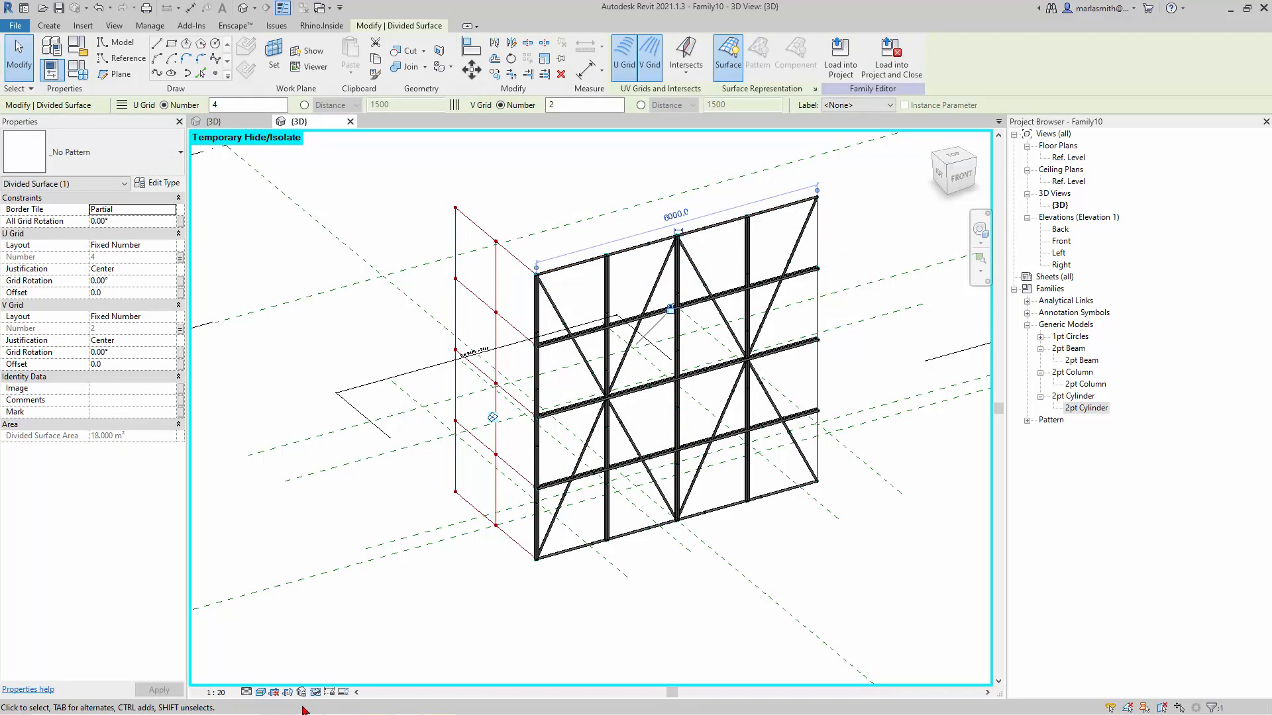
click(316, 693)
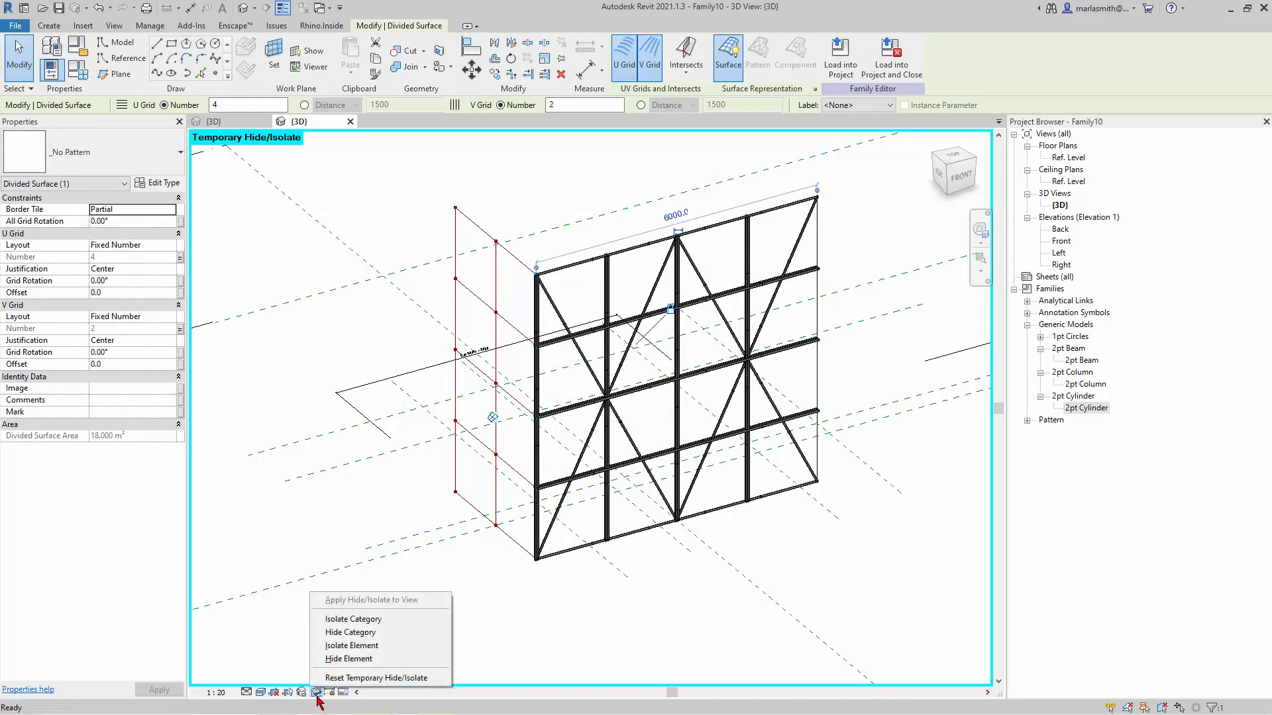
click(348, 646)
click(333, 506)
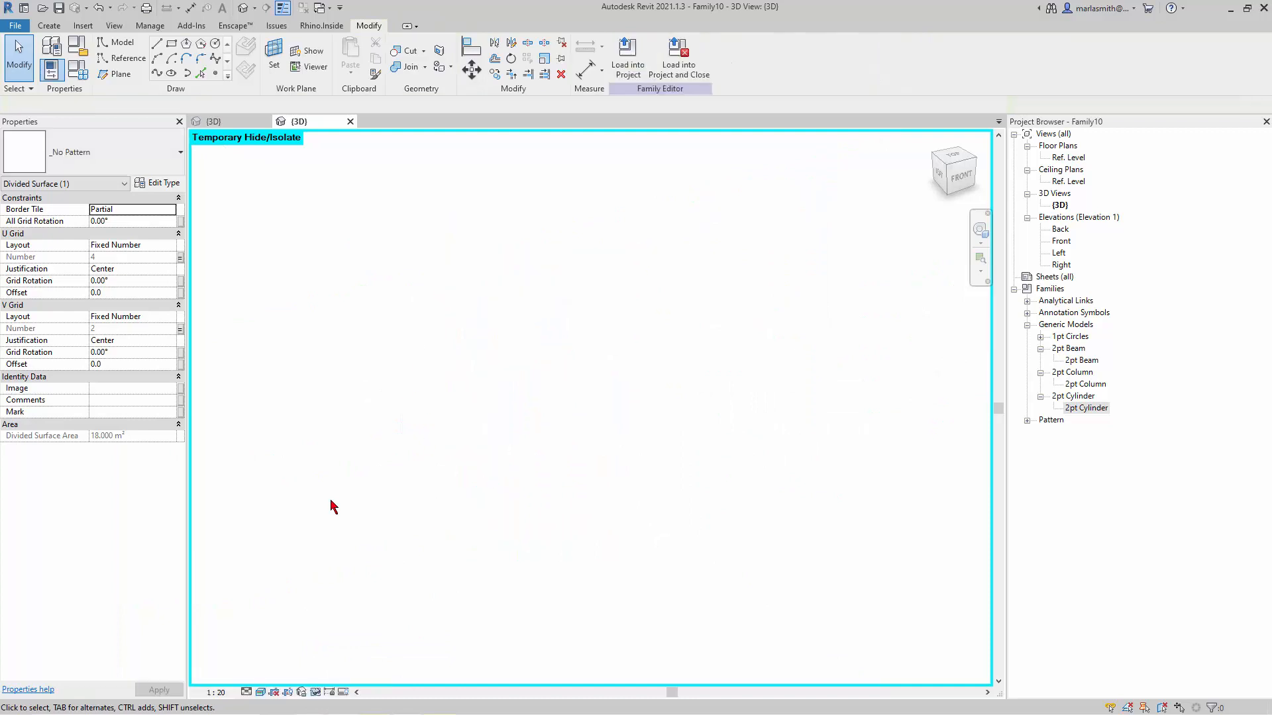
Reset the temporary hide/isolate and isolate only the side wall's divided surface.
click(317, 693)
click(328, 681)
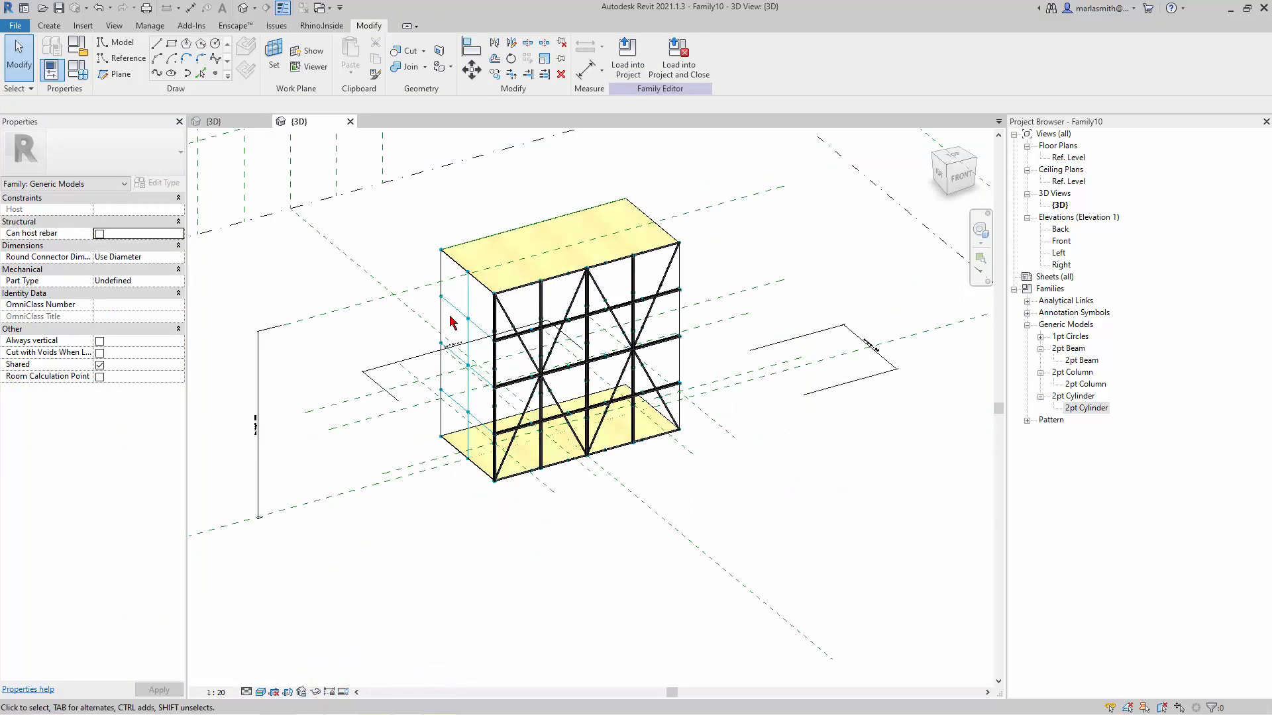
click(442, 336)
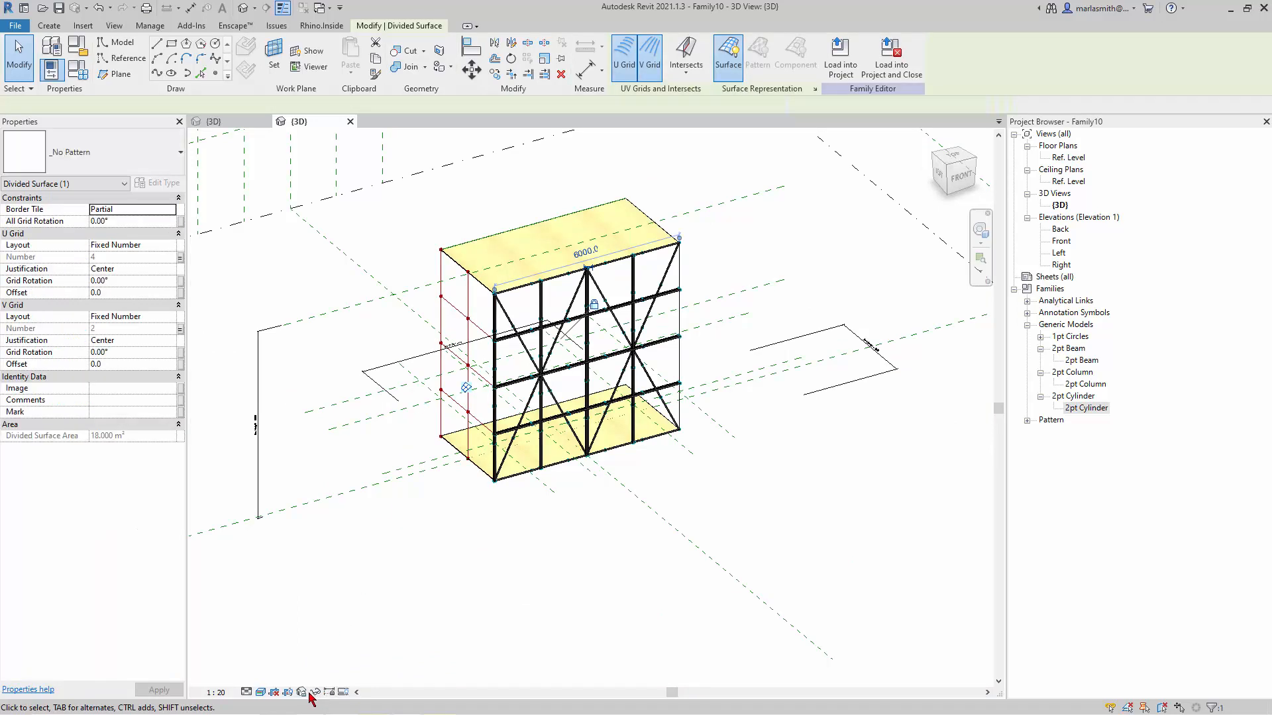
click(316, 692)
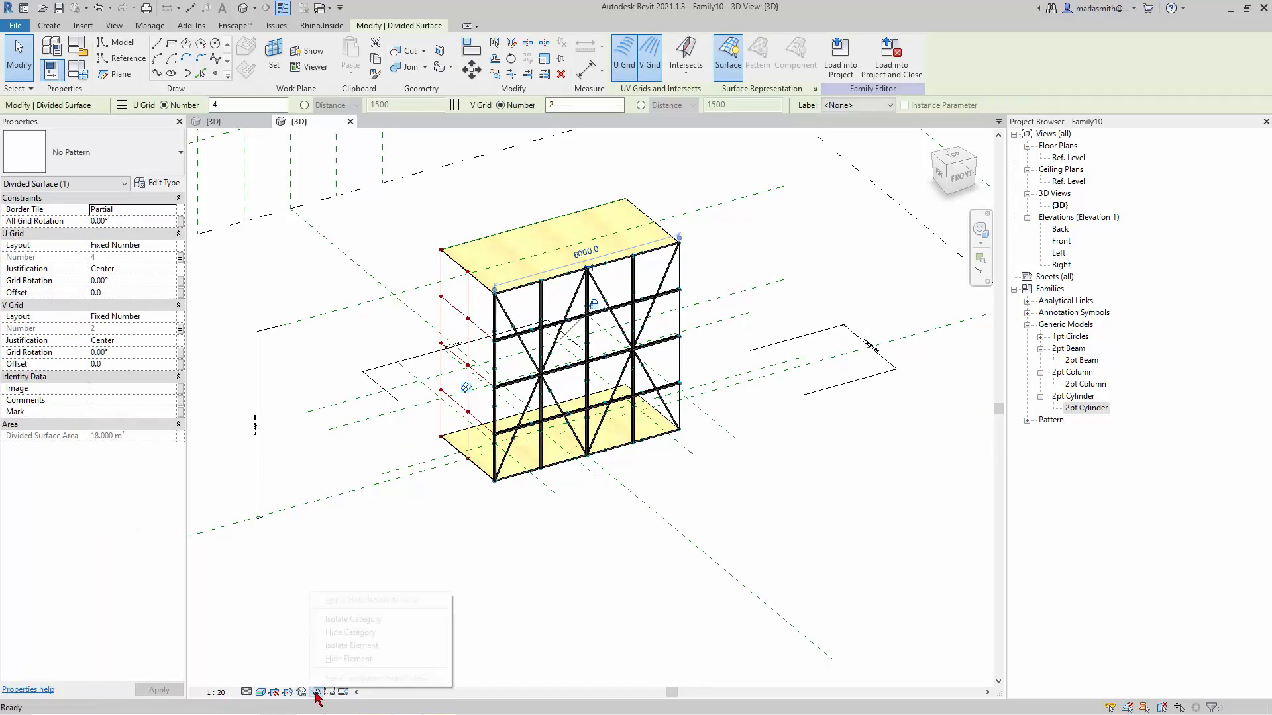
click(341, 647)
click(442, 601)
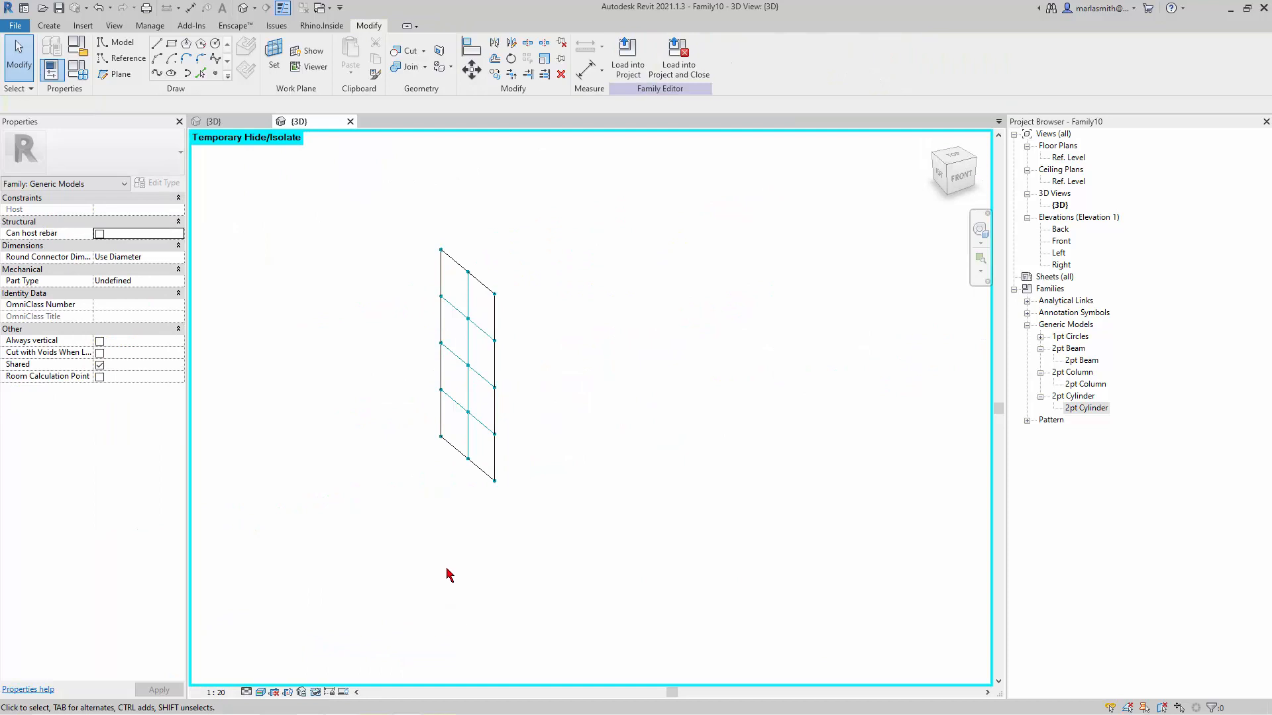
Place a 2pt Beam along the side grid's first horizontal division below the top, between its two outer edge nodes.
shift+middle_drag(446, 573, 521, 491)
click(482, 484)
click(676, 405)
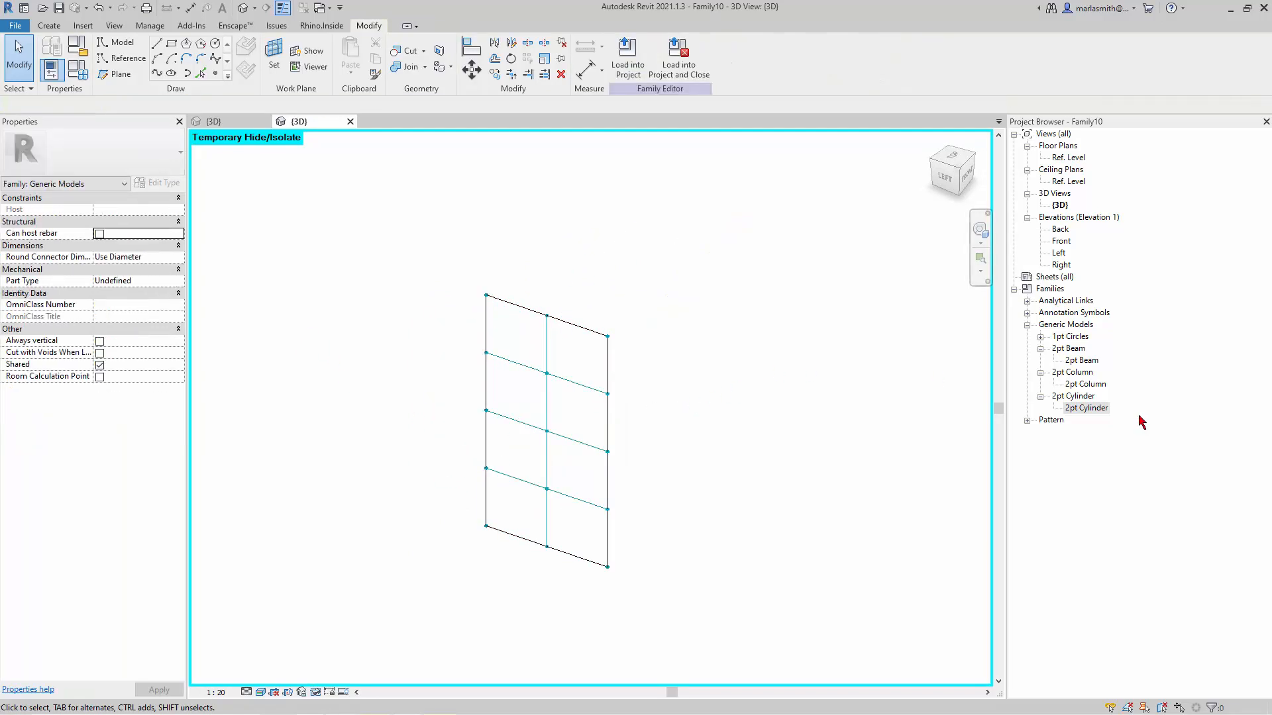
click(1080, 362)
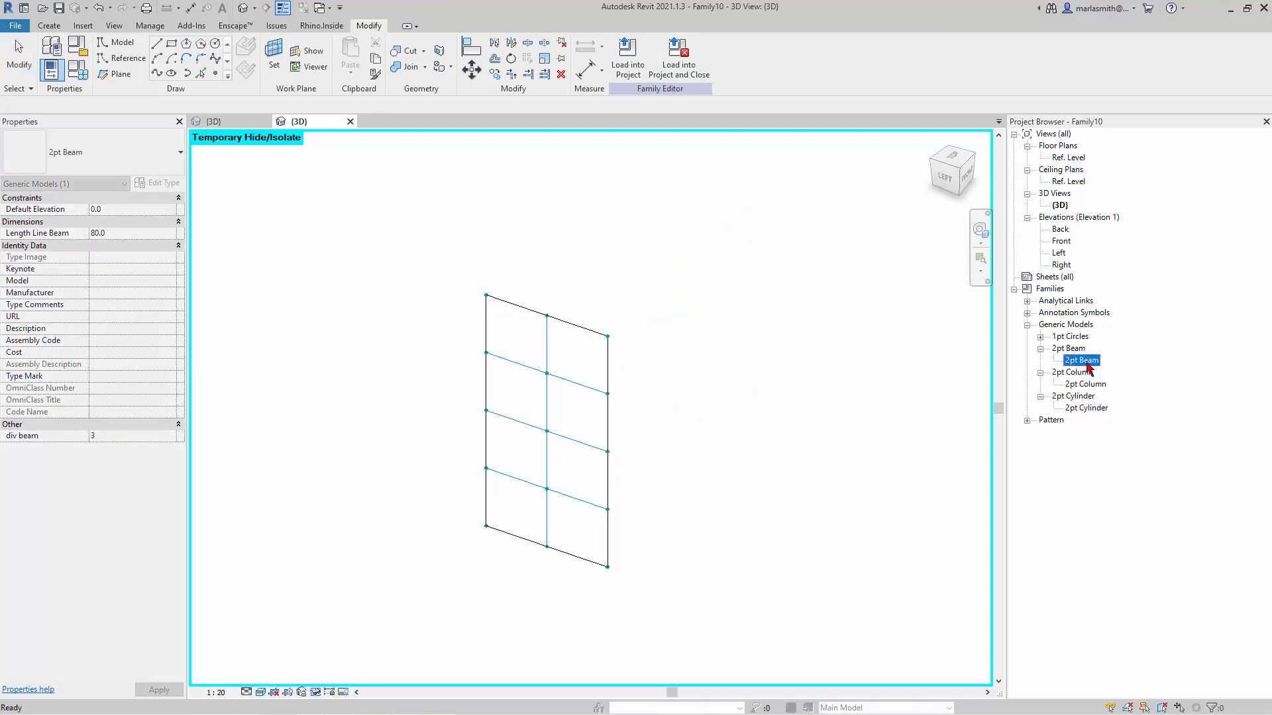
drag(1081, 360, 497, 369)
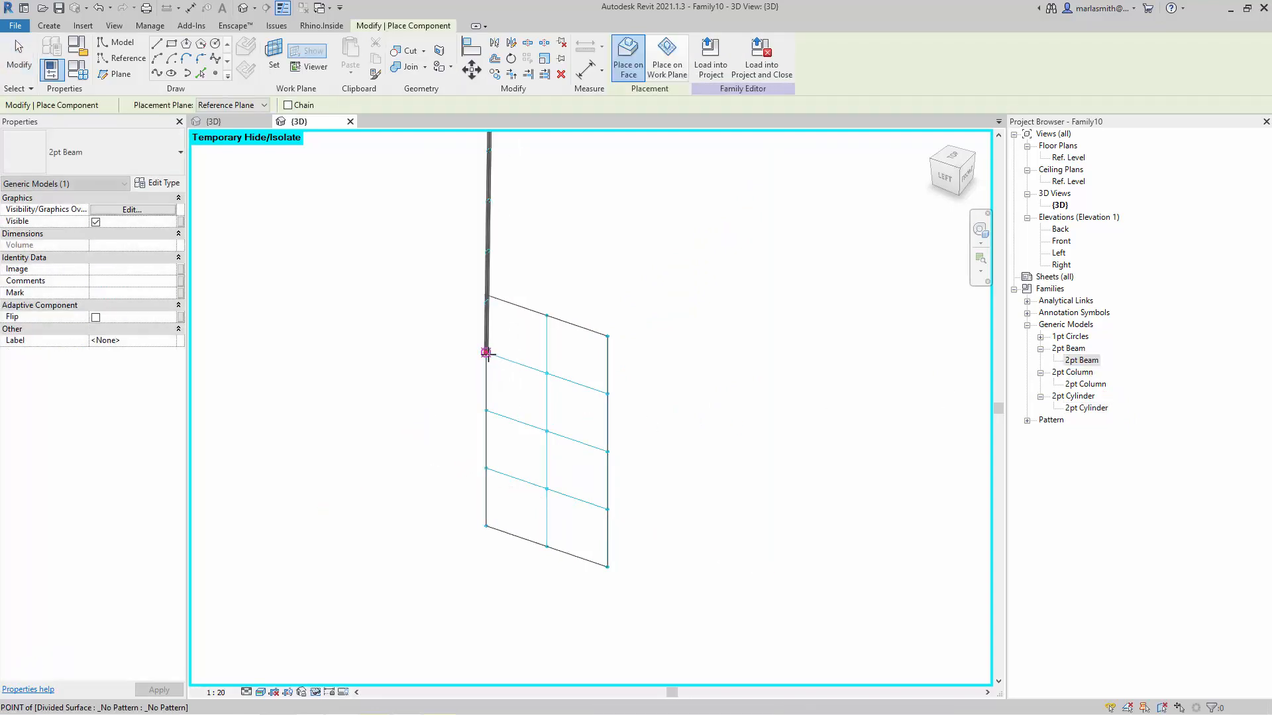
click(486, 352)
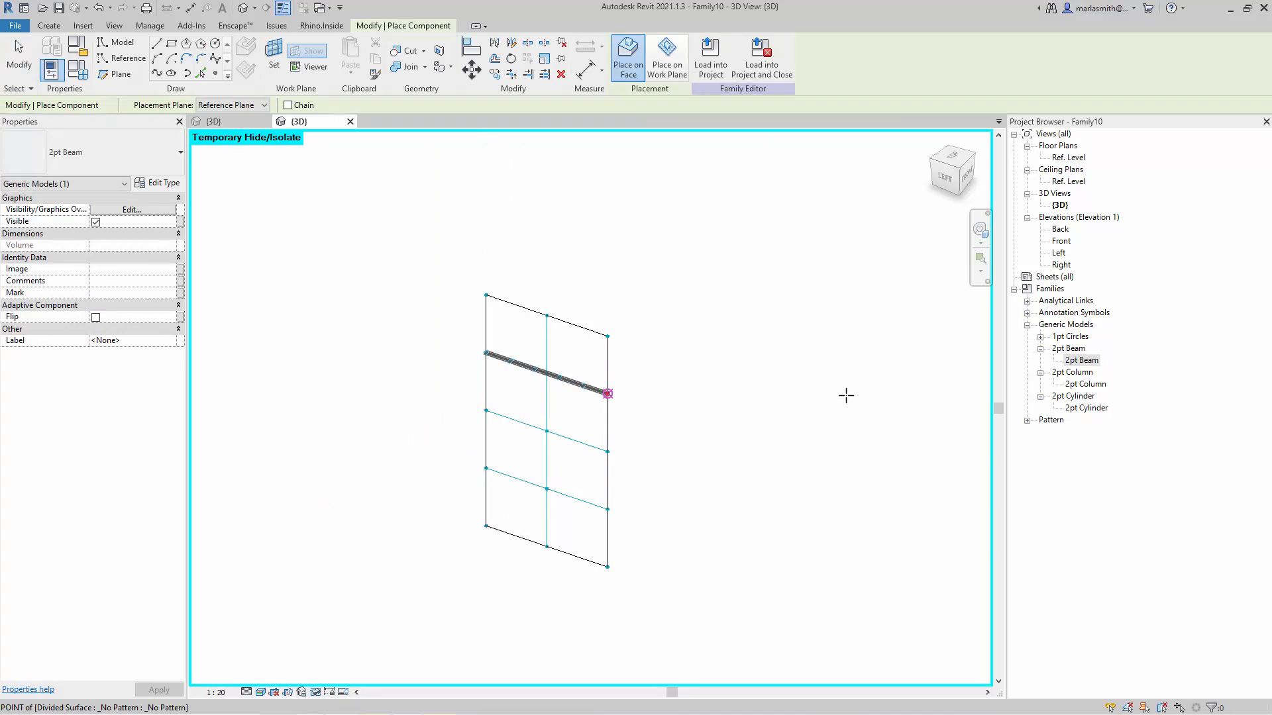
click(607, 394)
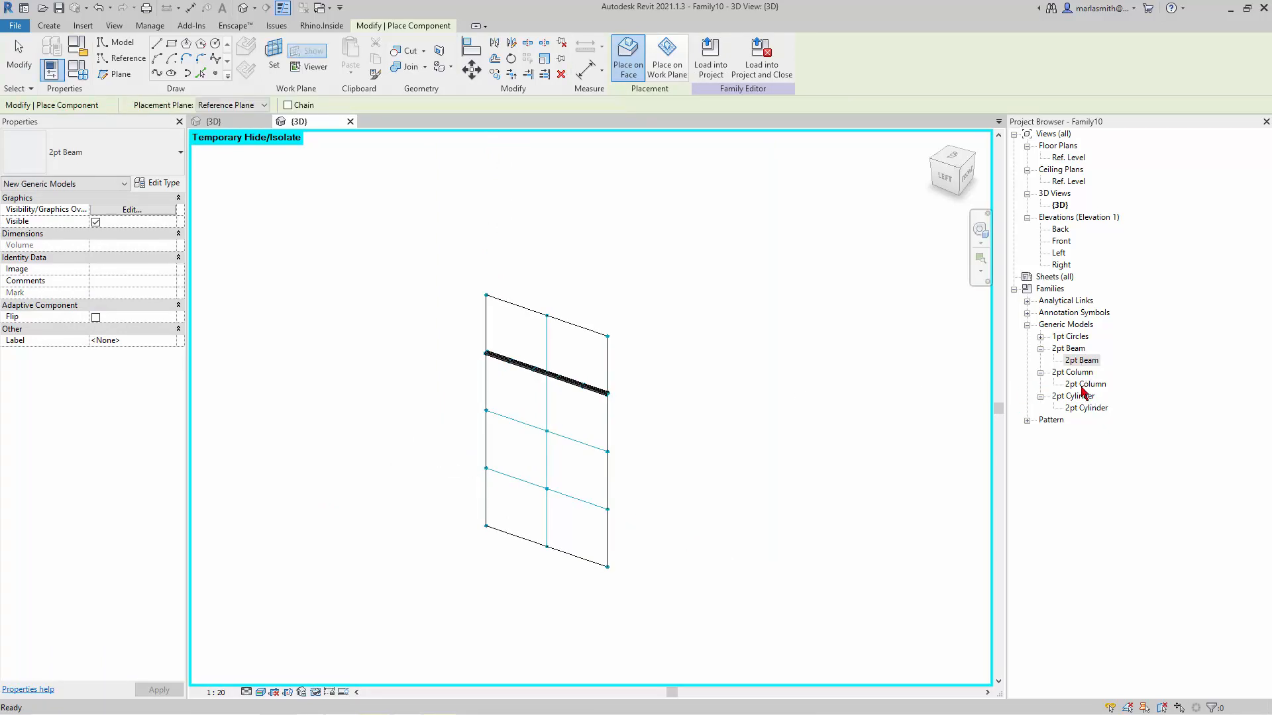
Place a 2pt Column along the side grid's middle vertical division, from its bottom edge node to its top edge node.
drag(1084, 384, 539, 545)
click(545, 548)
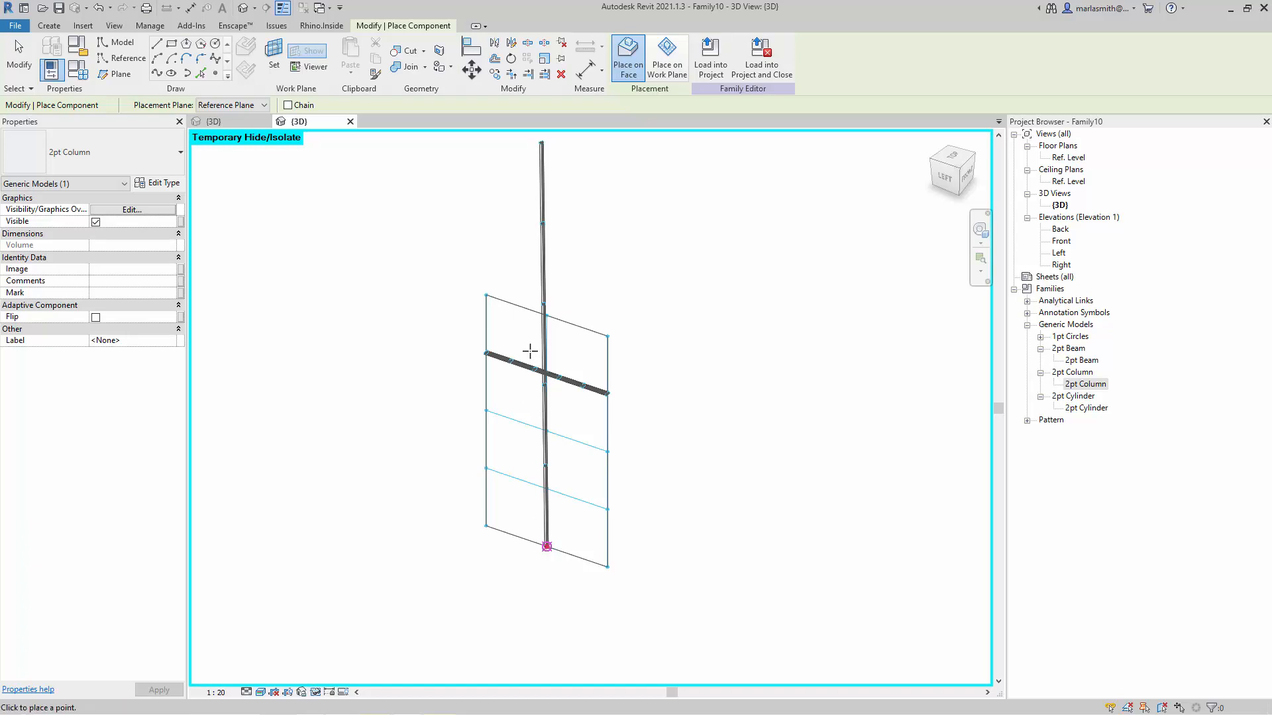
click(546, 316)
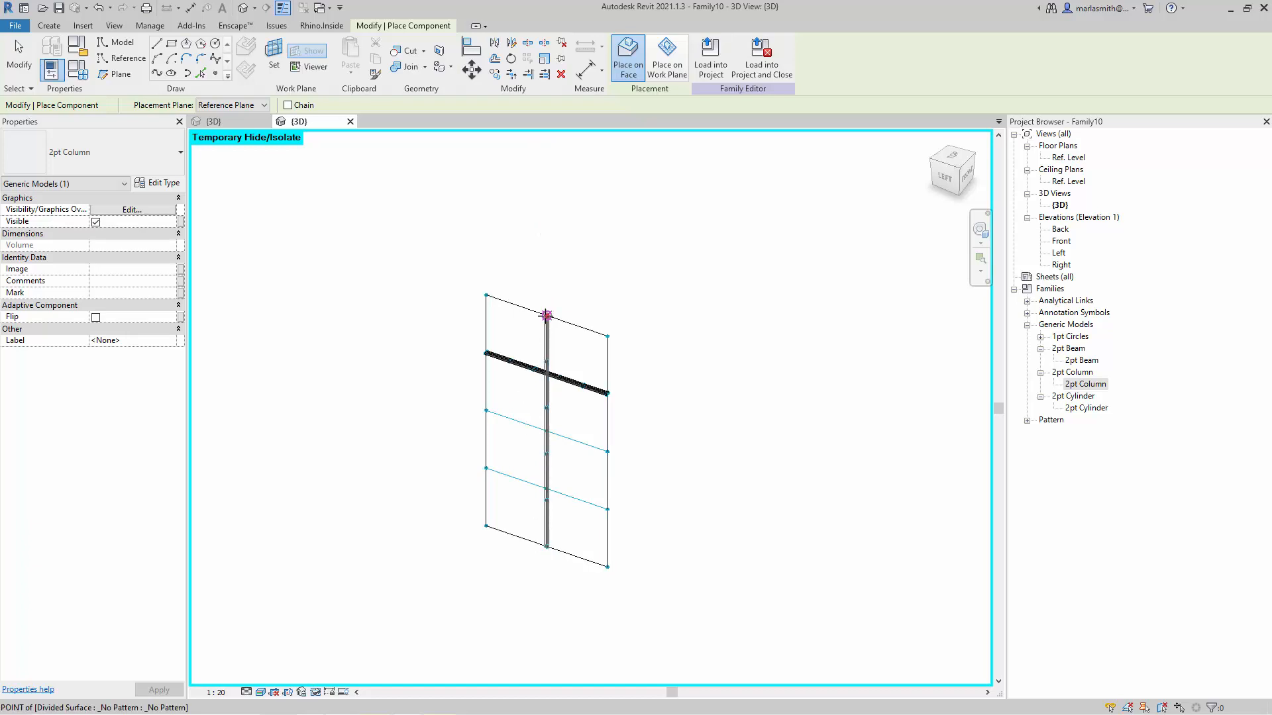
Place a 2pt Cylinder as a diagonal brace from the side grid's lower rear corner to its upper front corner.
click(1073, 410)
drag(528, 491, 513, 501)
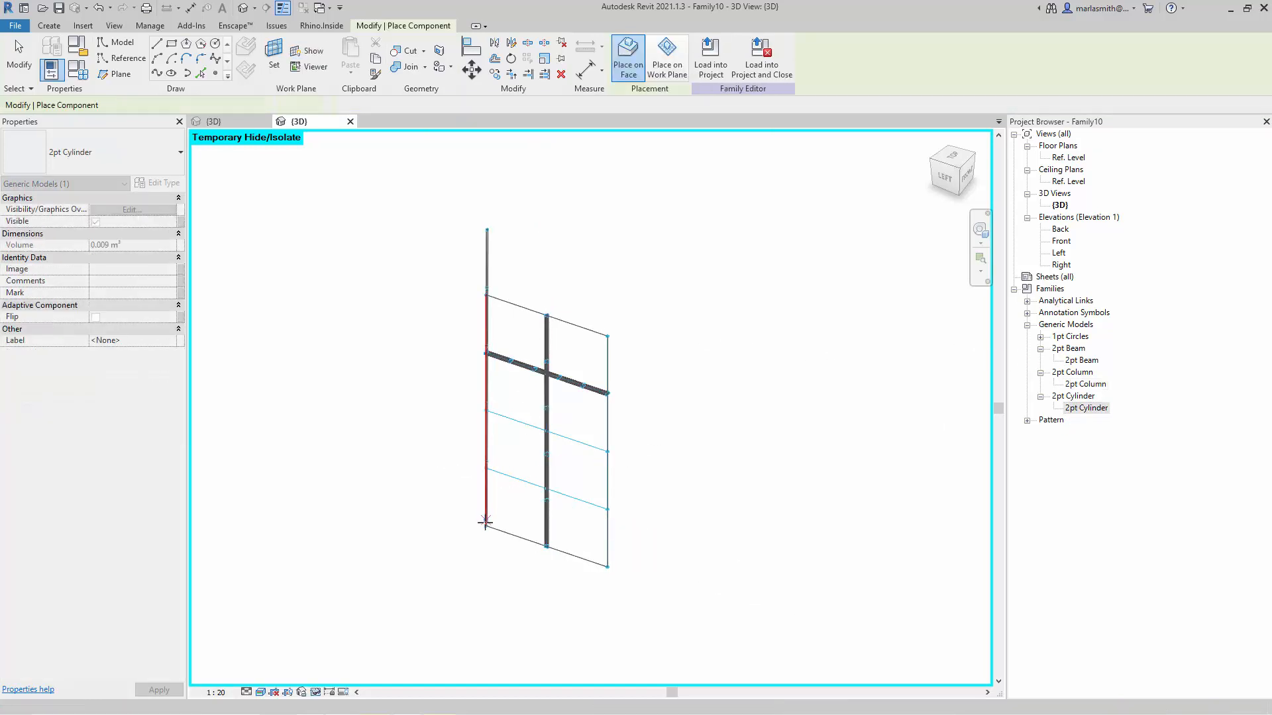
click(486, 526)
click(607, 340)
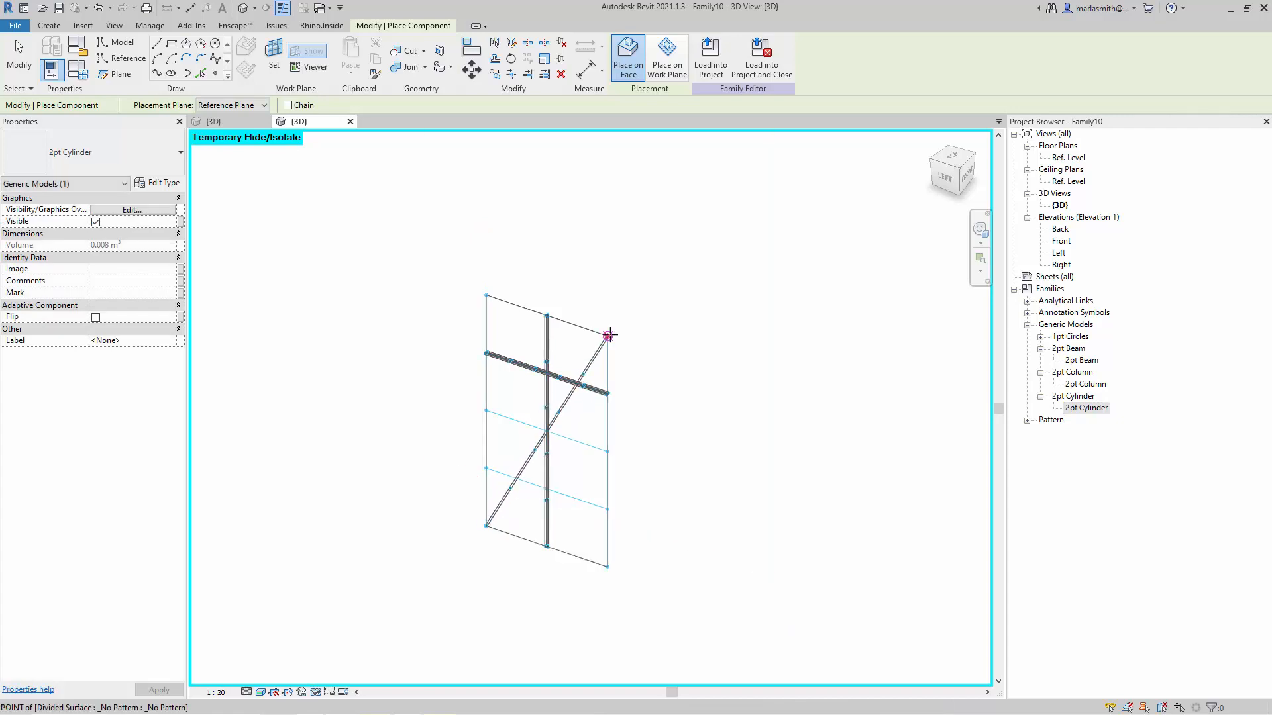
Place a second 2pt Cylinder brace along the opposite diagonal of the side grid, and delete the stray cylinder extending past its top edge.
click(790, 399)
click(486, 292)
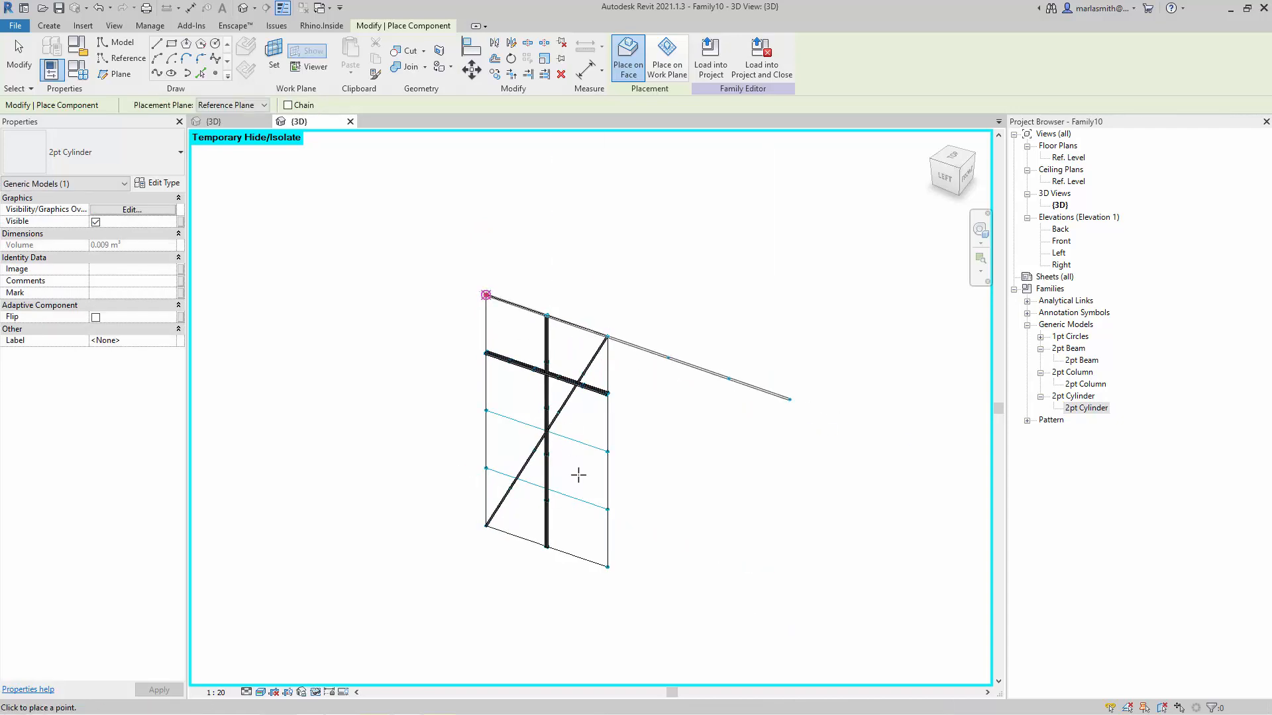
key(Escape)
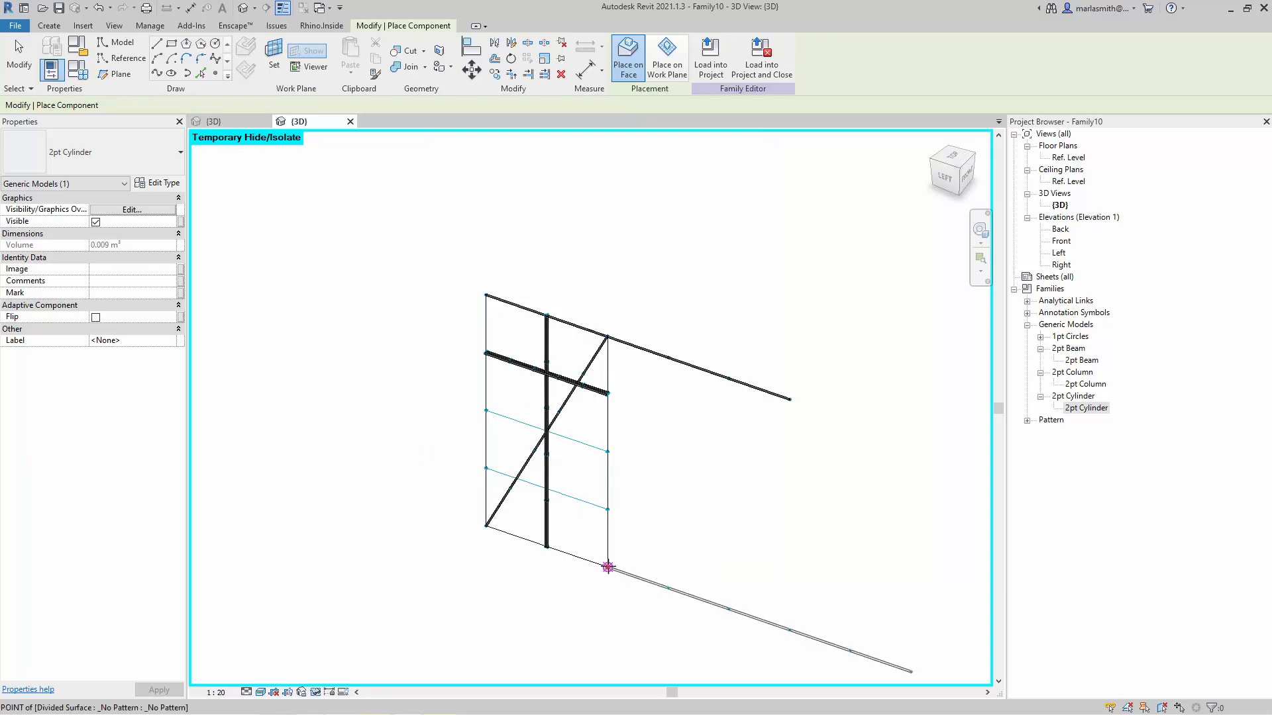
click(487, 295)
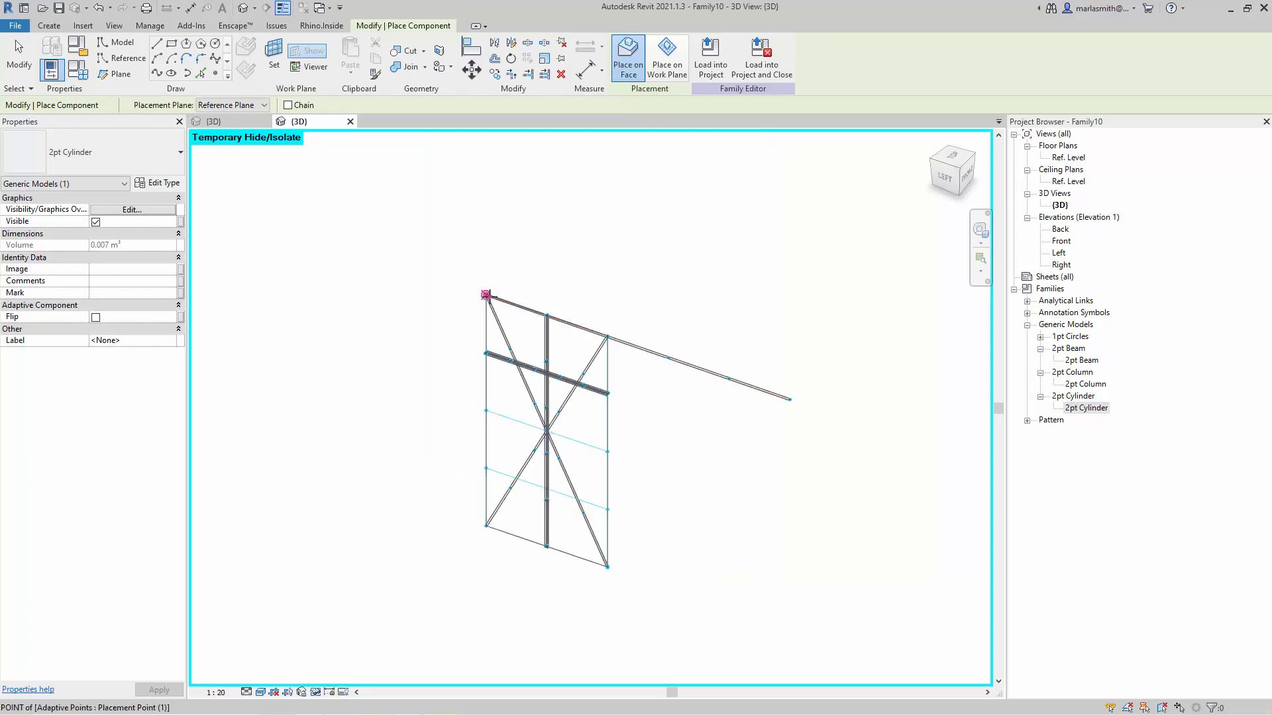
click(607, 566)
key(Escape)
key(Escape)
click(683, 367)
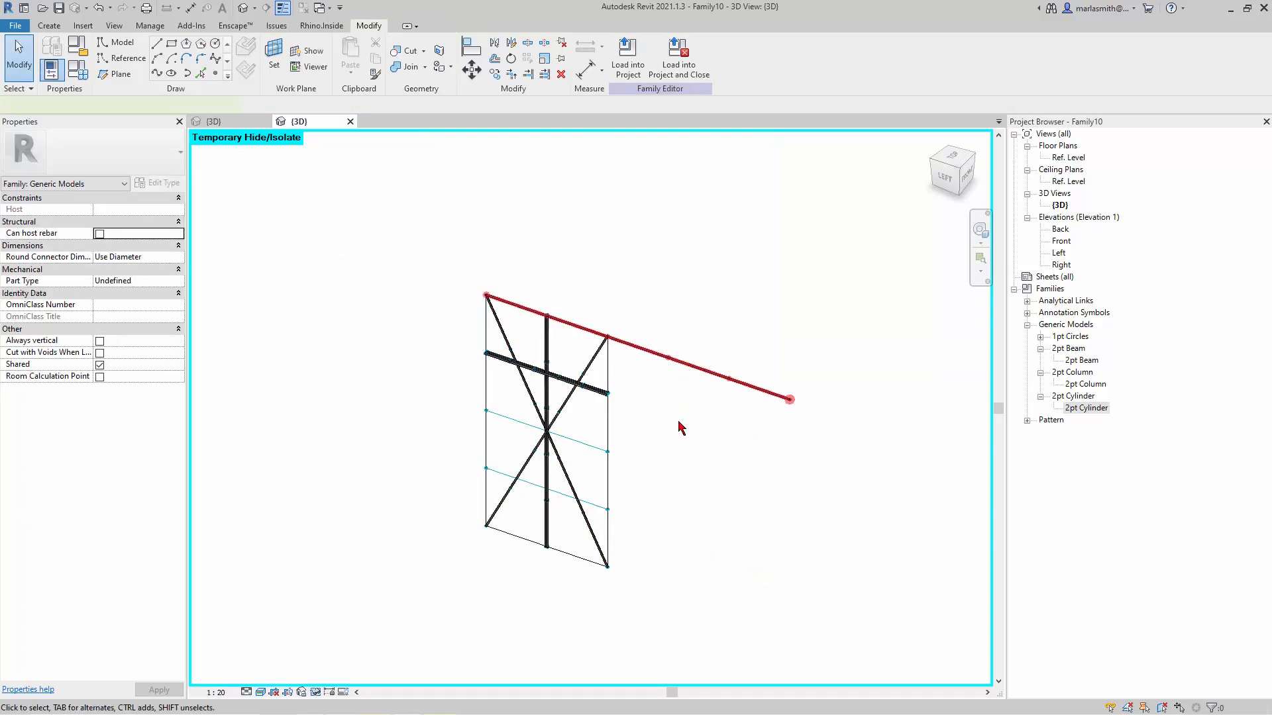
key(Delete)
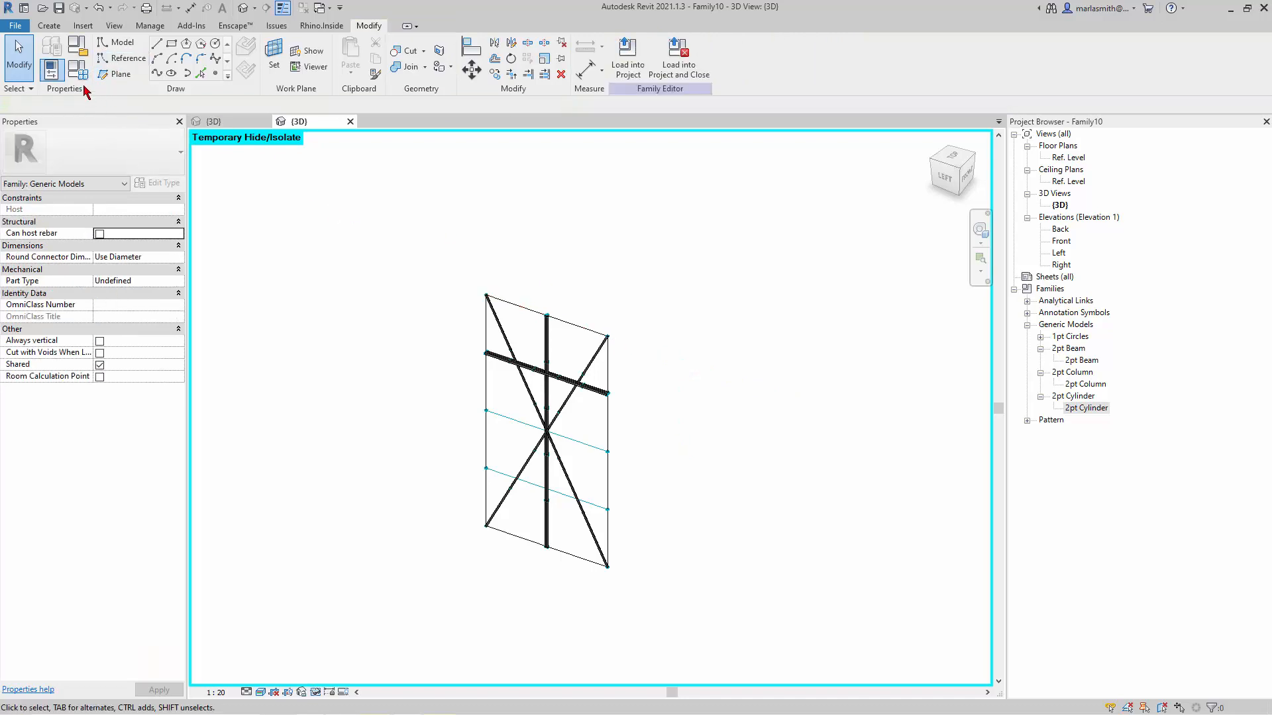
Check the side wall in the reference family, and repeat the 2pt Beam and the 2pt Column across the Family10 side wall's divided surface.
click(236, 126)
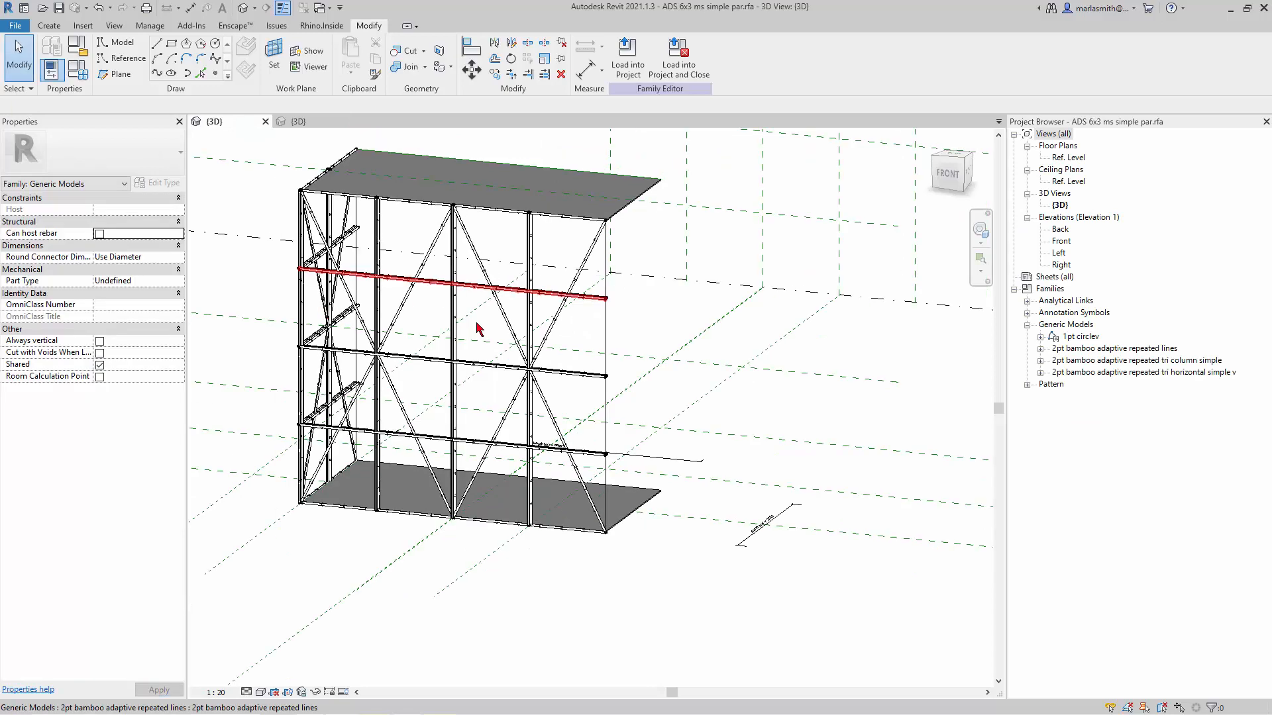
shift+middle_drag(477, 329, 548, 355)
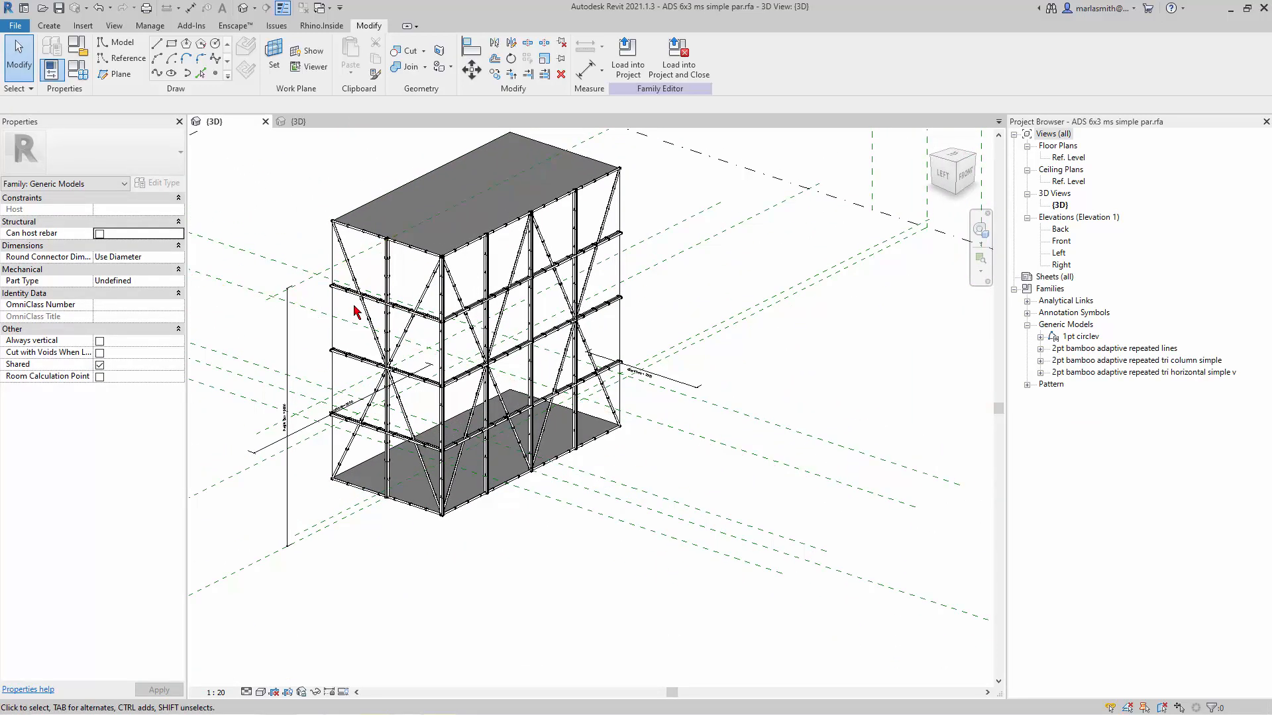
click(327, 124)
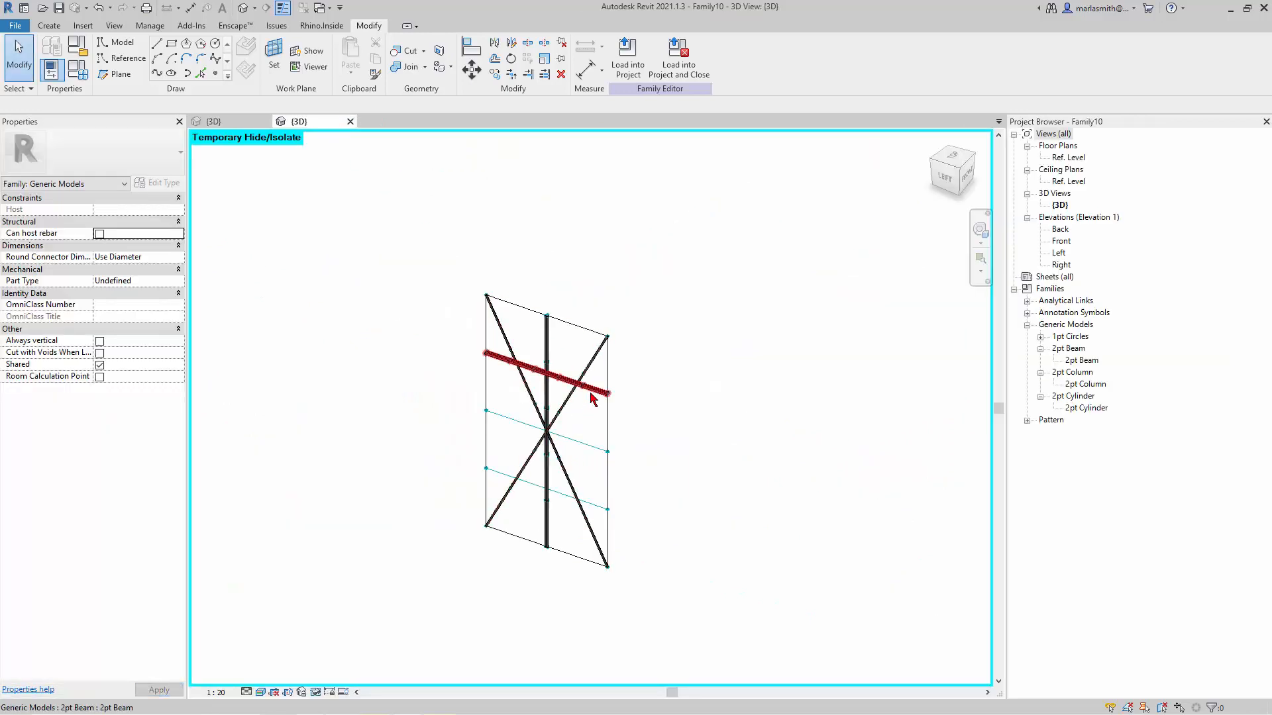
click(592, 398)
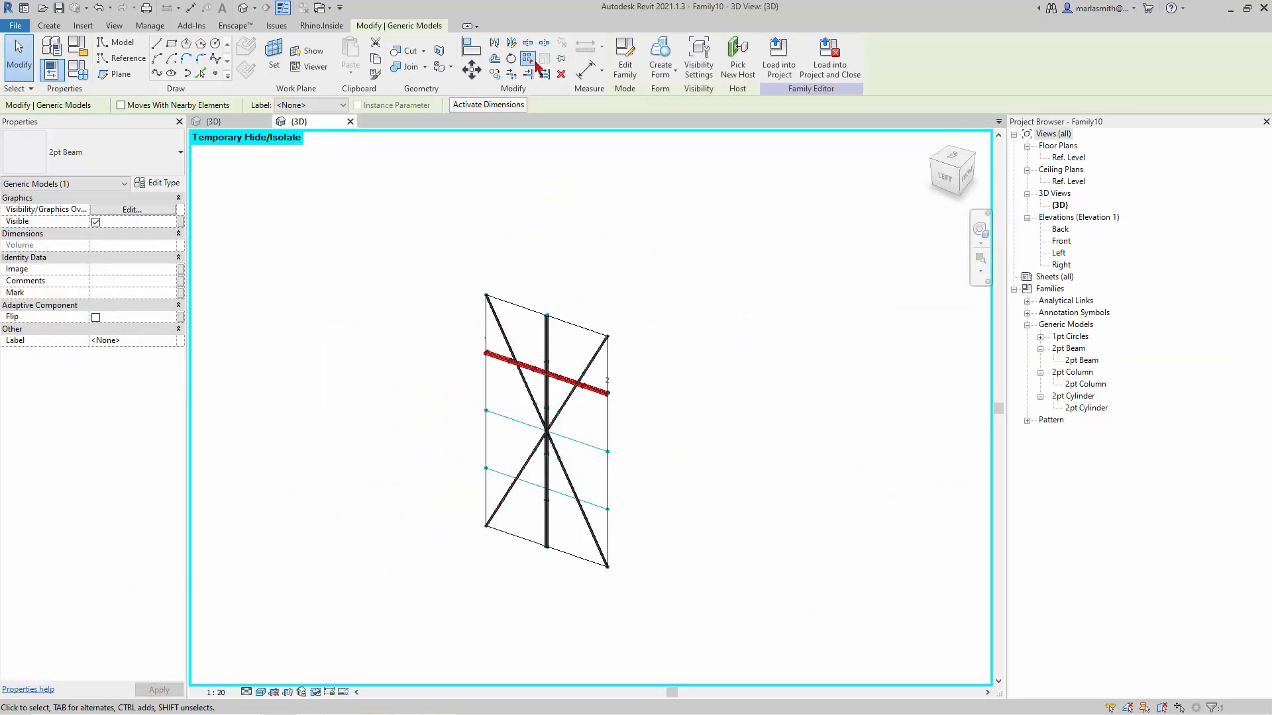
click(535, 63)
click(549, 400)
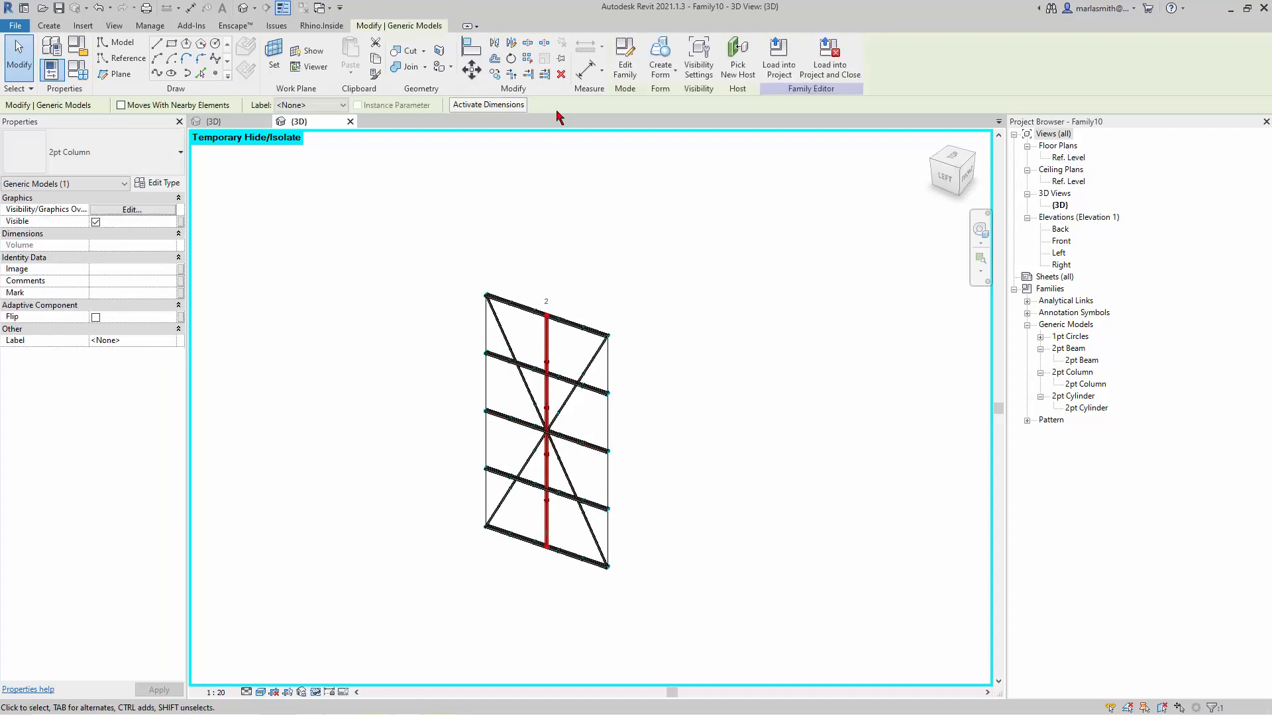
click(536, 62)
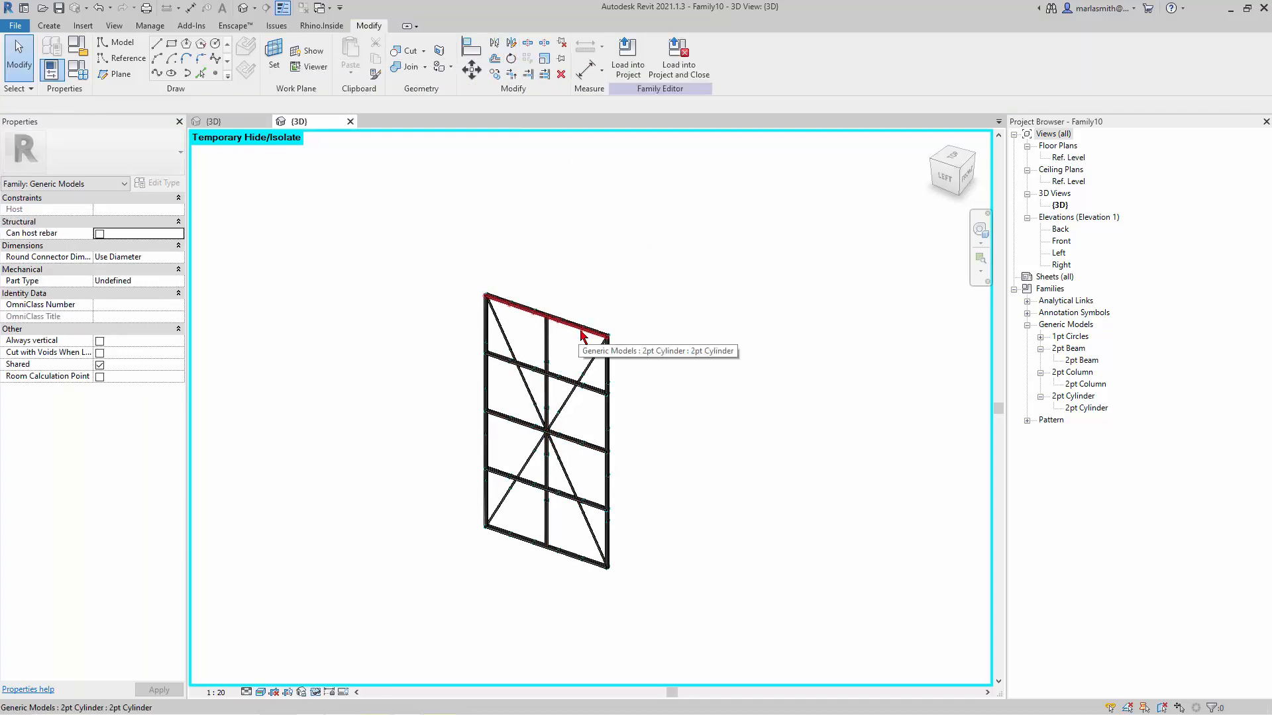
Change the repeated beam along the side wall's top edge to the 2pt Cylinder type.
key(Tab)
key(Tab)
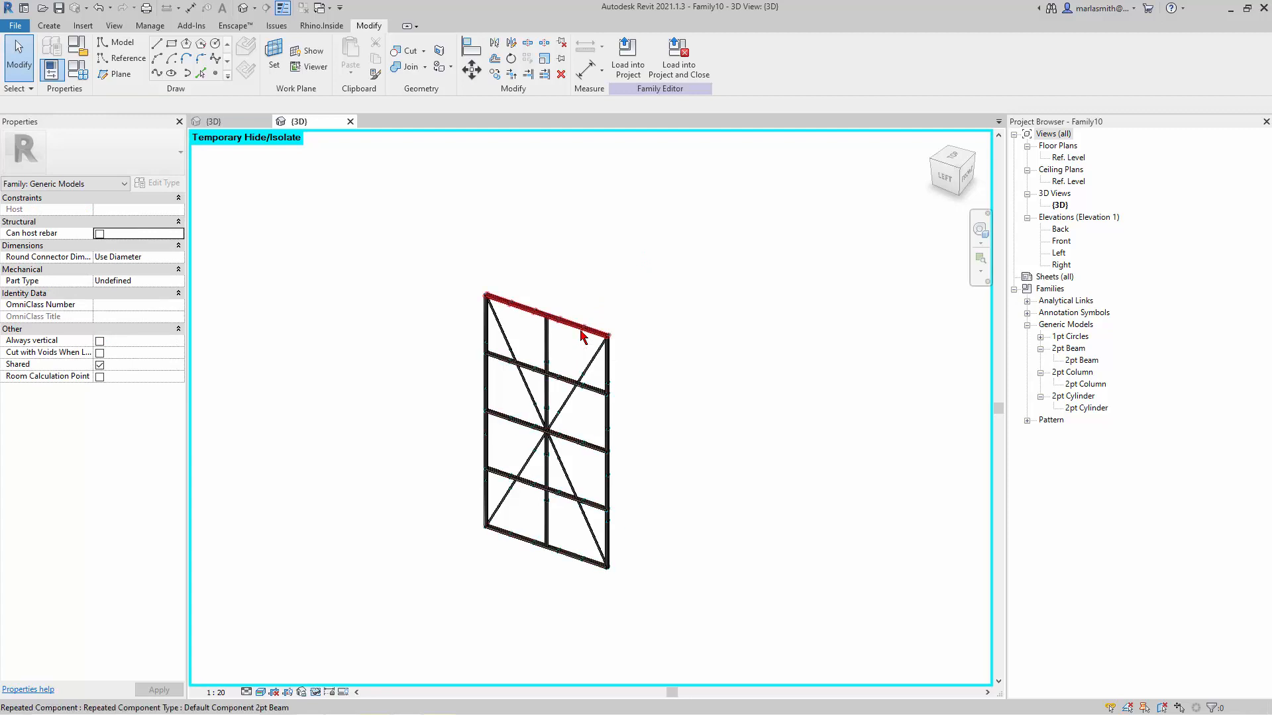
click(581, 337)
click(161, 172)
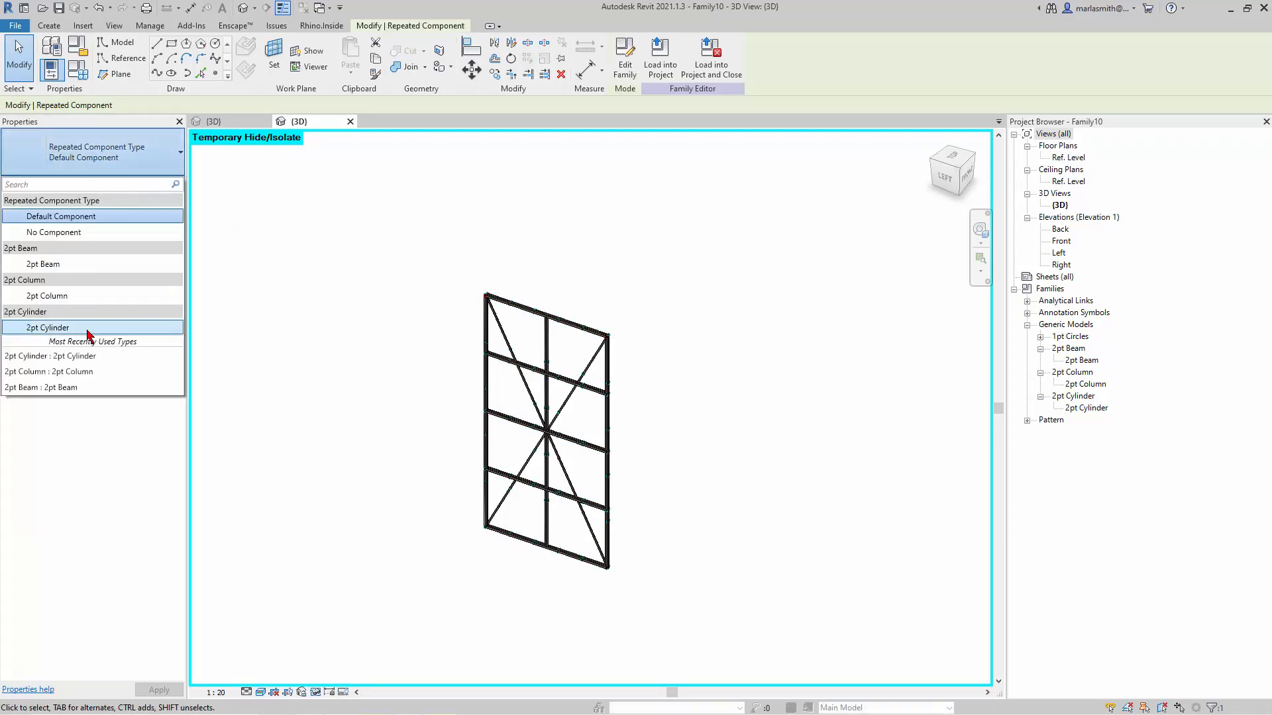
click(85, 333)
key(Escape)
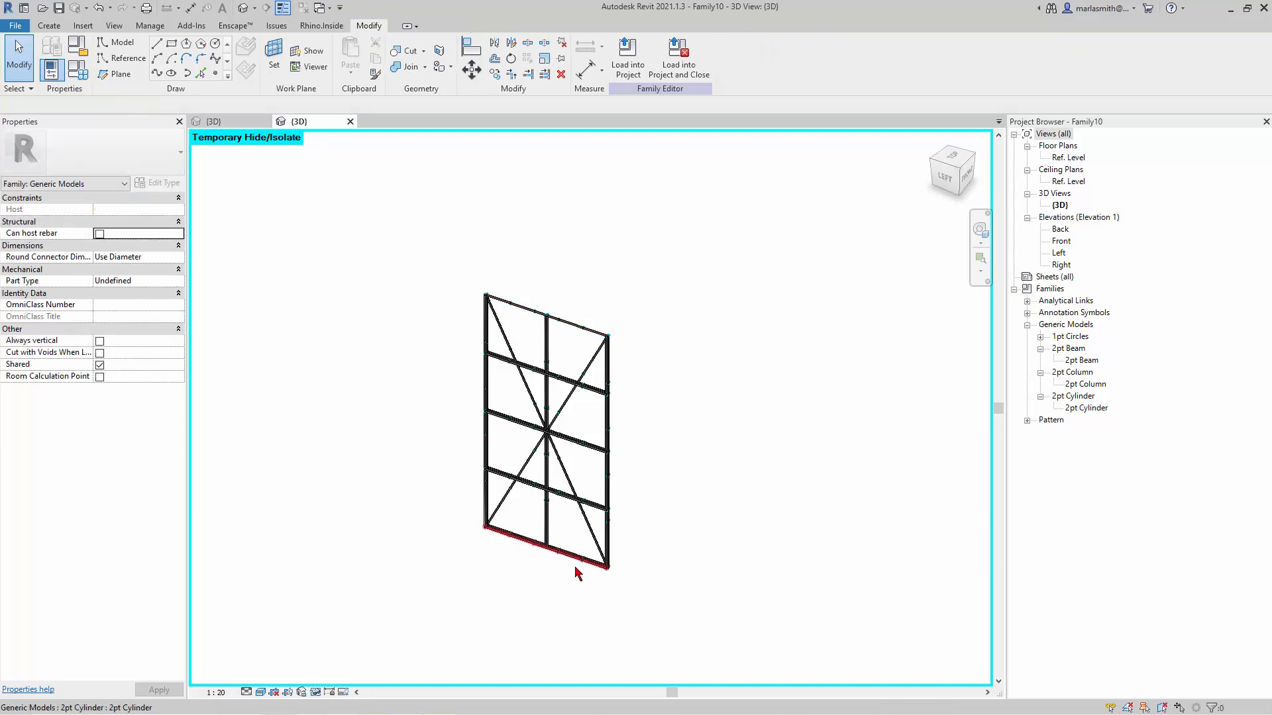
Change the repeated beam along the side wall's bottom edge to the 2pt Cylinder type.
key(Tab)
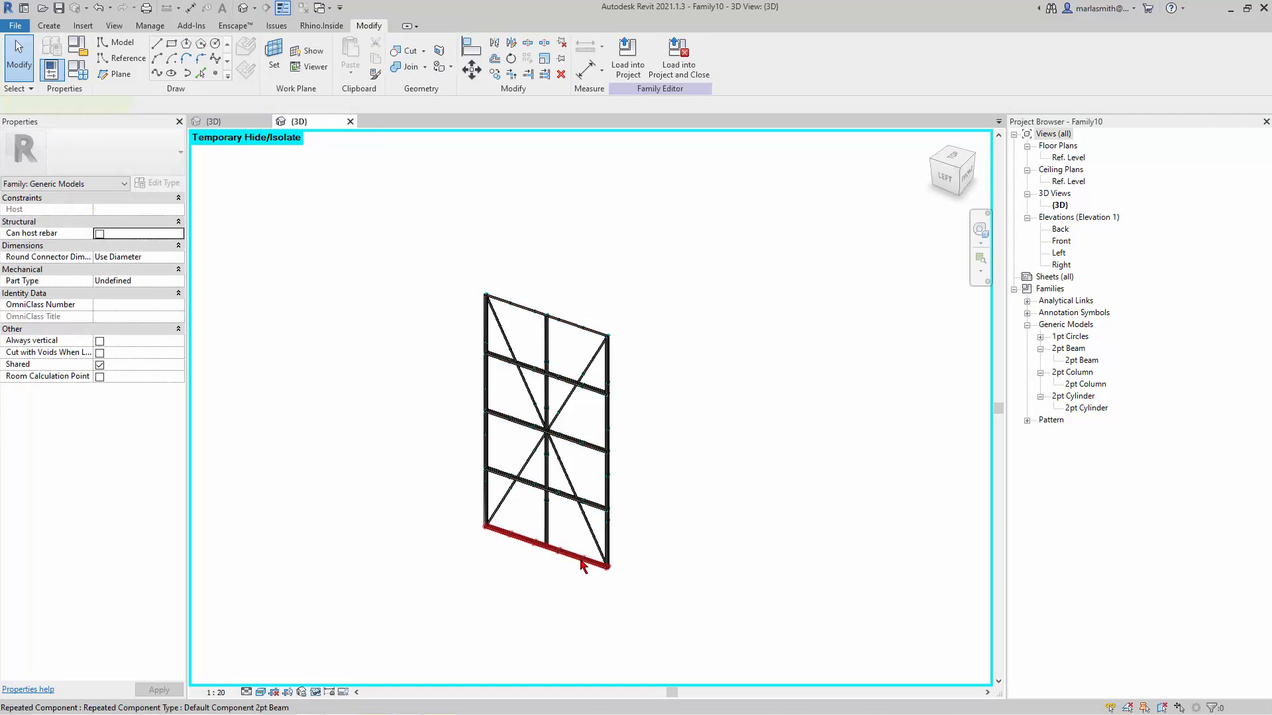
click(582, 565)
click(141, 162)
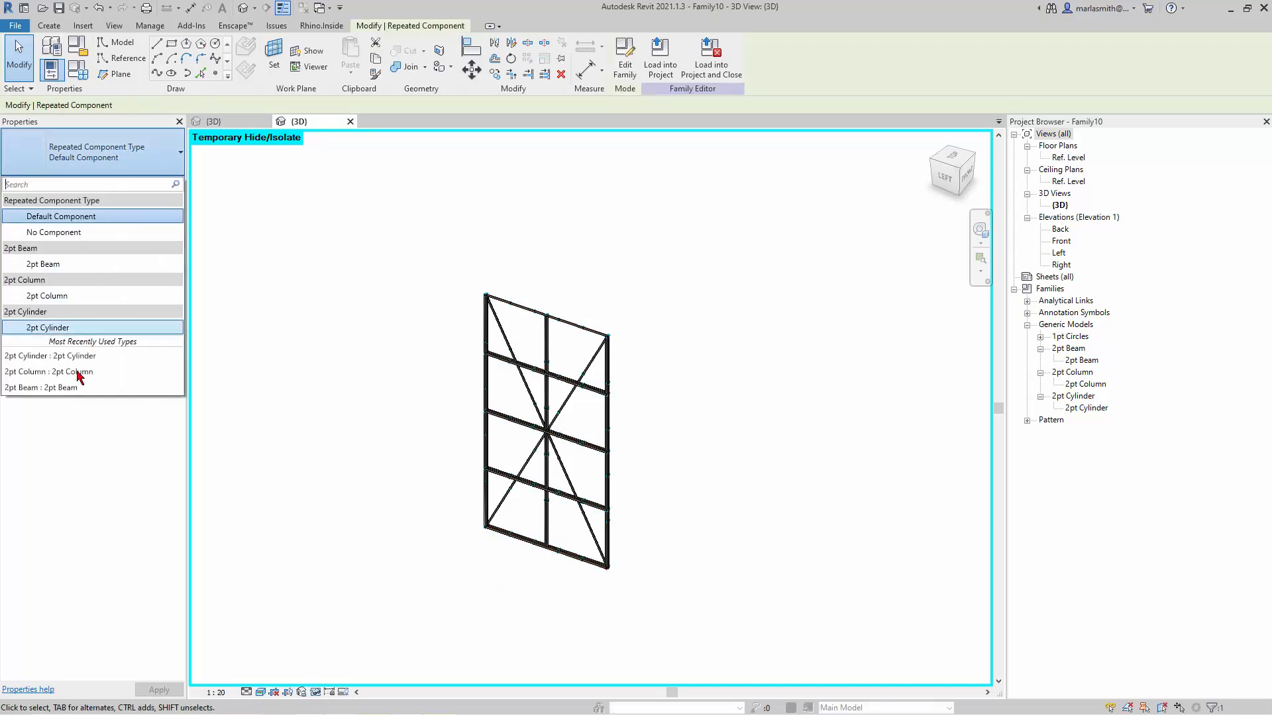
click(83, 328)
click(361, 462)
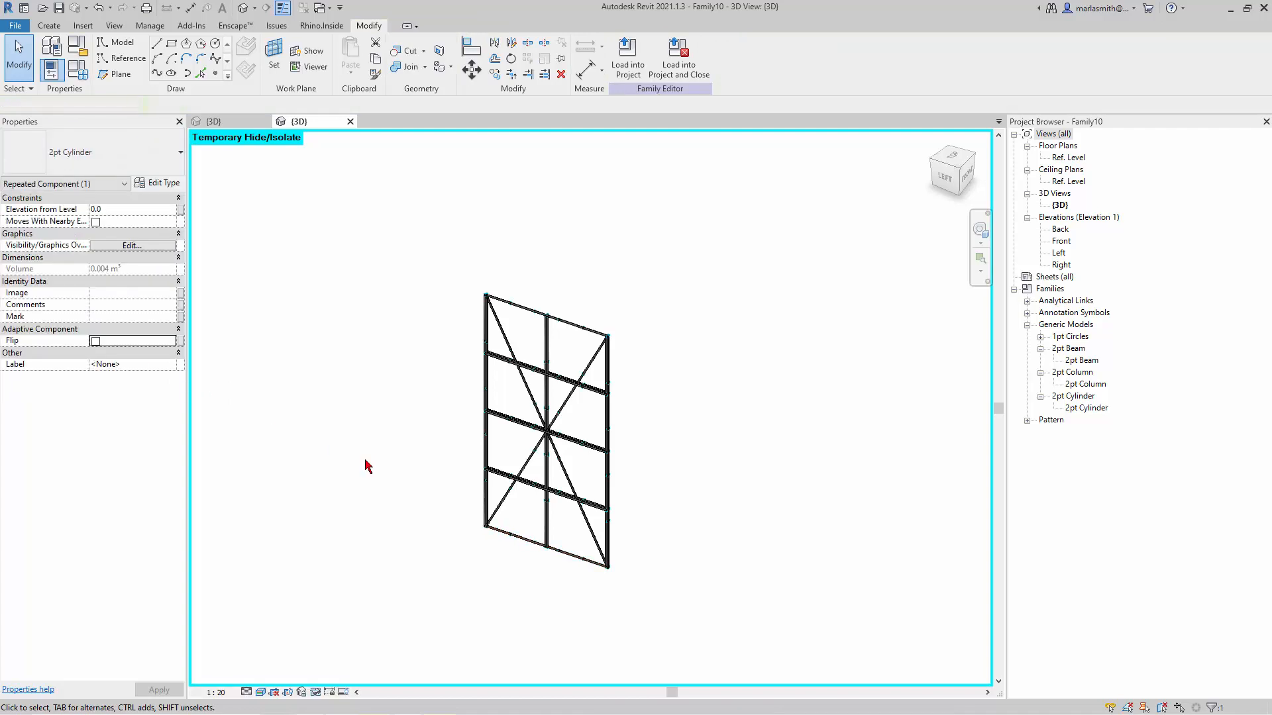
Delete the repeated 2pt Column along the side wall's rear vertical edge.
key(Tab)
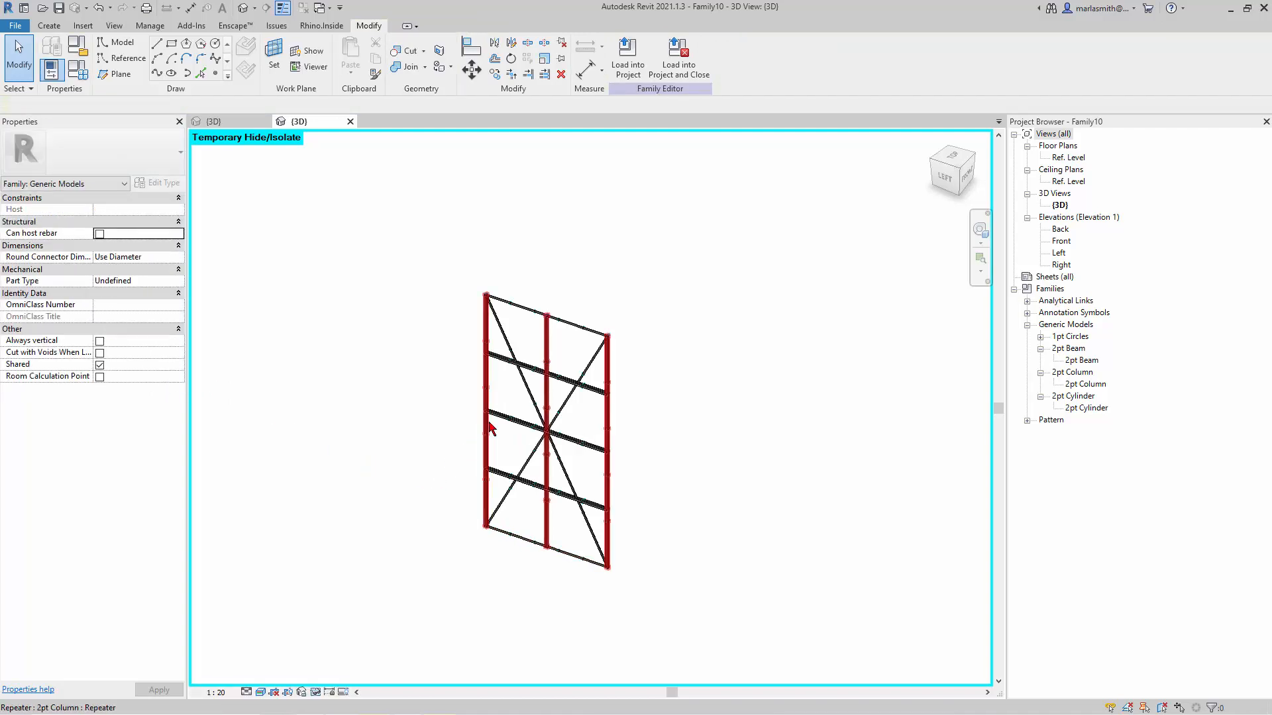
click(490, 427)
click(388, 401)
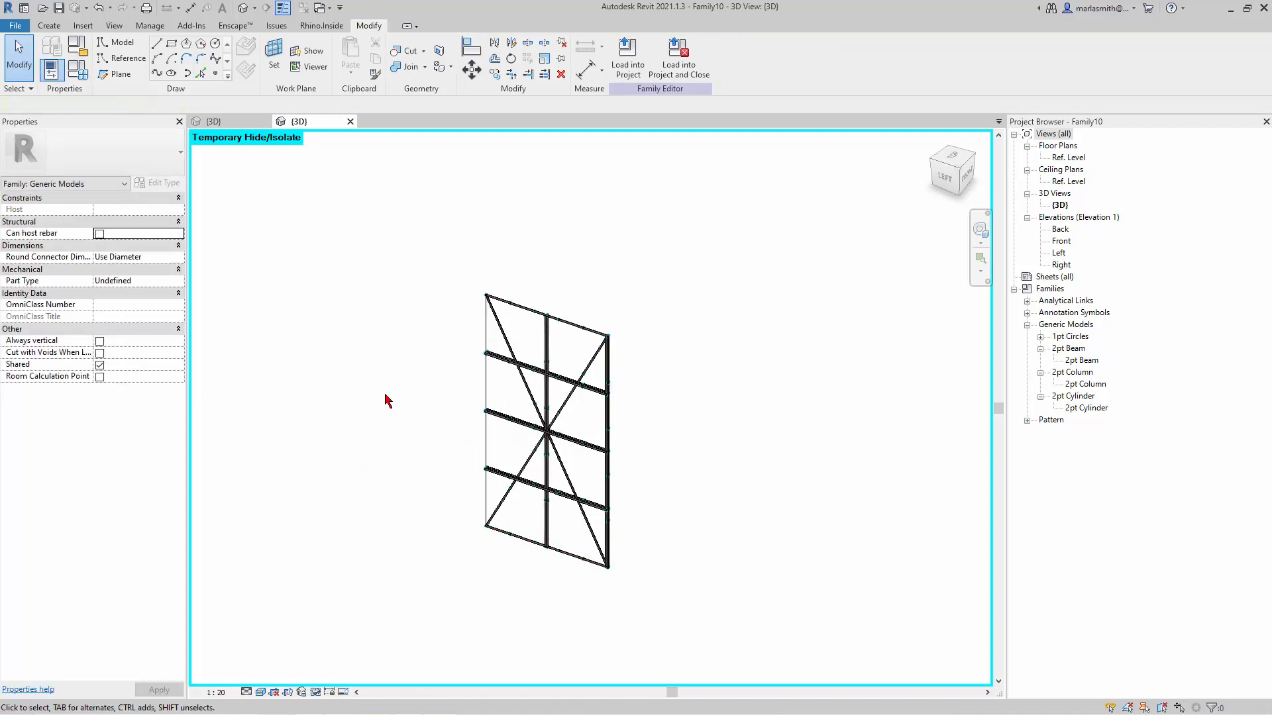
Reset the temporary hide/isolate to show the whole box, and view it from the back left.
click(316, 692)
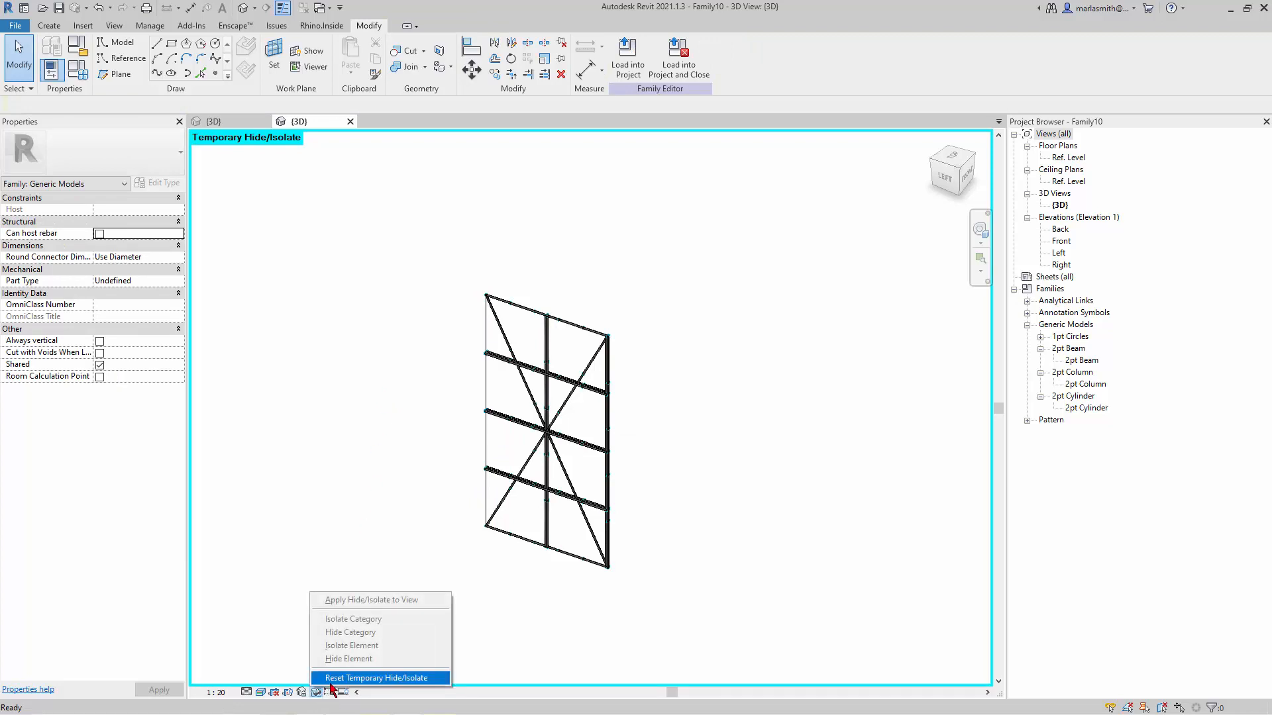
click(327, 679)
scroll(405, 447, down, 2)
shift+middle_drag(510, 582, 751, 575)
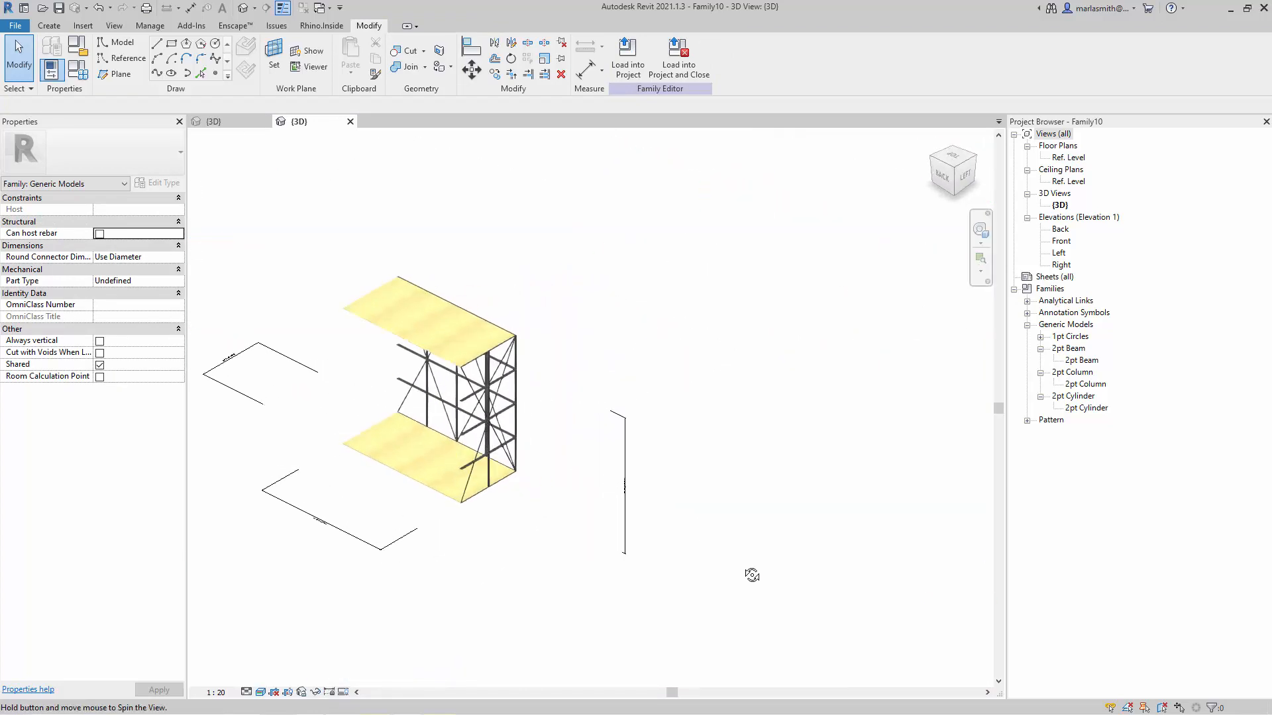
Save the family as Bamboo Unit 63 in the Bamboo Families folder.
click(59, 9)
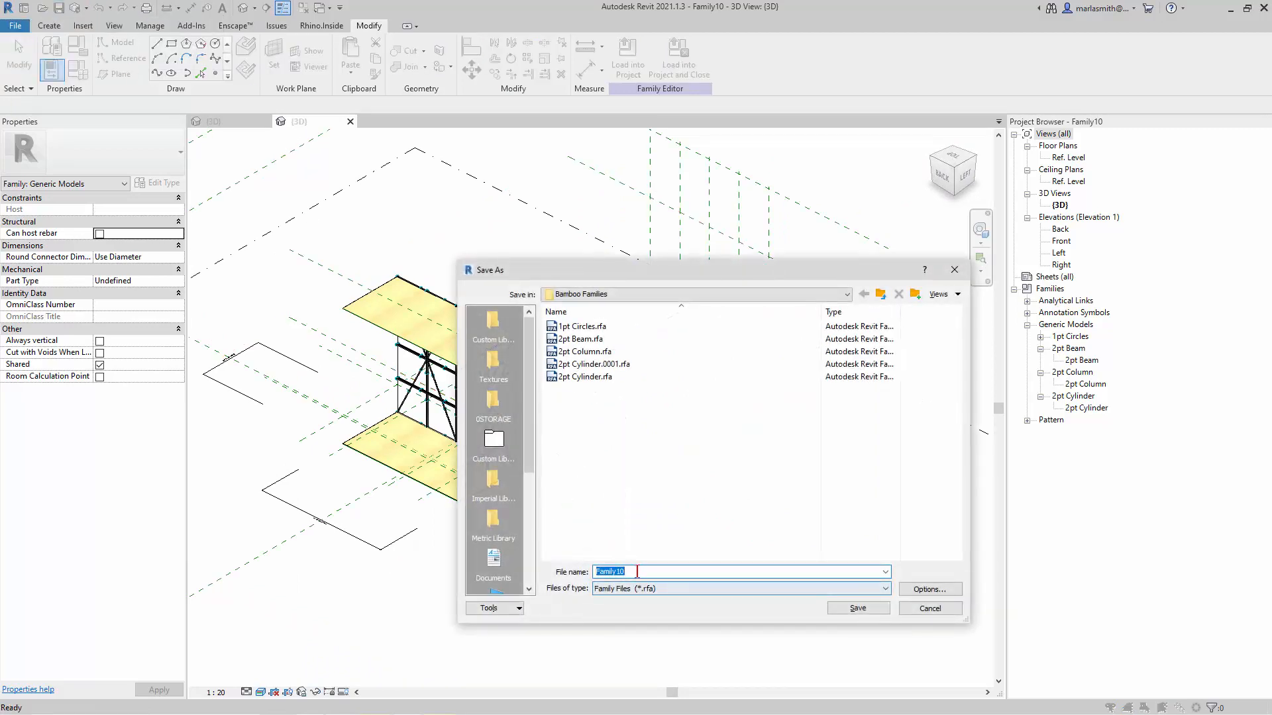
text(Bamboo Unit 03)
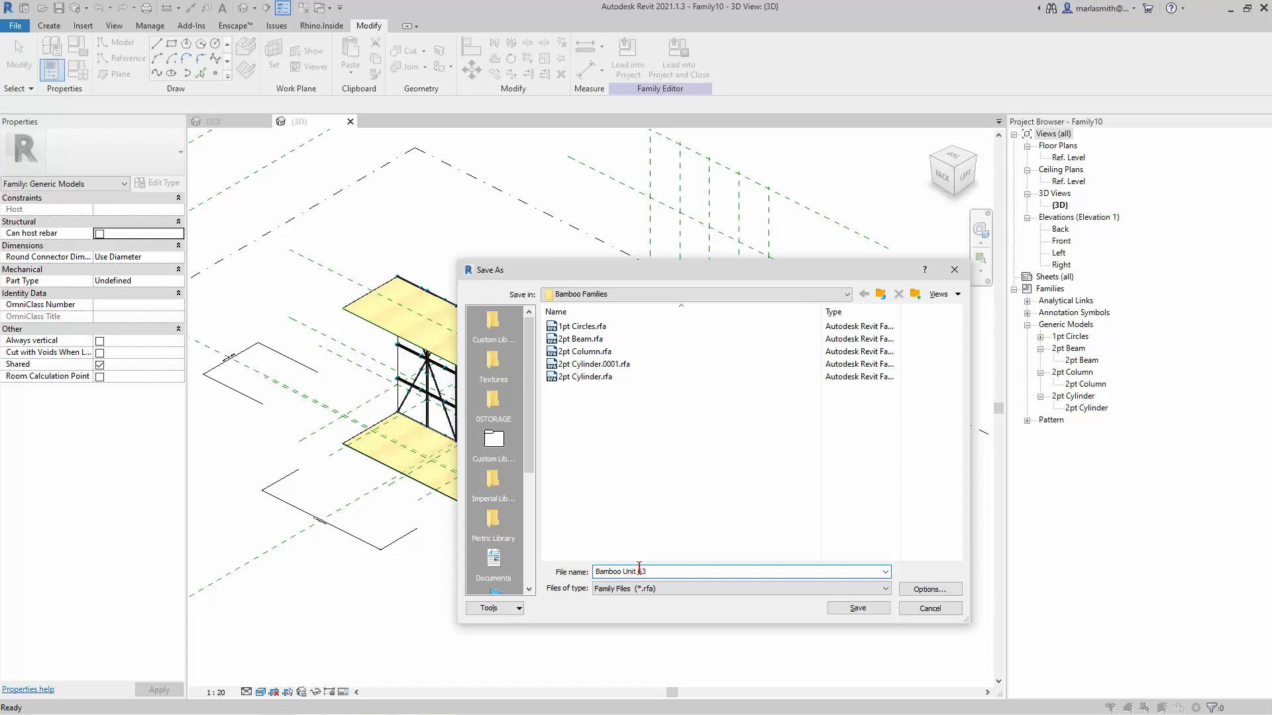
key(Return)
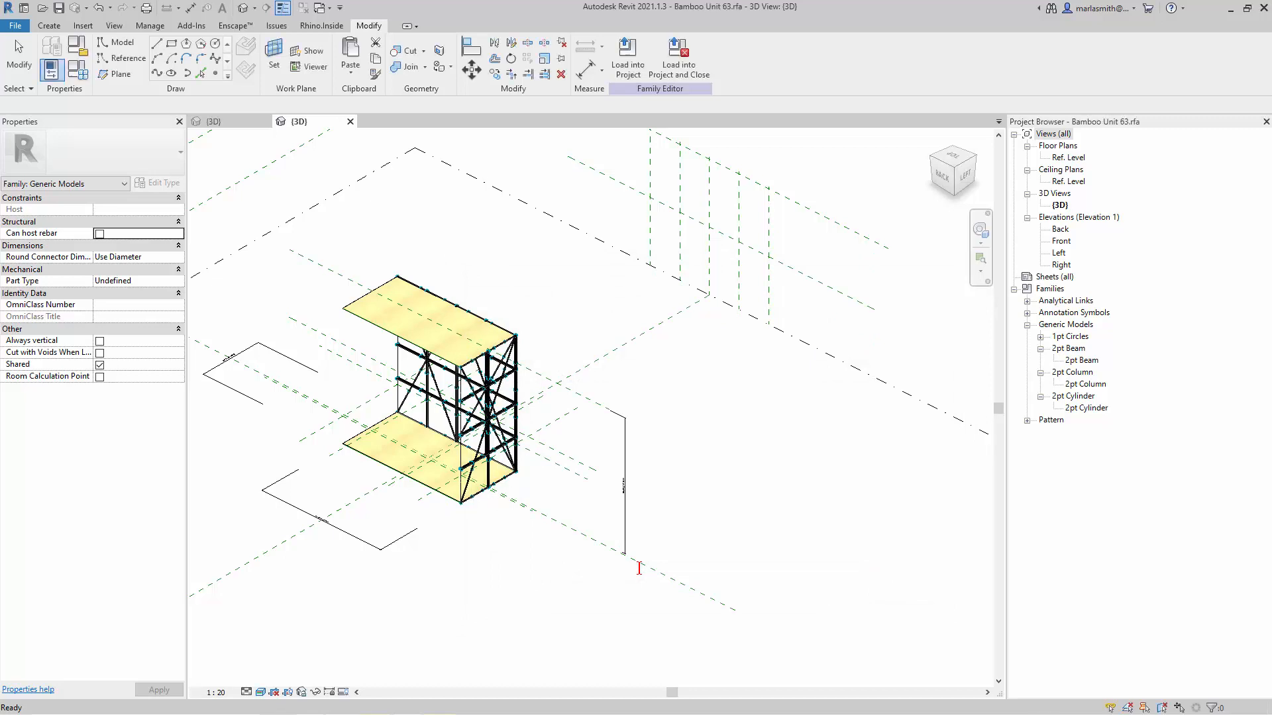